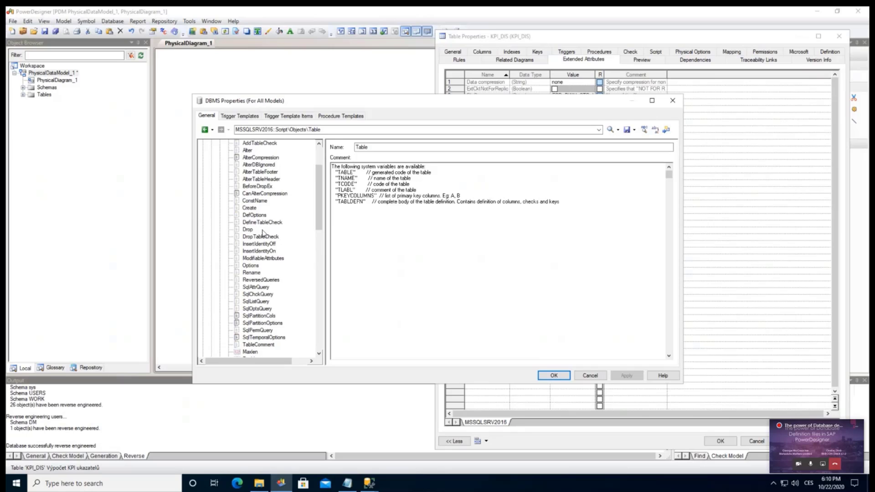
Step: Show the SqlAttrQuery item of the Table script object and enlarge the DBMS Properties dialog to fit its whole query
{"action": "scroll", "coordinate": [261, 235], "scroll_direction": "down", "scroll_amount": 2}
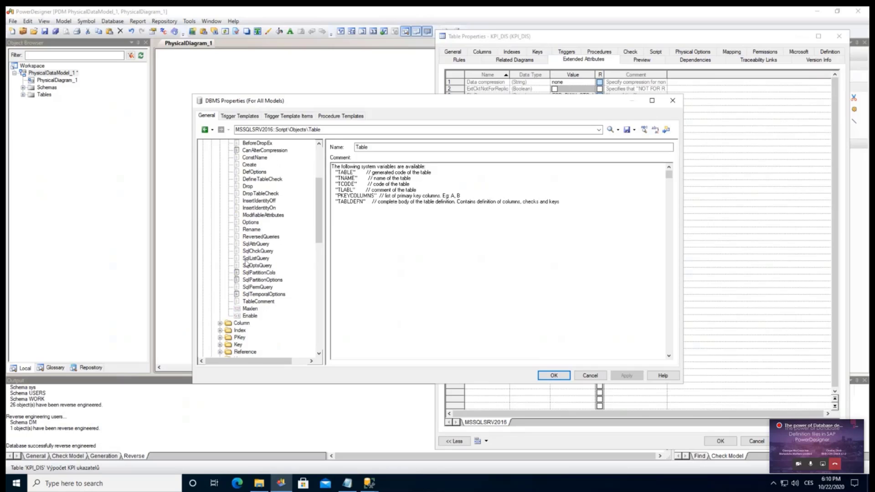
{"action": "left_click", "coordinate": [255, 244]}
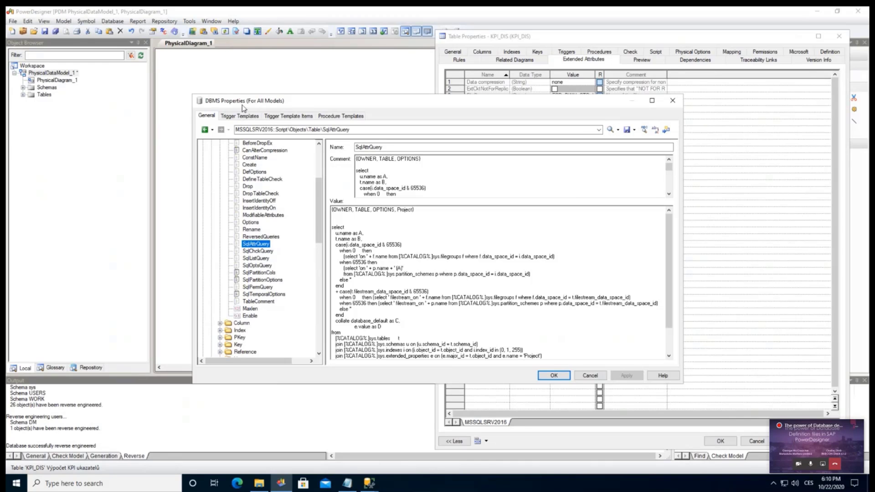
{"action": "left_click_drag", "start_coordinate": [219, 100], "coordinate": [81, 110]}
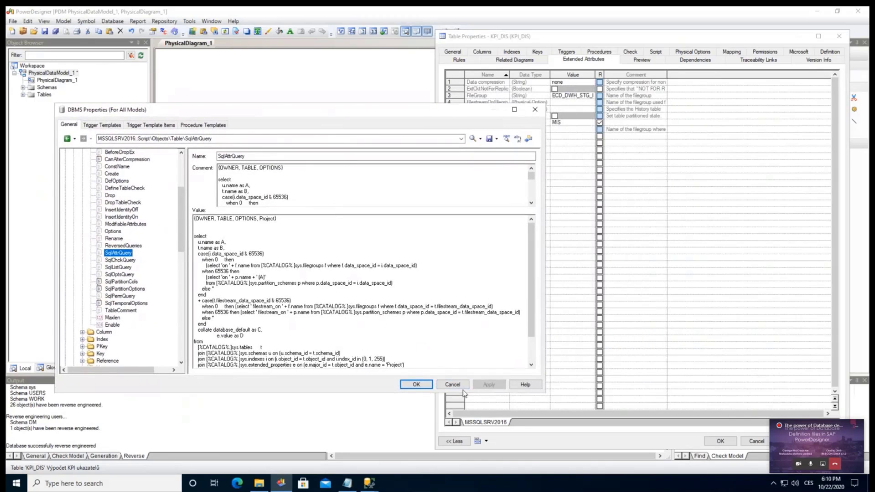
{"action": "left_click_drag", "start_coordinate": [465, 393], "coordinate": [460, 430]}
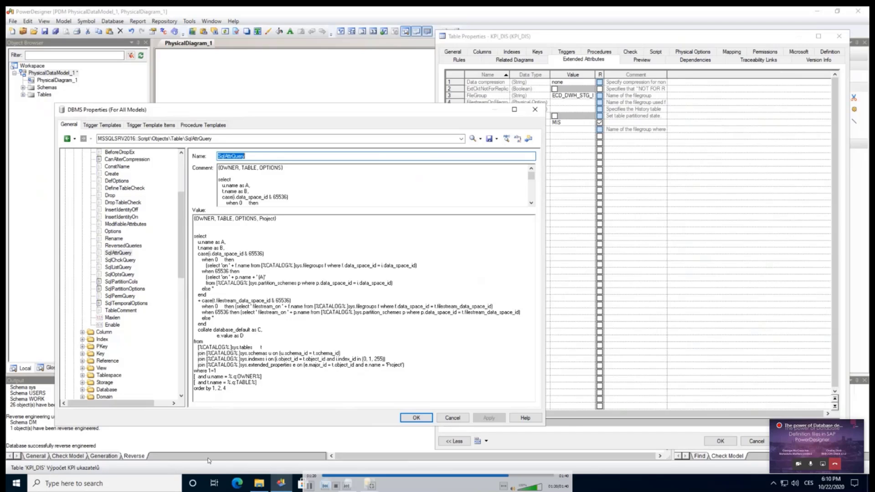
Step: Examine the SqlAttrQuery code, highlighting the extended_properties join, the e.value column and the header's variable list
{"action": "left_click_drag", "start_coordinate": [198, 364], "coordinate": [385, 365]}
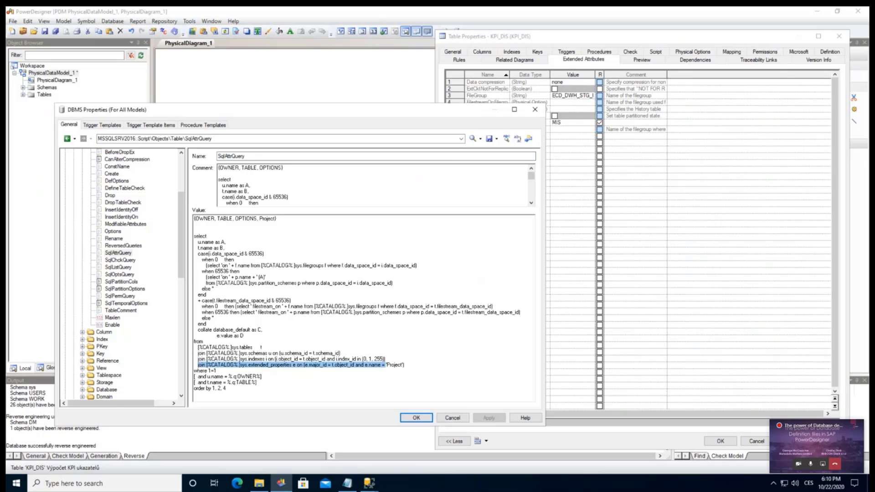
{"action": "key", "text": "shift+Right"}
{"action": "key", "text": "shift+Right"}
{"action": "key", "text": "shift+Right"}
{"action": "key", "text": "shift+Right"}
{"action": "key", "text": "shift+Right"}
{"action": "key", "text": "shift+Right"}
{"action": "key", "text": "shift+Right"}
{"action": "key", "text": "shift+Right"}
{"action": "key", "text": "shift+Right"}
{"action": "key", "text": "shift+Right"}
{"action": "left_click_drag", "start_coordinate": [216, 336], "coordinate": [245, 335]}
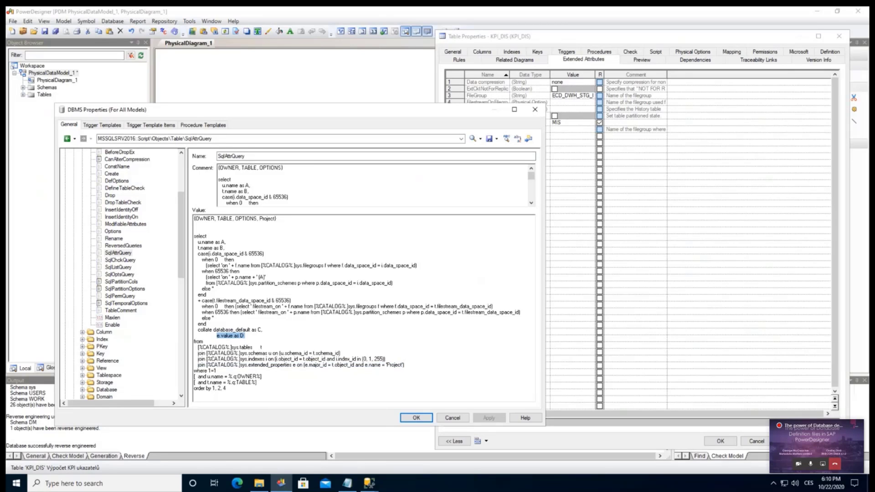
{"action": "double_click", "coordinate": [267, 219]}
{"action": "left_click_drag", "start_coordinate": [277, 219], "coordinate": [190, 223]}
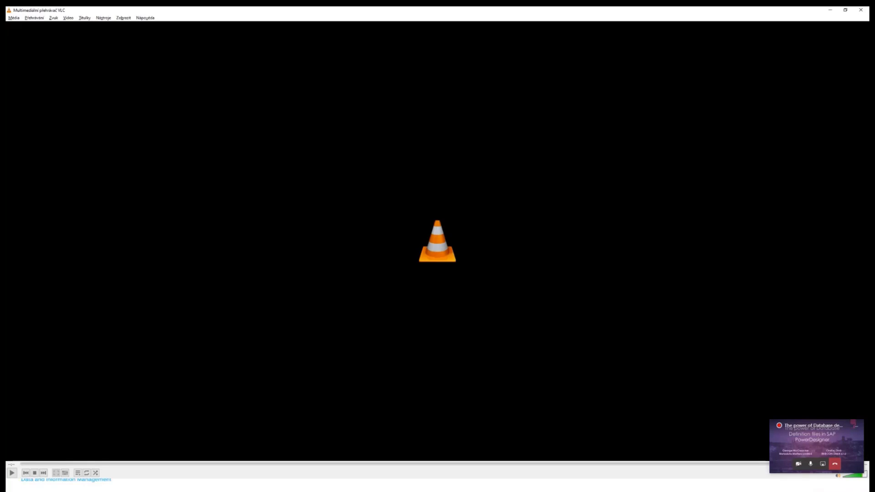
{"action": "left_click", "coordinate": [859, 15]}
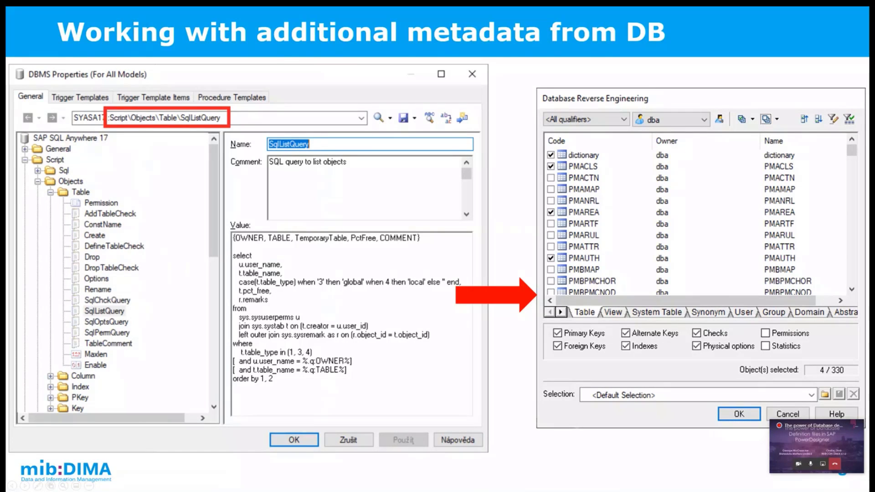
{"action": "left_click", "coordinate": [495, 288]}
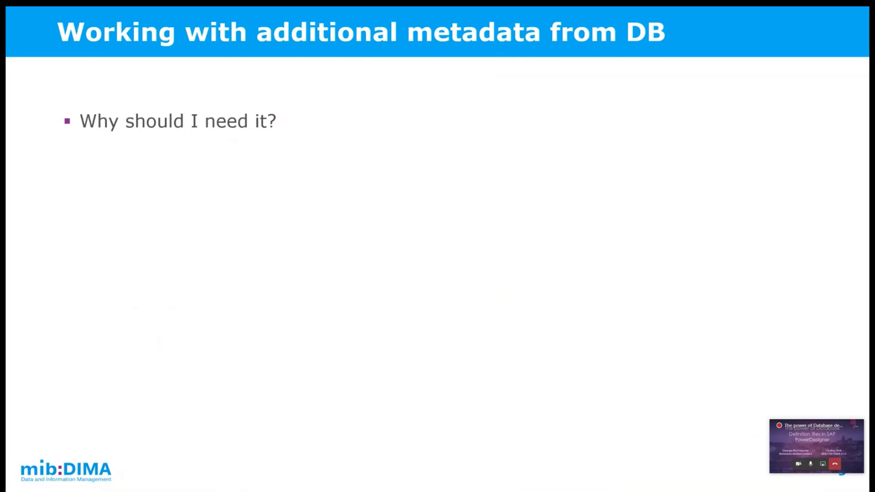
{"action": "key", "text": "Right"}
{"action": "key", "text": "alt+Tab"}
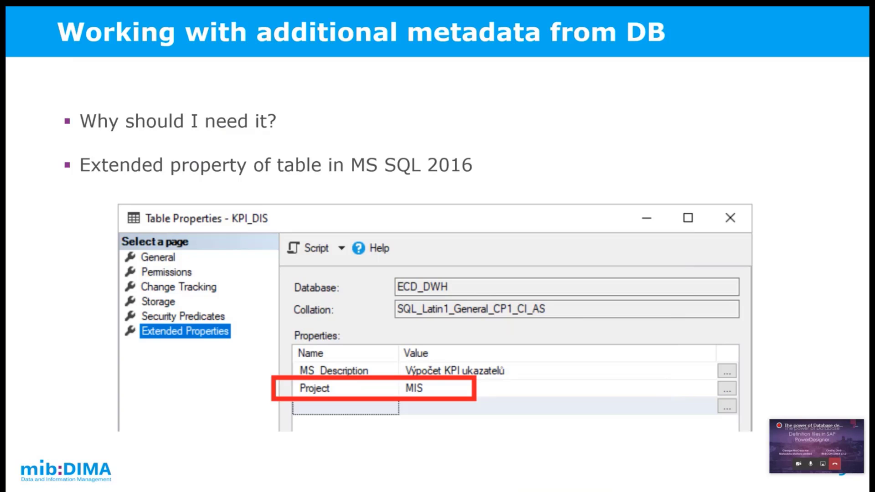
{"action": "key", "text": "alt+Tab"}
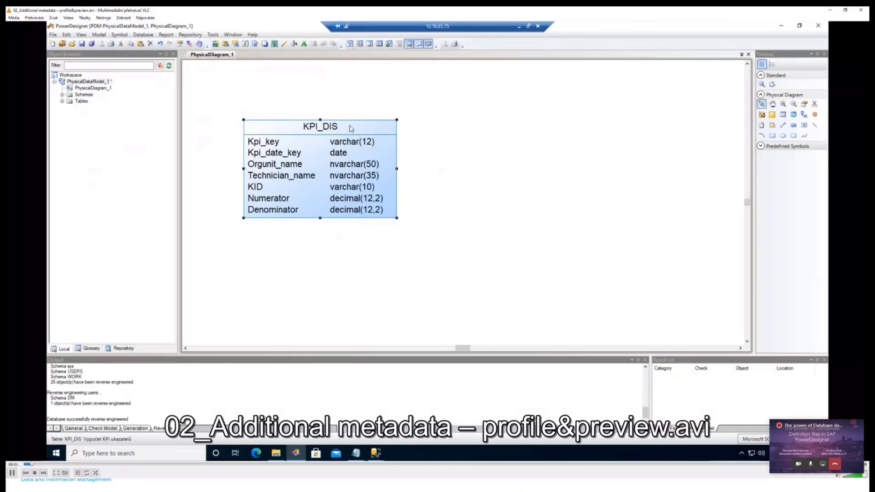
{"action": "key", "text": "f"}
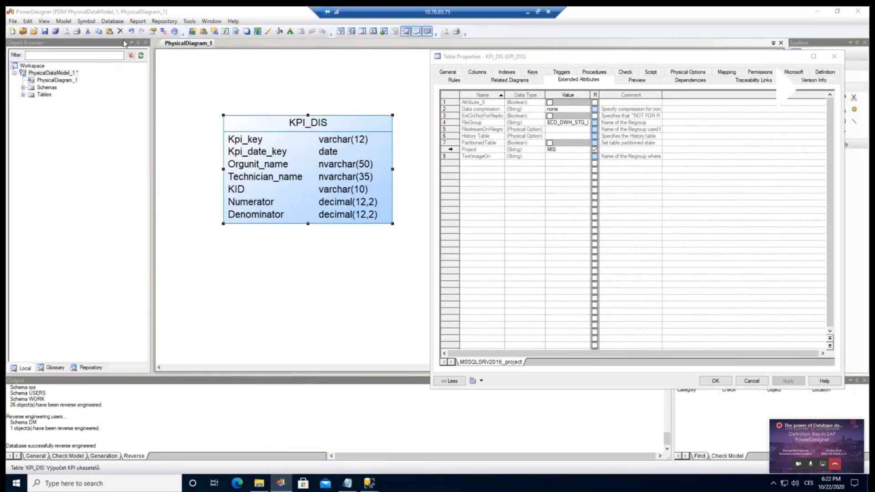
Step: Show the definition of the Project extended attribute in the Table profile of the DBMS definition
{"action": "left_click_drag", "start_coordinate": [205, 84], "coordinate": [75, 163]}
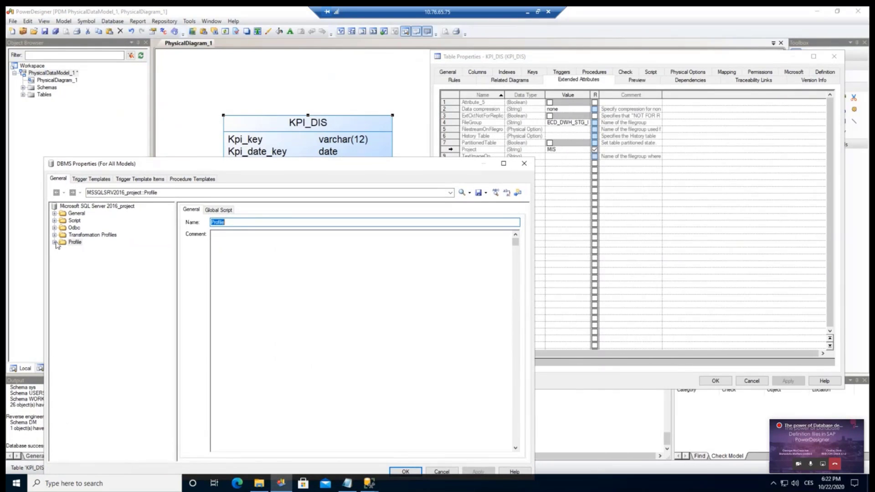
{"action": "left_click", "coordinate": [54, 242]}
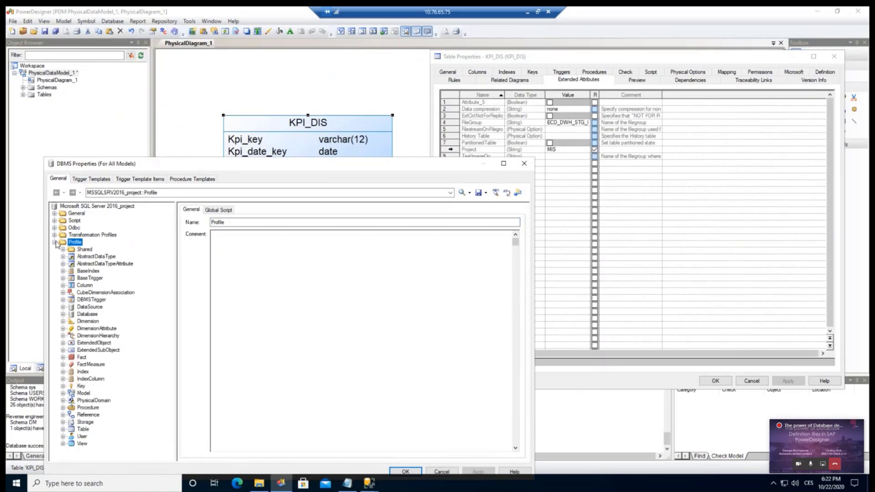
{"action": "left_click", "coordinate": [71, 430]}
{"action": "left_click", "coordinate": [64, 428]}
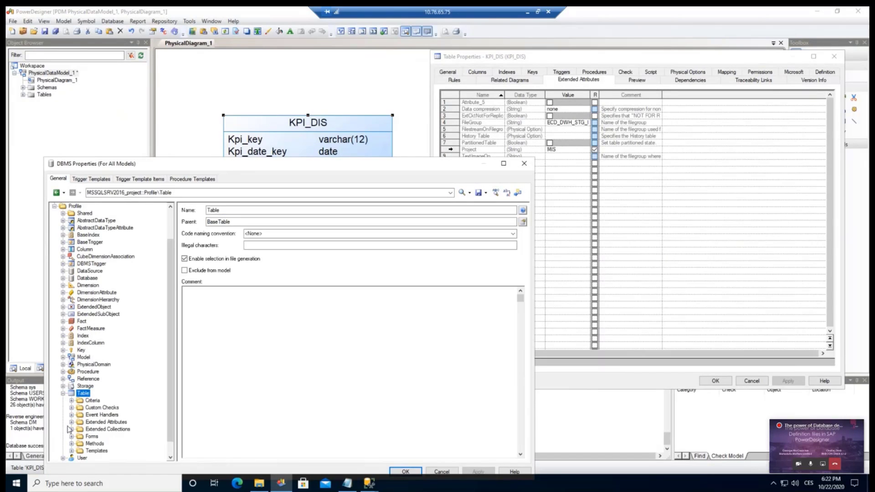
{"action": "left_click", "coordinate": [71, 422]}
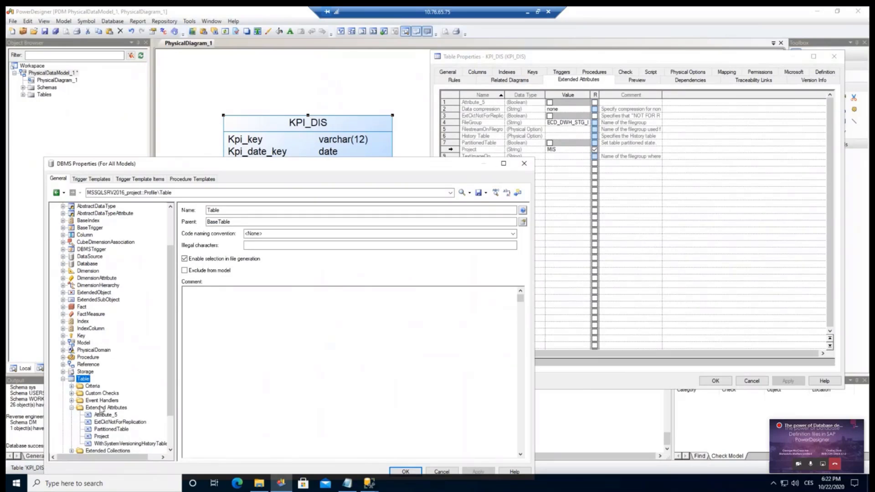
{"action": "left_click", "coordinate": [100, 436]}
{"action": "left_click", "coordinate": [100, 436]}
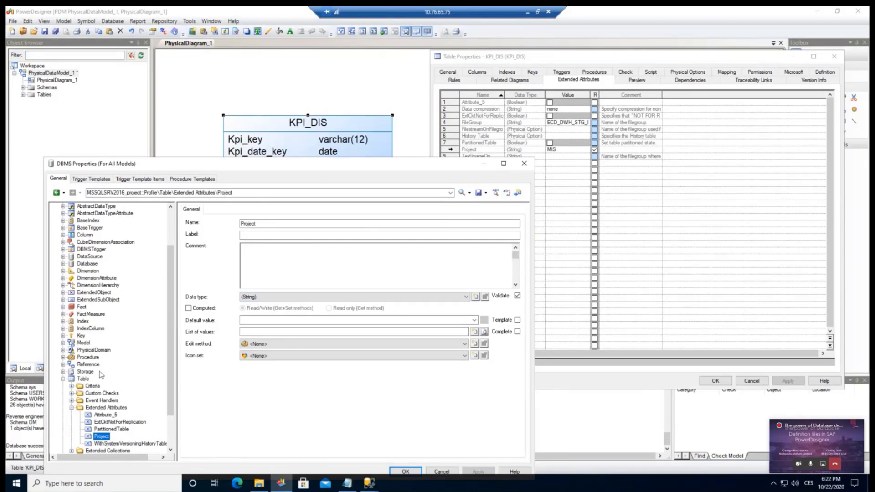
Step: Create a new property-tab form in the Table profile and add the Project extended attribute to it
{"action": "scroll", "coordinate": [103, 371], "scroll_direction": "down", "scroll_amount": 2}
{"action": "right_click", "coordinate": [82, 415]}
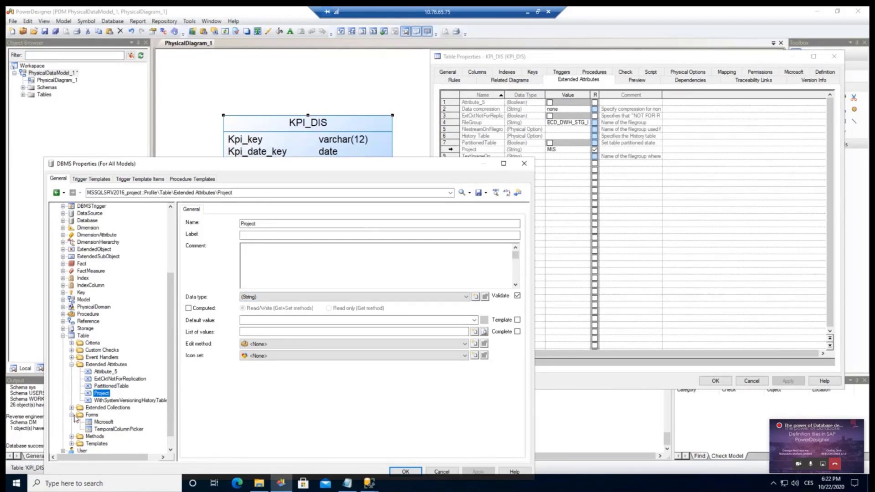
{"action": "left_click", "coordinate": [104, 421]}
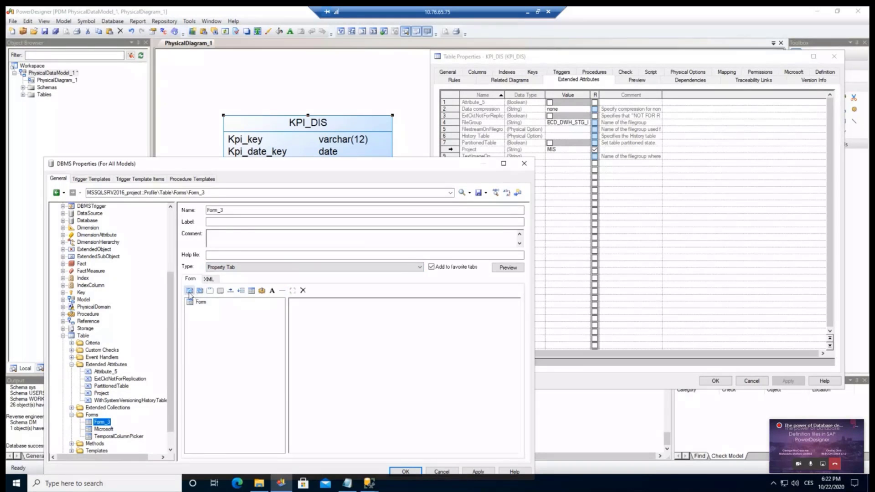
{"action": "left_click", "coordinate": [189, 290]}
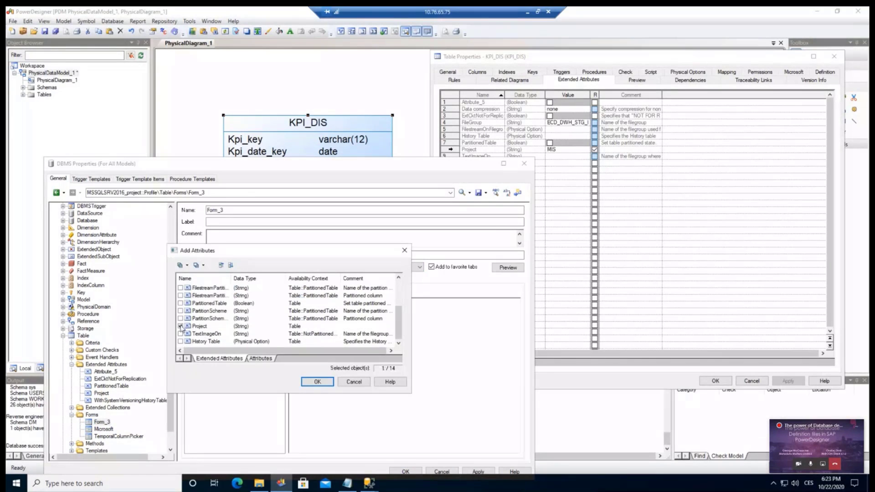
{"action": "left_click", "coordinate": [310, 382]}
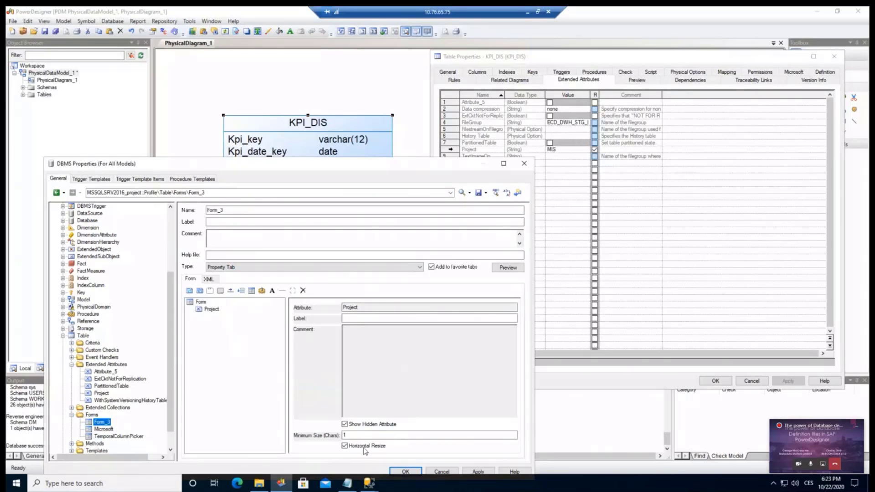
Step: Set the Project field's minimum size to 15 characters, turn off its horizontal resize and save the DBMS changes
{"action": "type", "text": "15"}
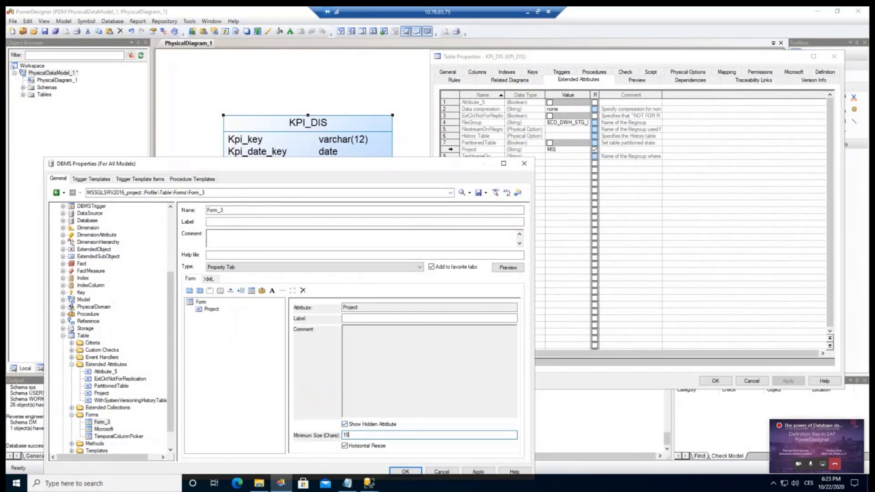
{"action": "left_click", "coordinate": [355, 446]}
{"action": "left_click", "coordinate": [401, 471]}
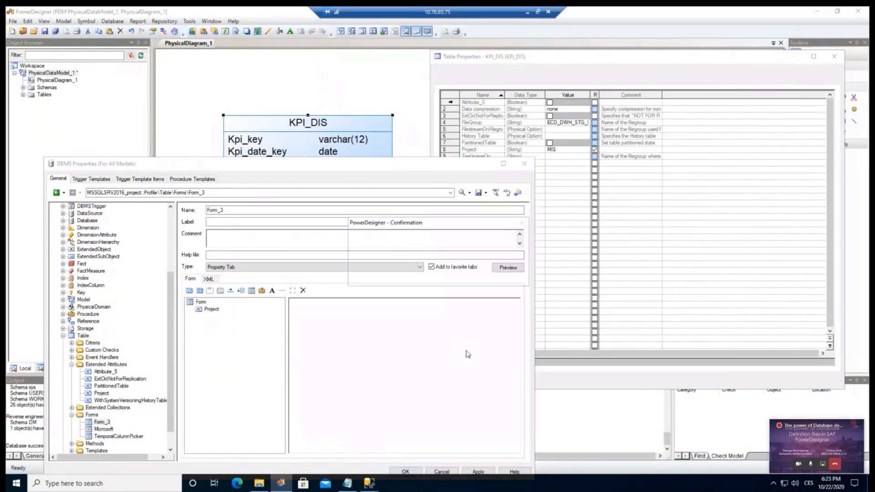
{"action": "left_click", "coordinate": [467, 276]}
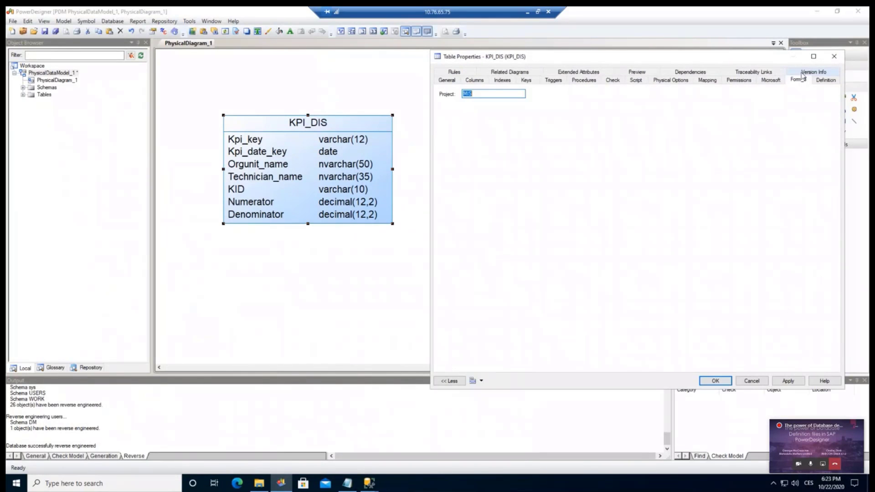
Step: Check the Project field on the KPI_DIS table's new form and examine the sp_addextendedproperty statements in its SQL preview
{"action": "left_click", "coordinate": [800, 73]}
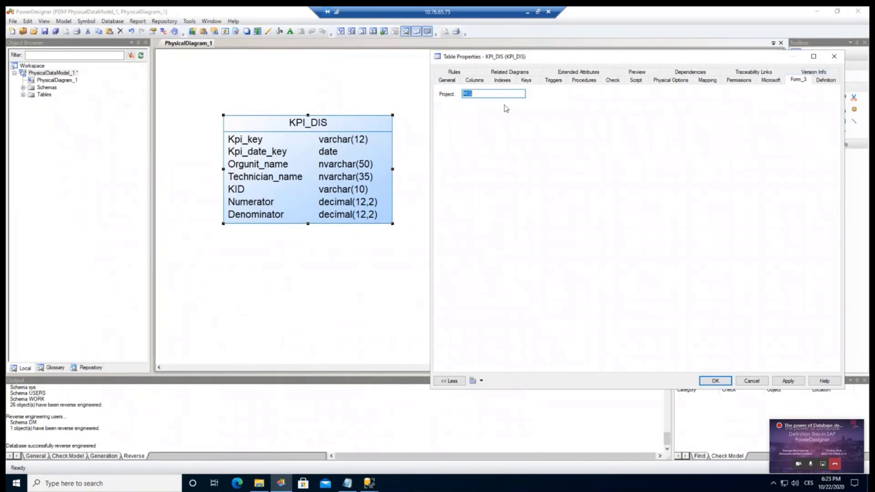
{"action": "left_click", "coordinate": [478, 94]}
{"action": "left_click", "coordinate": [645, 71]}
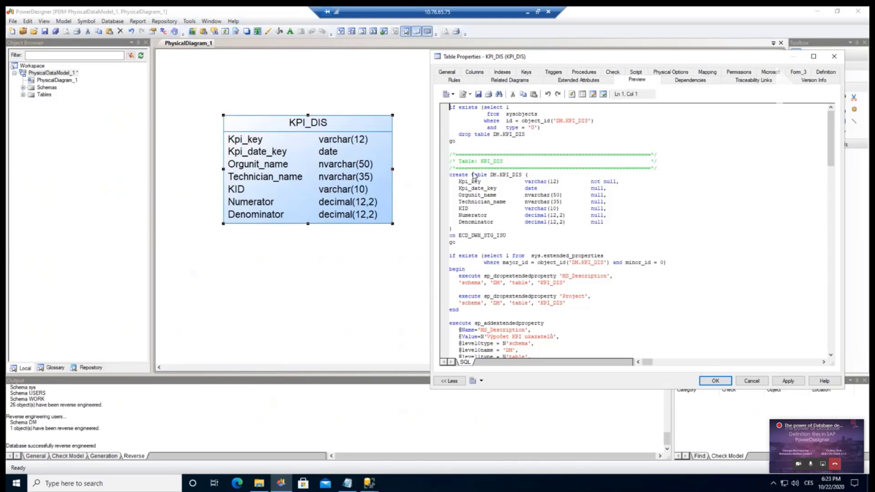
{"action": "scroll", "coordinate": [508, 221], "scroll_direction": "down", "scroll_amount": 4}
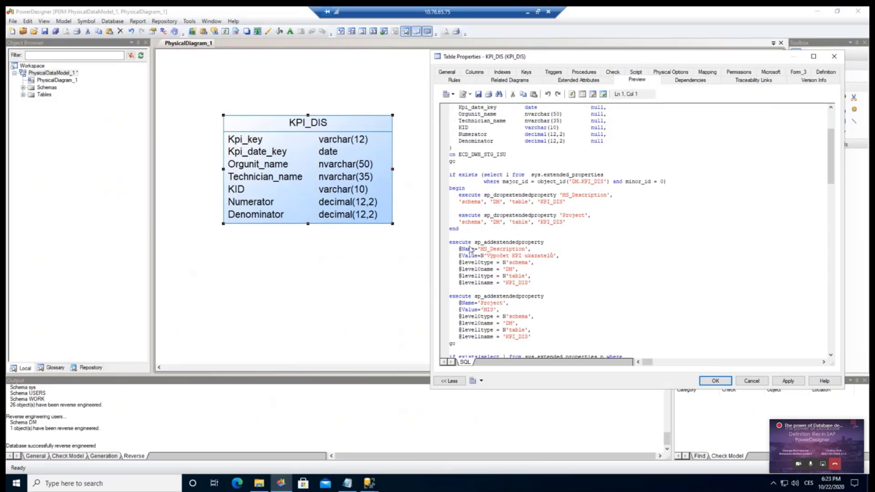
{"action": "left_click_drag", "start_coordinate": [469, 243], "coordinate": [529, 293]}
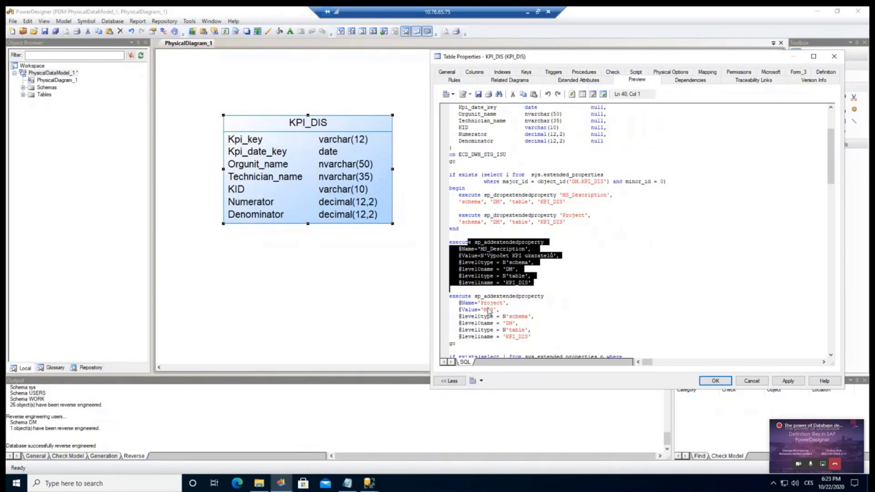
{"action": "left_click_drag", "start_coordinate": [461, 296], "coordinate": [498, 313]}
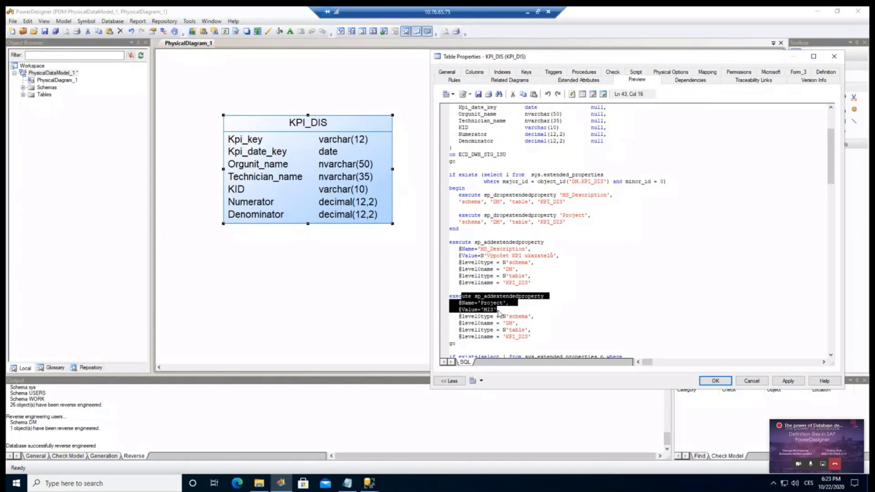
{"action": "left_click", "coordinate": [485, 310]}
{"action": "double_click", "coordinate": [487, 310]}
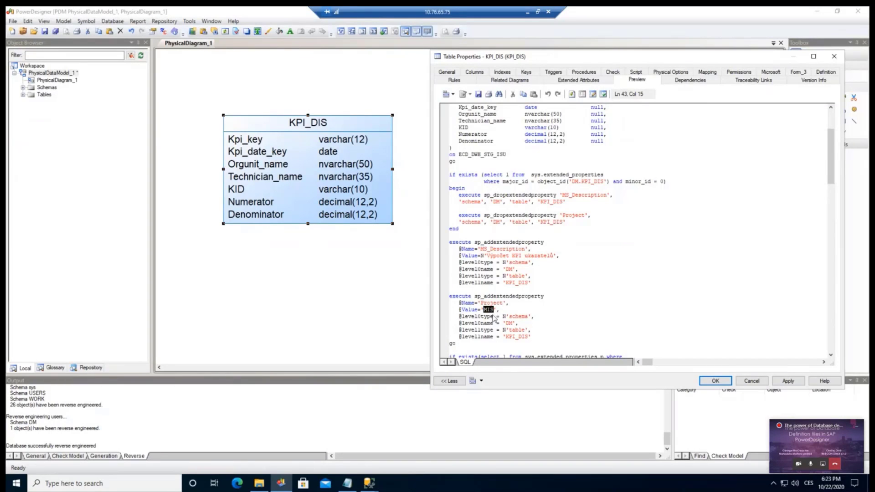
{"action": "left_click", "coordinate": [500, 310]}
Step: Reopen the DBMS definition with its Profile branch collapsed and arrange it beside the KPI_DIS table's SQL preview
{"action": "left_click_drag", "start_coordinate": [489, 60], "coordinate": [509, 60]}
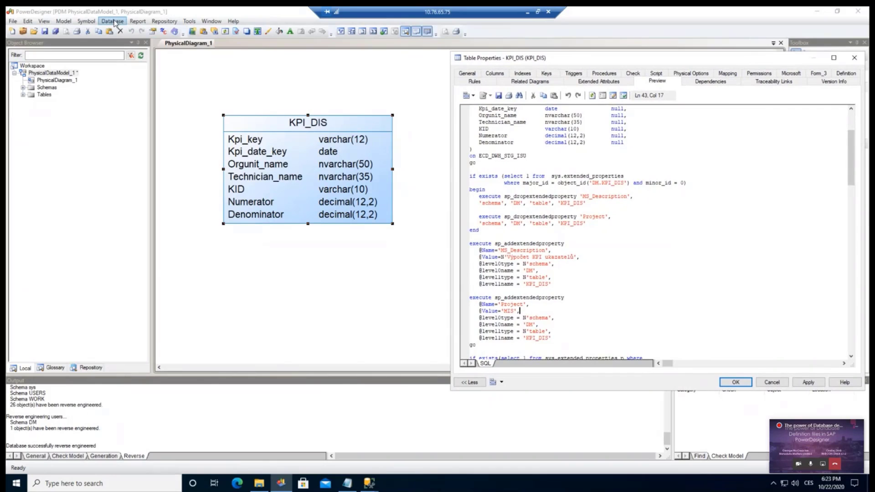
{"action": "left_click", "coordinate": [113, 22]}
{"action": "left_click", "coordinate": [124, 40]}
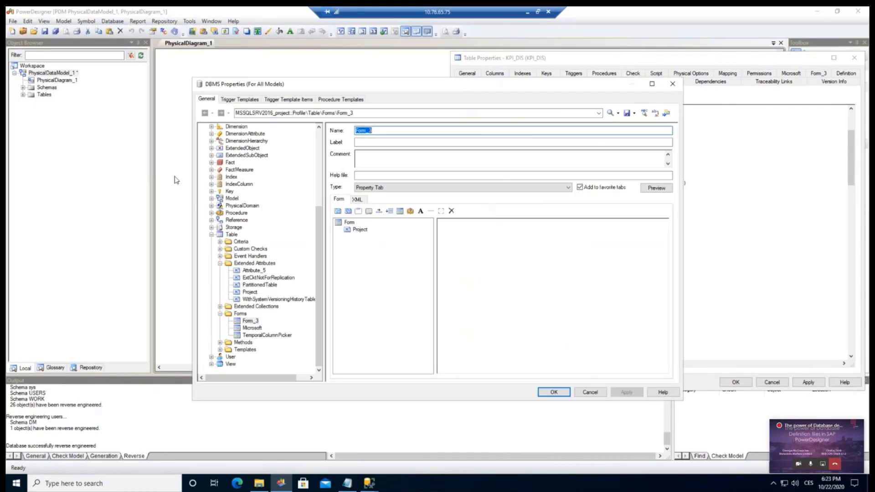
{"action": "left_click", "coordinate": [211, 235]}
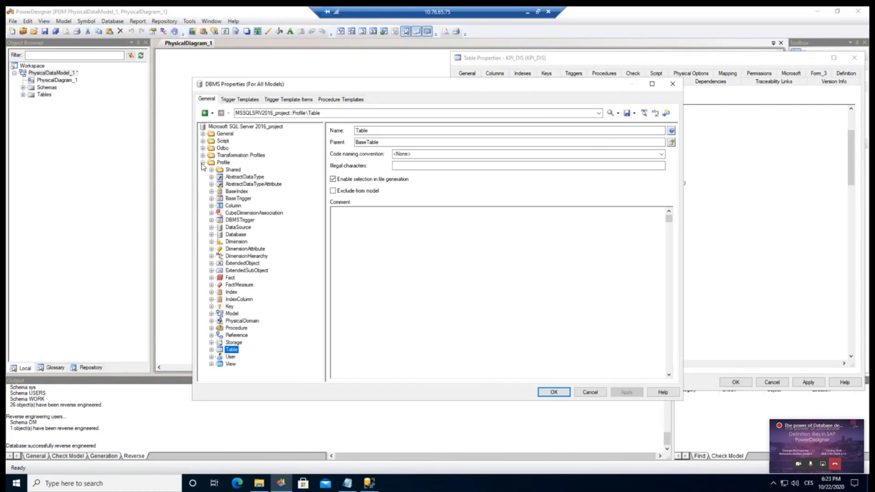
{"action": "left_click", "coordinate": [203, 162]}
{"action": "left_click_drag", "start_coordinate": [250, 86], "coordinate": [84, 113]}
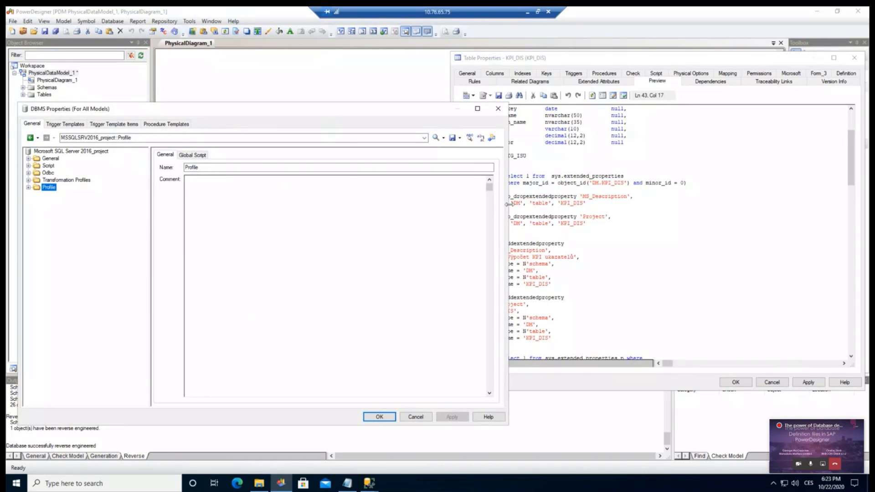
{"action": "left_click_drag", "start_coordinate": [507, 204], "coordinate": [430, 203]}
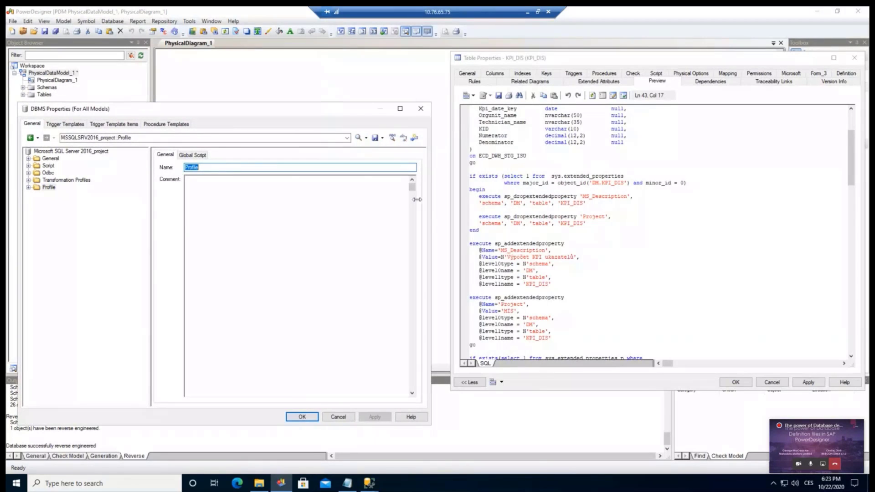
Step: Open the TableComment item of the Table script objects and examine its sp_addextendedproperty block for Project
{"action": "left_click", "coordinate": [29, 166]}
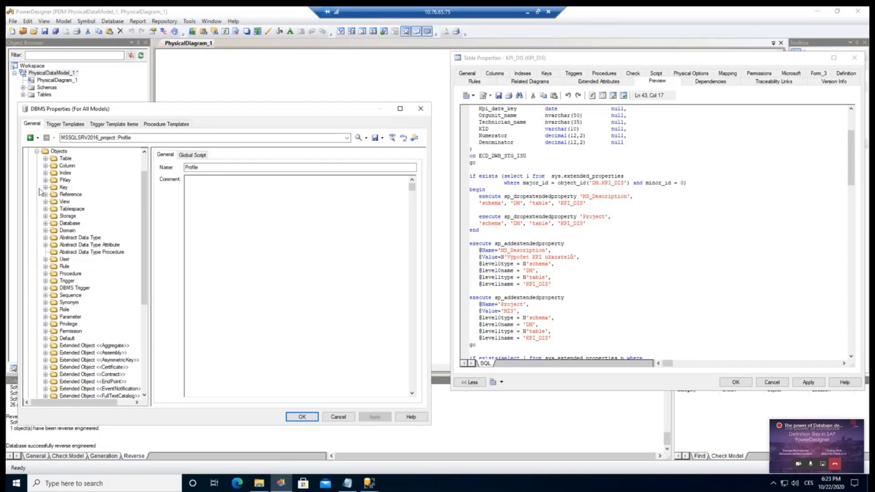
{"action": "left_click", "coordinate": [45, 158]}
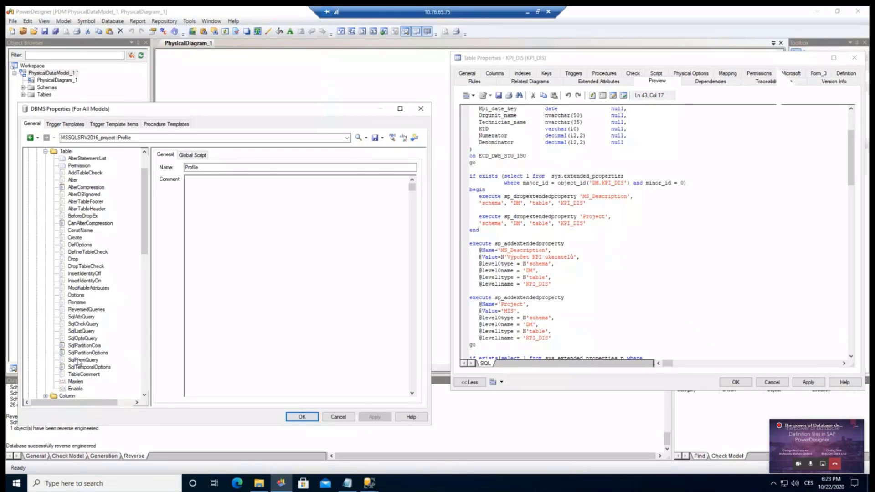
{"action": "left_click", "coordinate": [73, 238]}
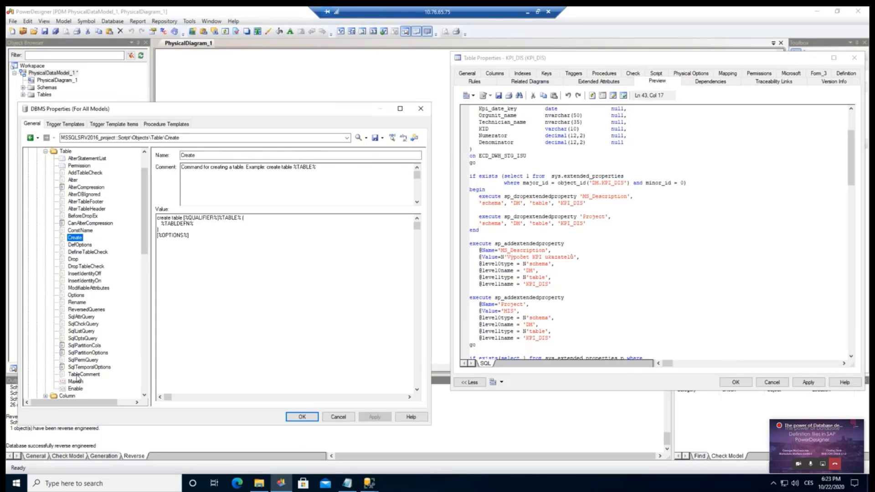
{"action": "left_click", "coordinate": [78, 374]}
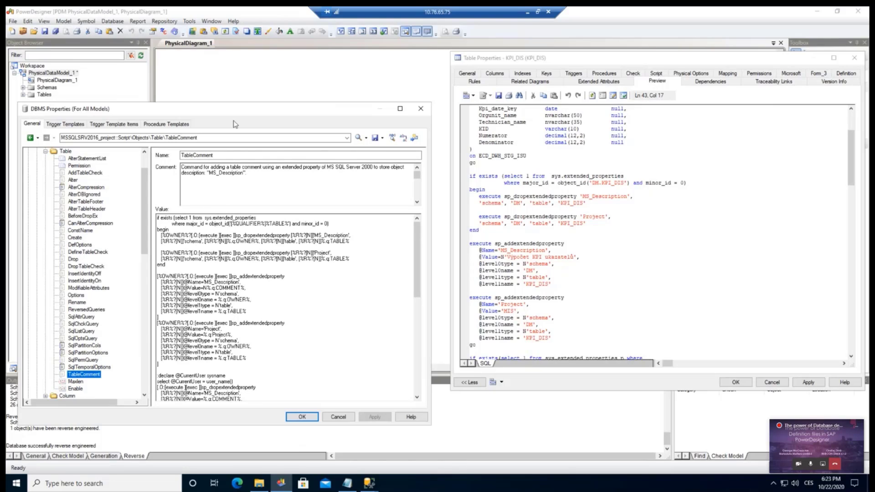
{"action": "left_click_drag", "start_coordinate": [241, 102], "coordinate": [241, 132]}
{"action": "left_click_drag", "start_coordinate": [195, 306], "coordinate": [240, 324]}
{"action": "left_click_drag", "start_coordinate": [202, 359], "coordinate": [226, 365]}
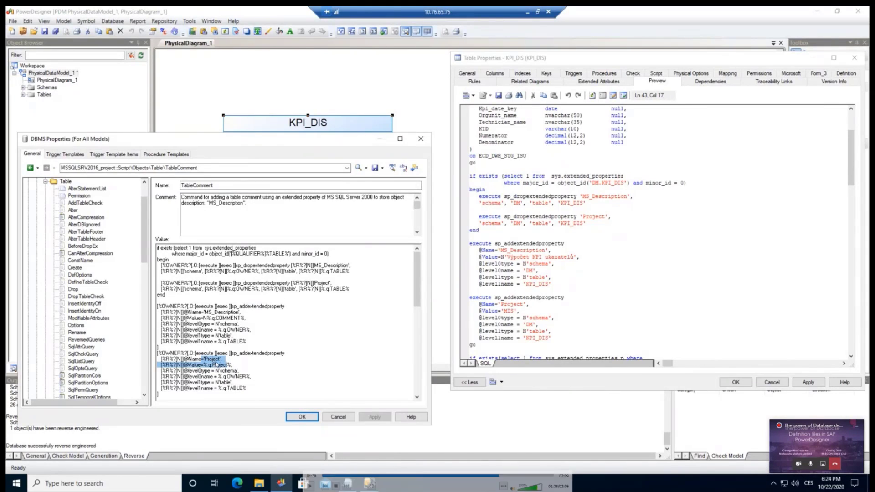
{"action": "key", "text": "shift+End"}
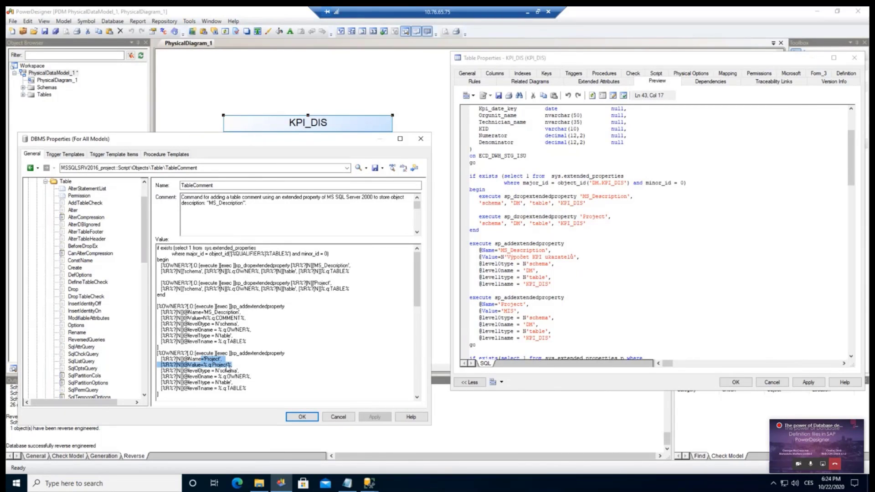
Step: Add the test text ", xxxxx" after the Project value line in the TableComment script and apply the change
{"action": "left_click", "coordinate": [226, 365]}
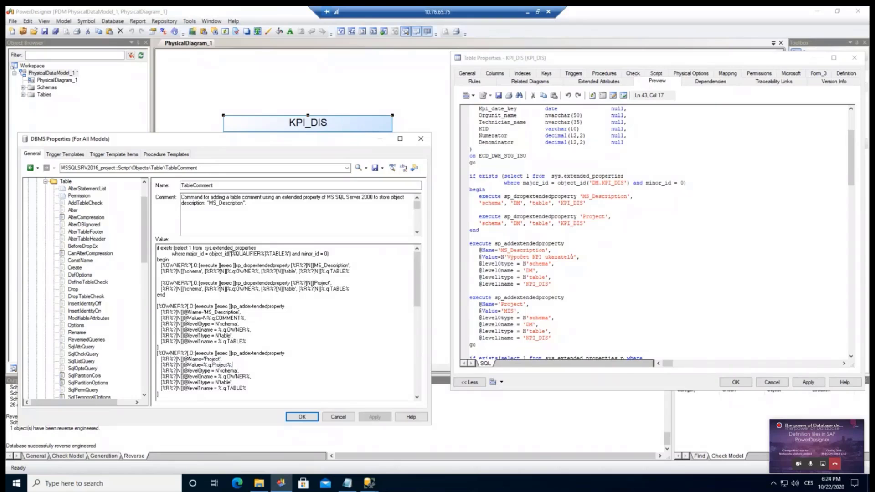
{"action": "type", "text": ", xxxxx"}
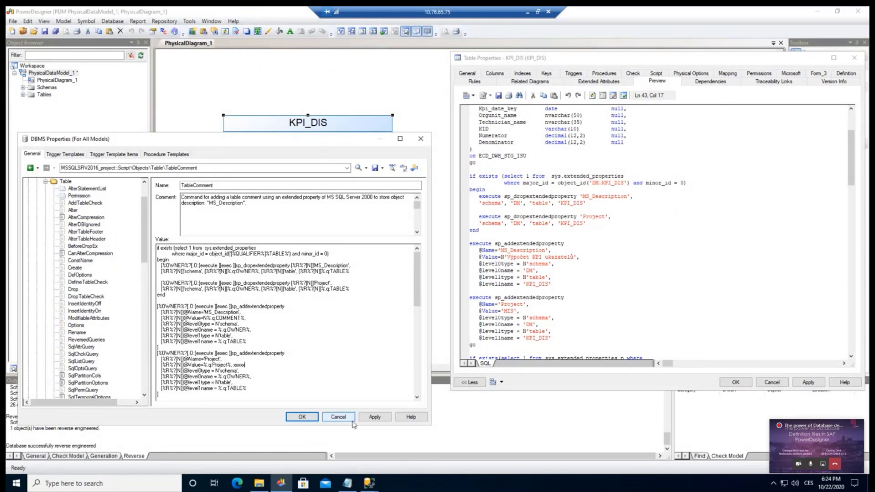
{"action": "left_click", "coordinate": [364, 420]}
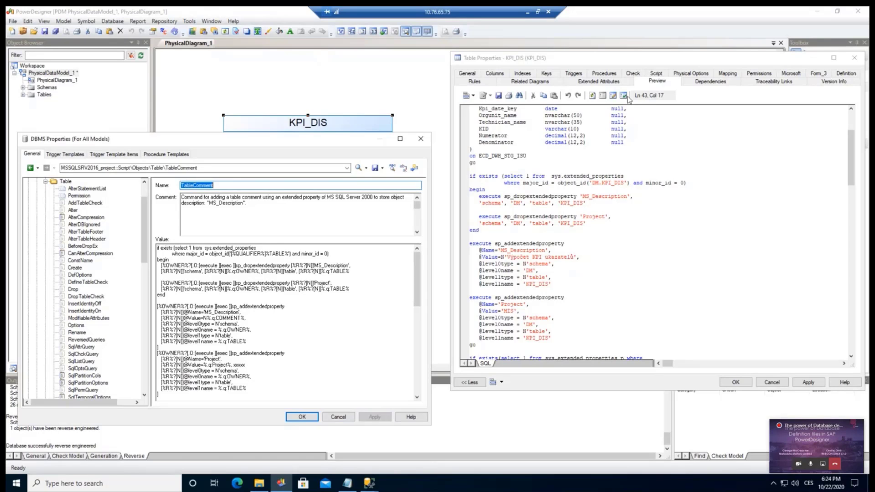
Step: Refresh the KPI_DIS table's SQL preview and check the value line of the Project sp_addextendedproperty statement
{"action": "left_click", "coordinate": [594, 95]}
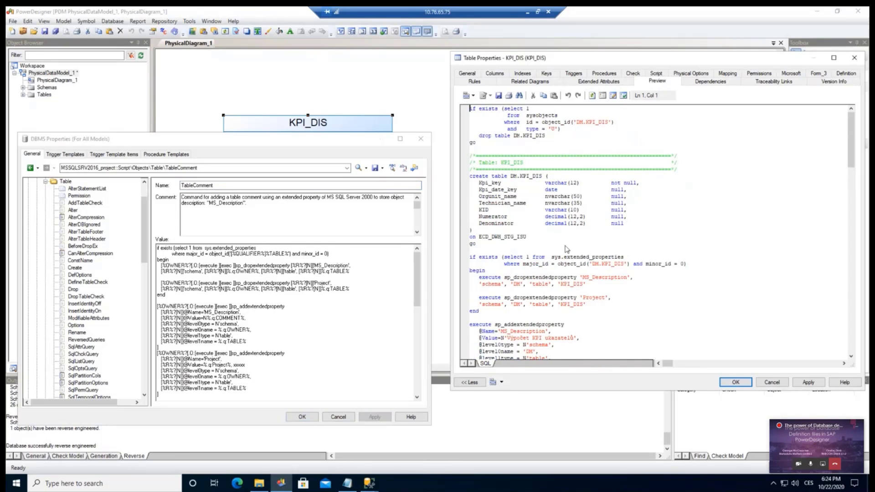
{"action": "left_click", "coordinate": [565, 249]}
{"action": "scroll", "coordinate": [566, 248], "scroll_direction": "down", "scroll_amount": 3}
{"action": "scroll", "coordinate": [565, 249], "scroll_direction": "down", "scroll_amount": 3}
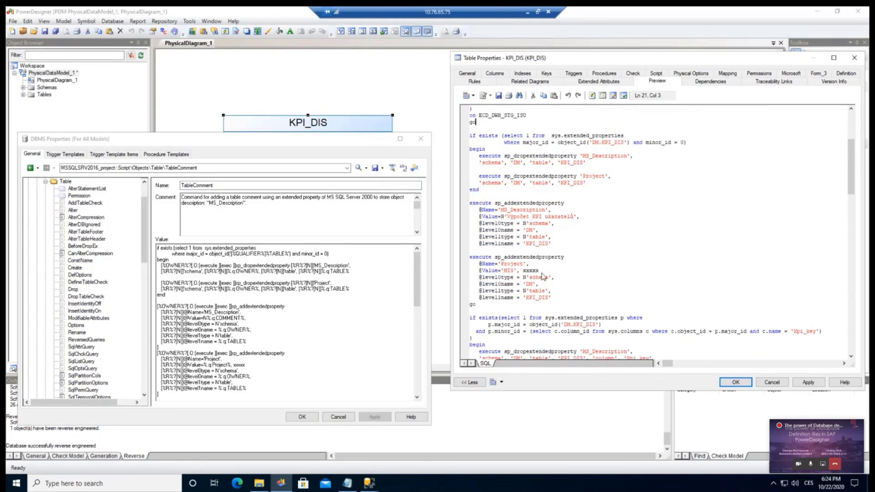
{"action": "left_click_drag", "start_coordinate": [539, 271], "coordinate": [515, 272]}
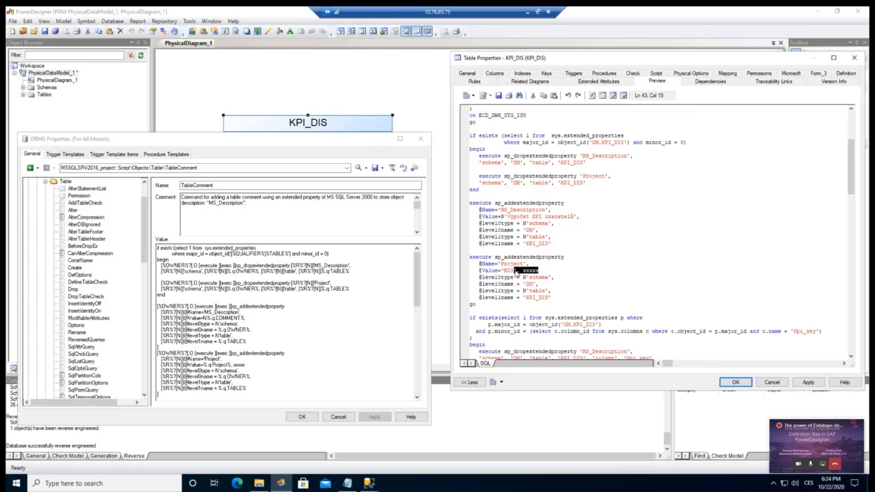
{"action": "left_click", "coordinate": [504, 271]}
Step: Remove the test text "xxxxx" from the Project value line of the TableComment script and apply the change
{"action": "left_click", "coordinate": [245, 365]}
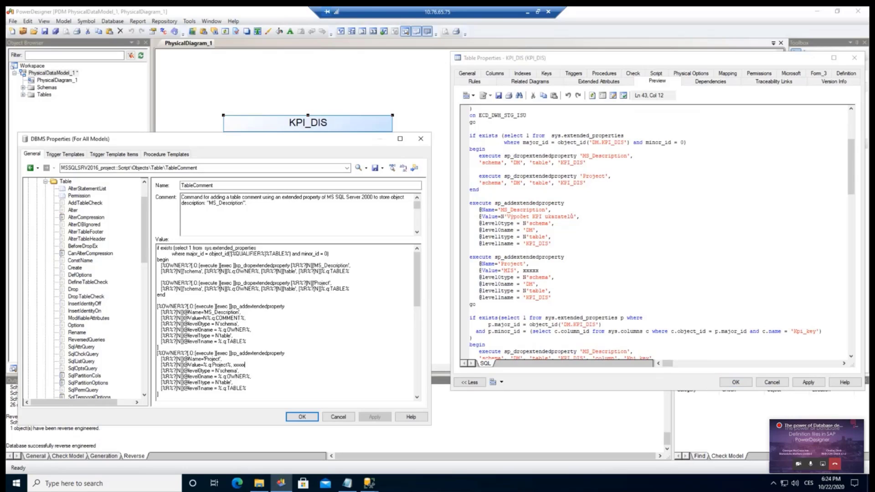
{"action": "key", "text": "BackSpace"}
{"action": "key", "text": "BackSpace"}
{"action": "key", "text": "BackSpace"}
{"action": "key", "text": "BackSpace"}
{"action": "key", "text": "BackSpace"}
{"action": "key", "text": "BackSpace"}
{"action": "left_click", "coordinate": [378, 415]}
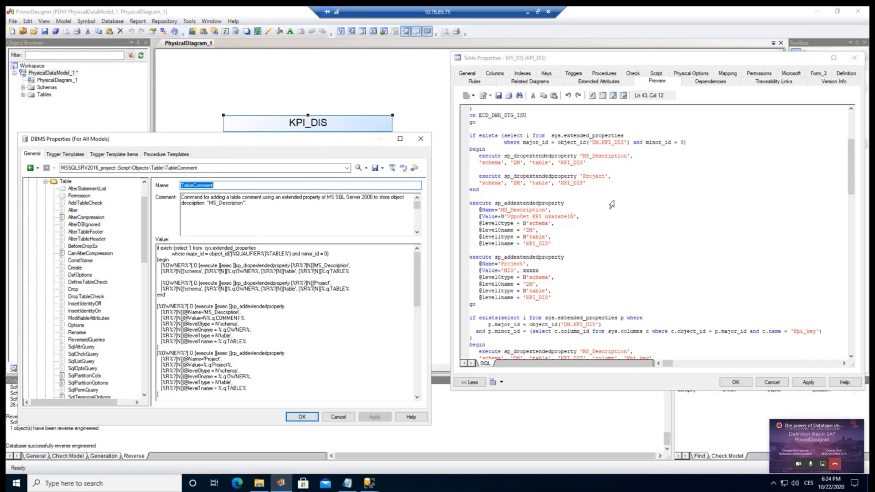
Step: Refresh the KPI_DIS SQL preview again and recheck the name and value lines of the Project extended property
{"action": "left_click", "coordinate": [592, 95]}
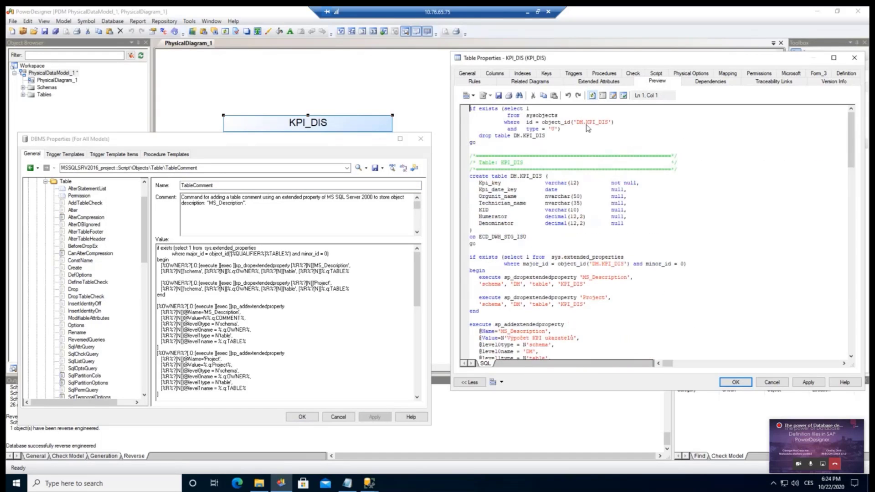
{"action": "scroll", "coordinate": [554, 268], "scroll_direction": "down", "scroll_amount": 2}
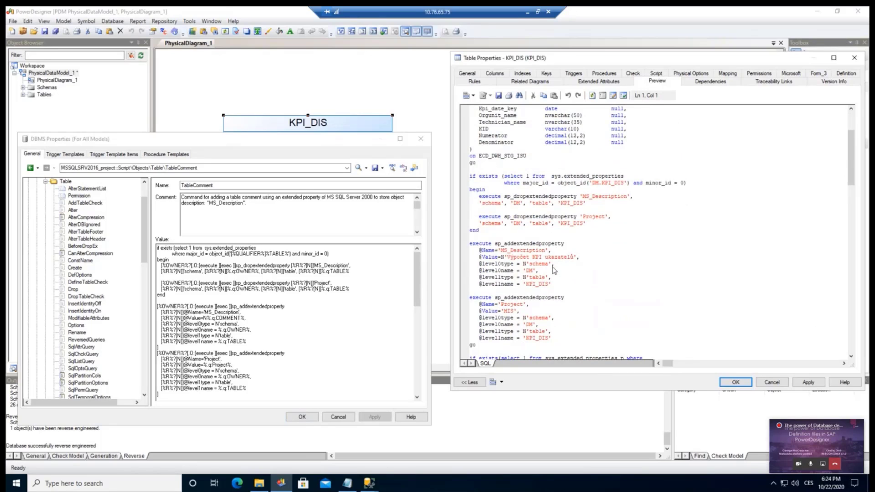
{"action": "left_click", "coordinate": [519, 311]}
{"action": "left_click", "coordinate": [489, 305], "text": "shift"}
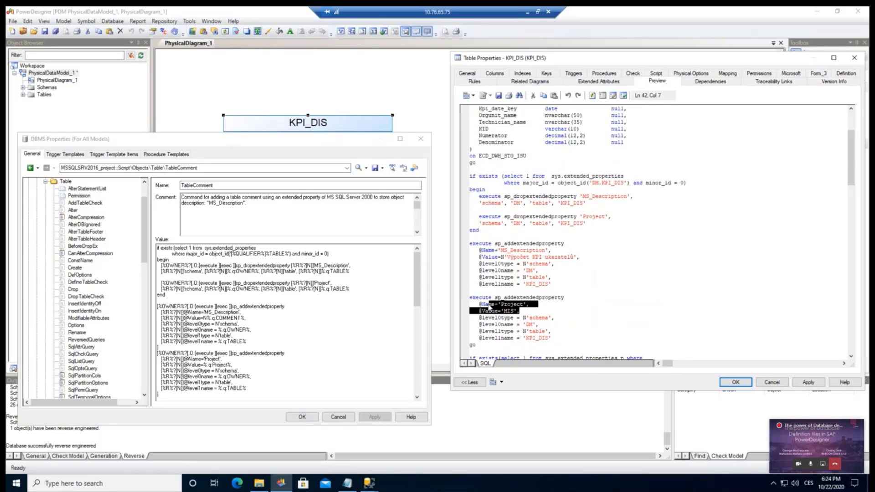
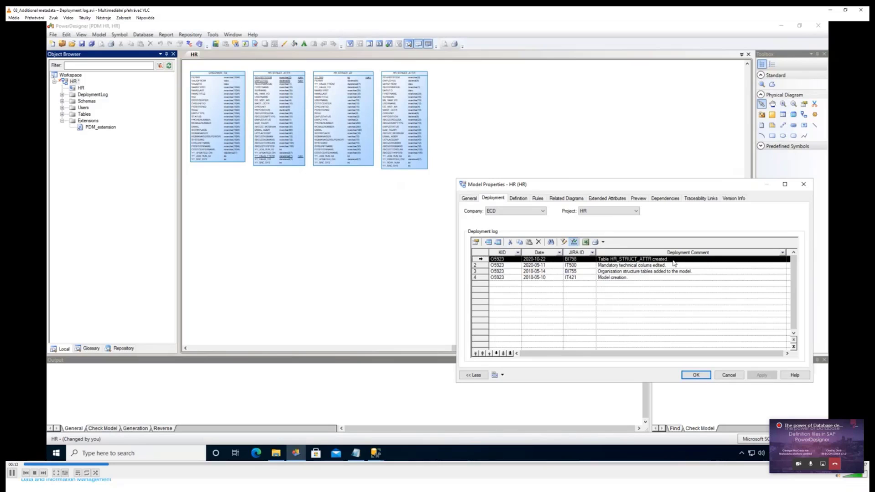
Step: Preview the HR model's SQL and examine its extended property statements and the deployment header line
{"action": "key", "text": "Return"}
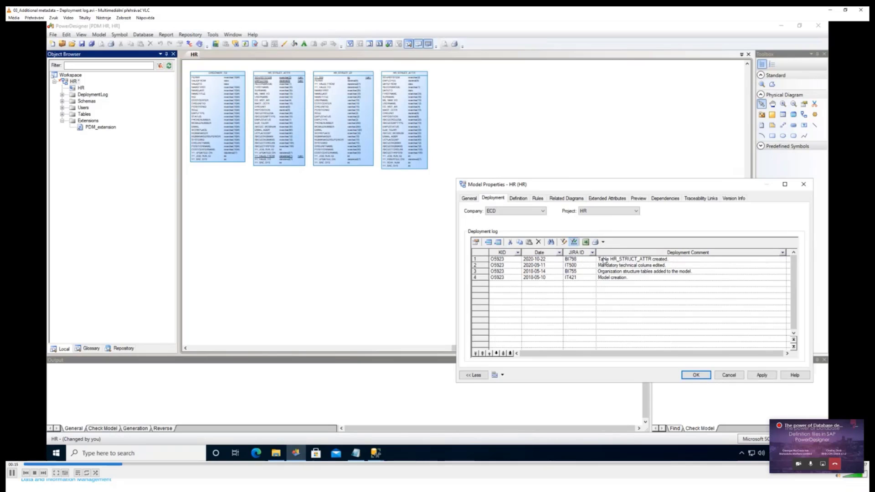
{"action": "left_click", "coordinate": [637, 199]}
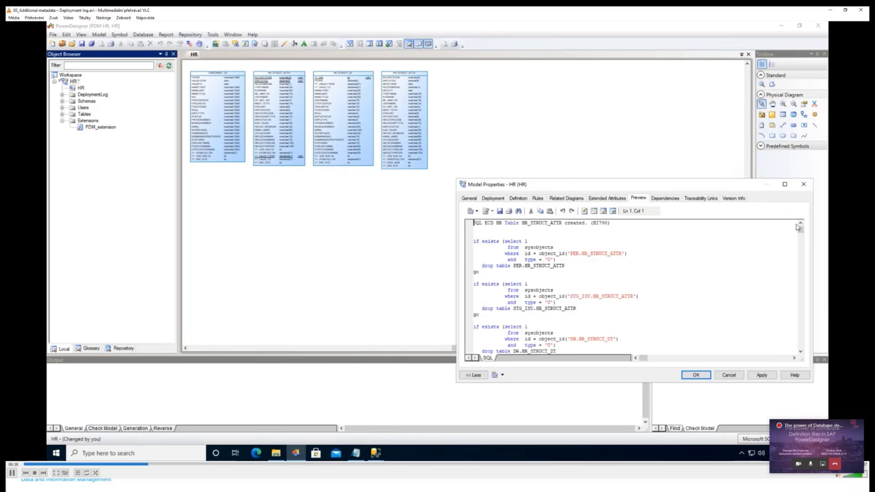
{"action": "left_click_drag", "start_coordinate": [800, 232], "coordinate": [803, 265]}
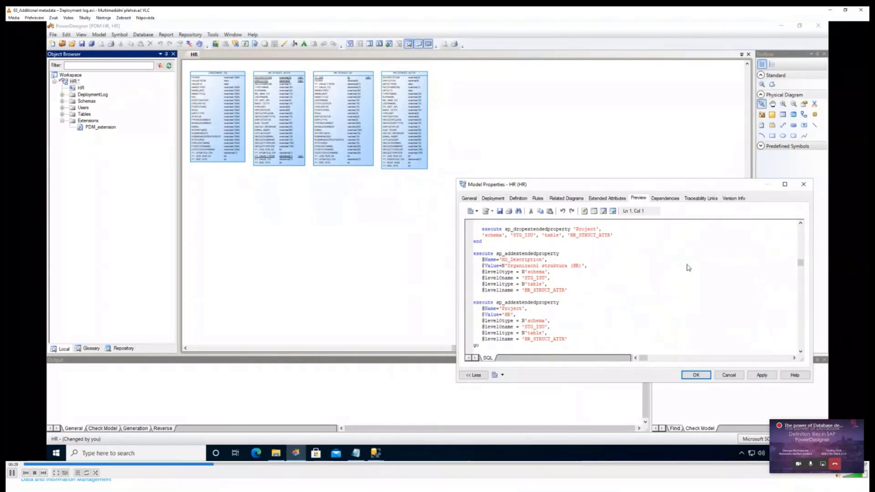
{"action": "scroll", "coordinate": [637, 283], "scroll_direction": "up", "scroll_amount": 10}
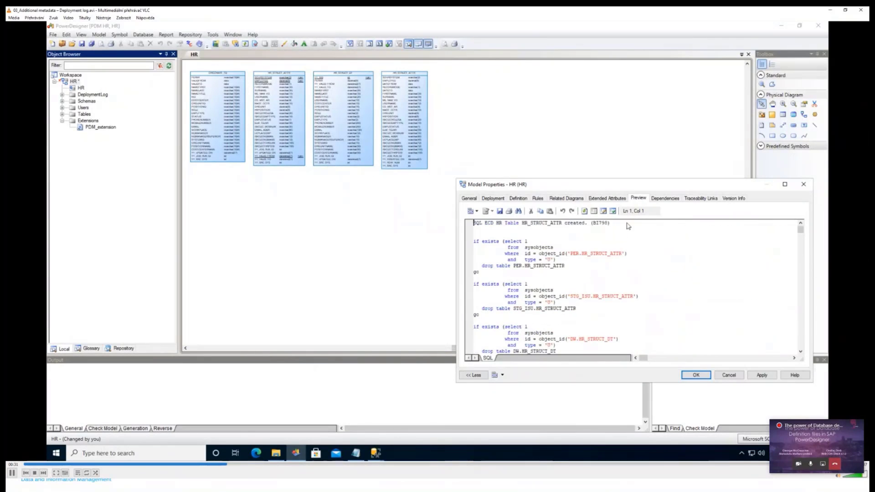
{"action": "left_click", "coordinate": [609, 223]}
{"action": "left_click_drag", "start_coordinate": [608, 224], "coordinate": [474, 223]}
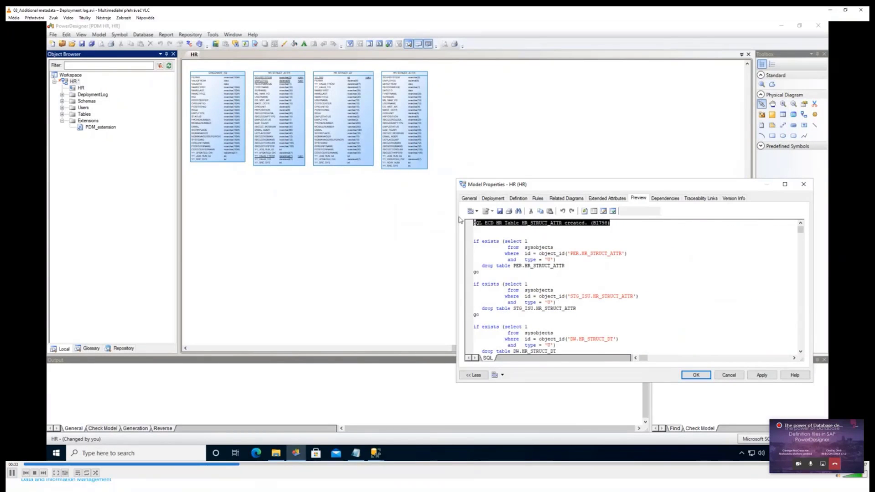
{"action": "left_click", "coordinate": [555, 224]}
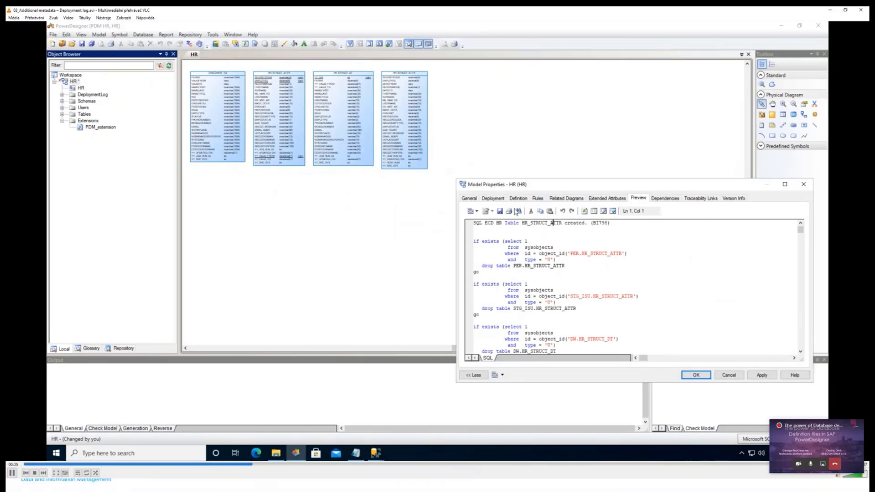
Step: Add a record to the top of the HR model's deployment log and start its JIRA ID with IT
{"action": "left_click", "coordinate": [493, 198]}
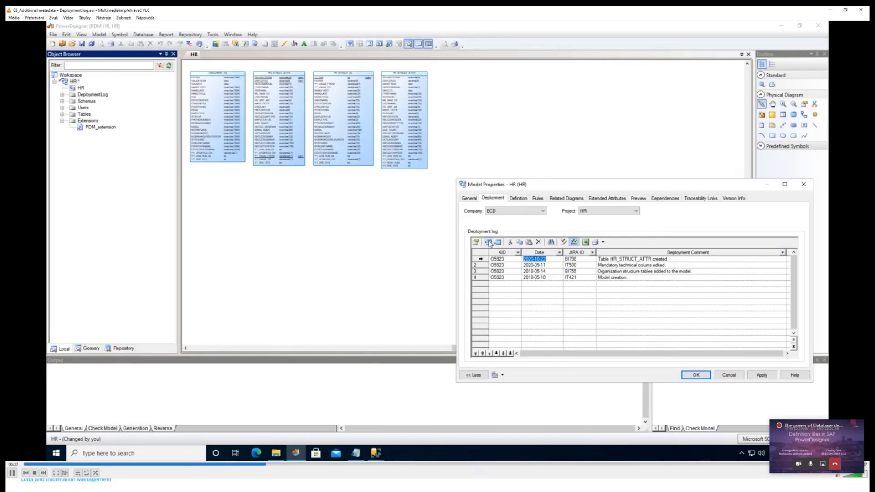
{"action": "left_click", "coordinate": [488, 242]}
{"action": "left_click", "coordinate": [580, 259]}
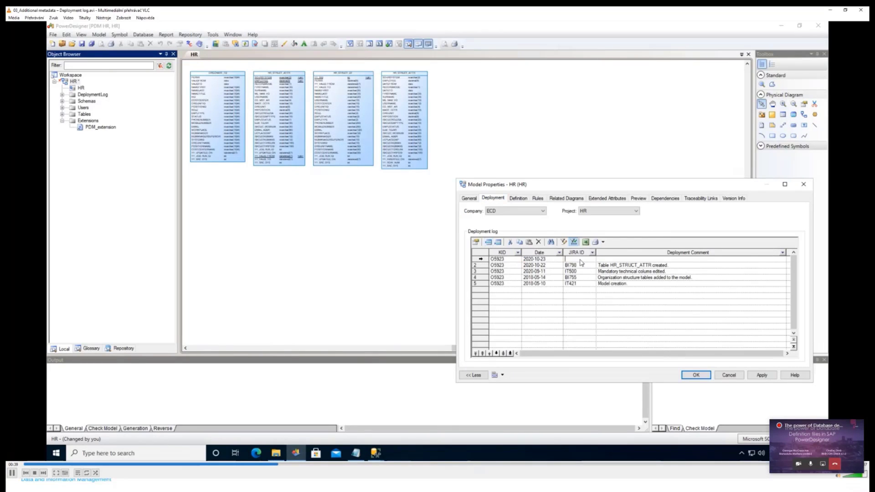
{"action": "type", "text": "IT"}
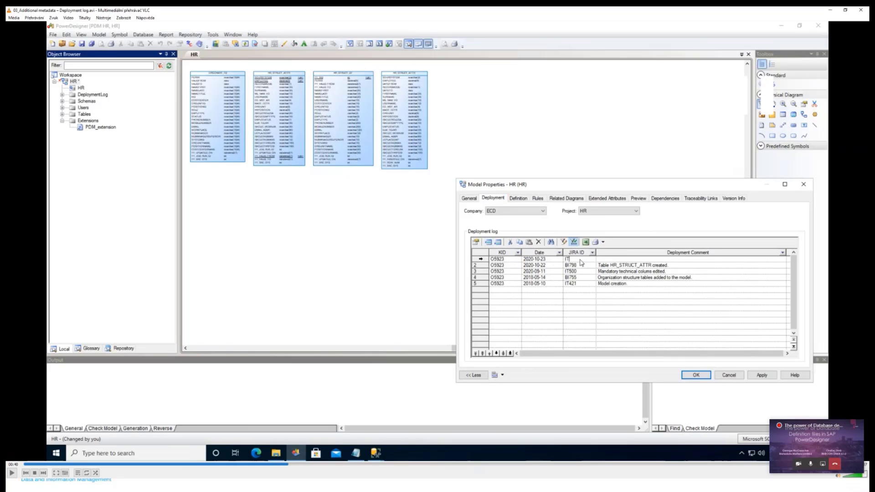
{"action": "key", "text": "space"}
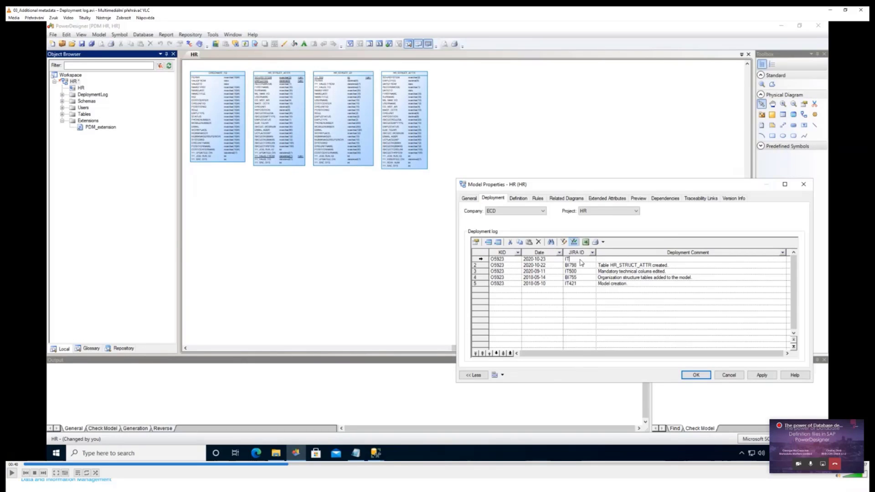
{"action": "key", "text": "space"}
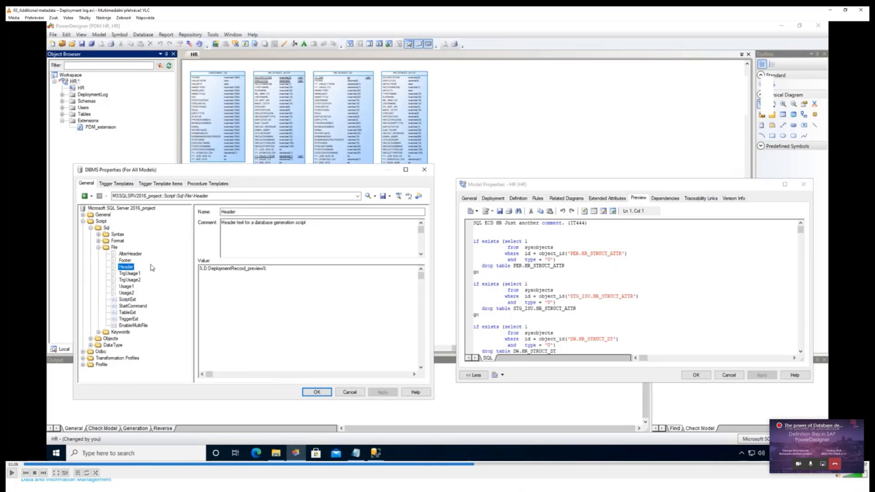
{"action": "key", "text": "space"}
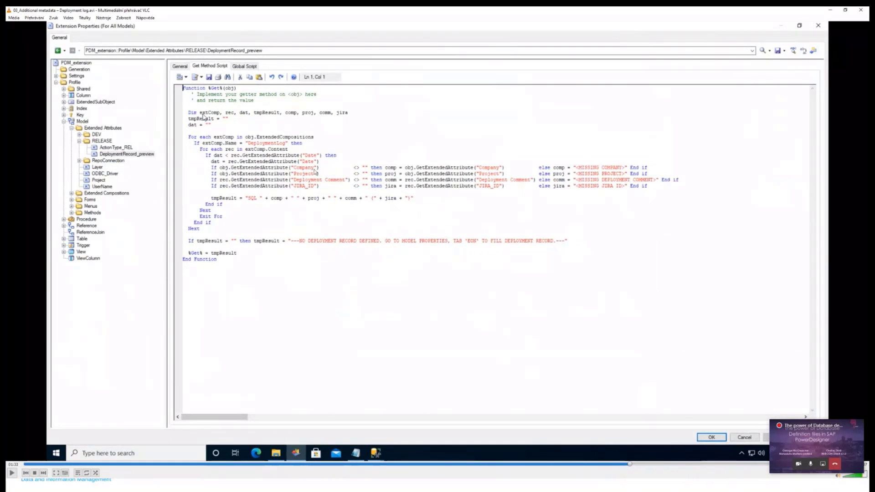
{"action": "key", "text": "space"}
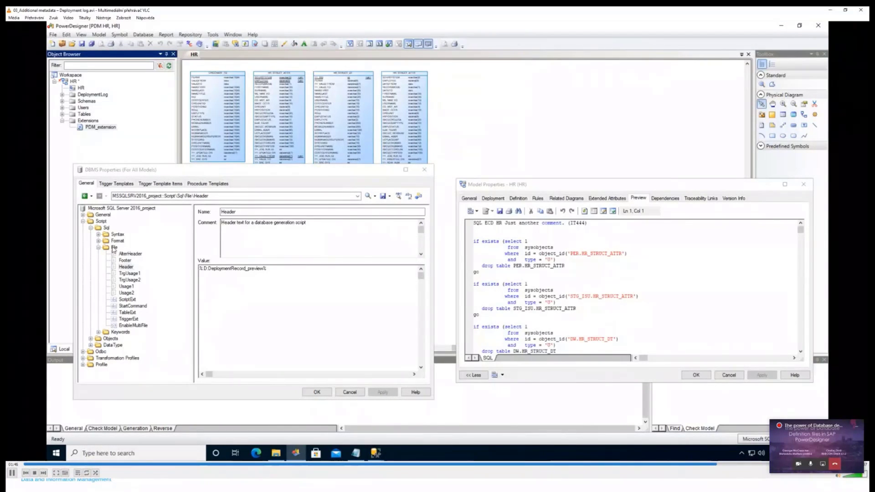
{"action": "left_click", "coordinate": [292, 229]}
{"action": "key", "text": "space"}
{"action": "key", "text": "space"}
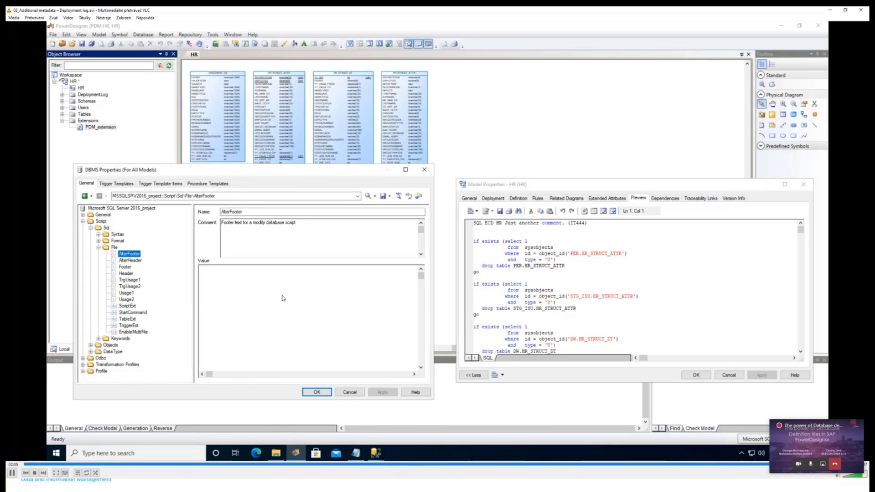
{"action": "key", "text": "space"}
{"action": "key", "text": "space"}
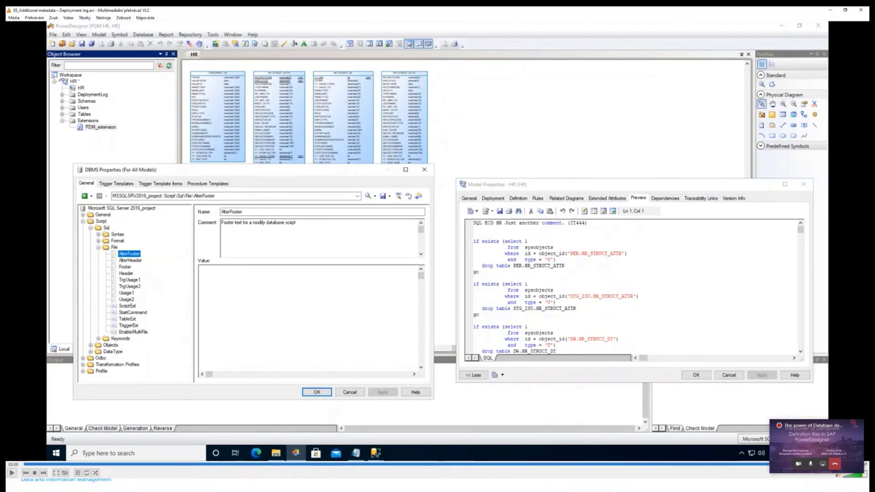
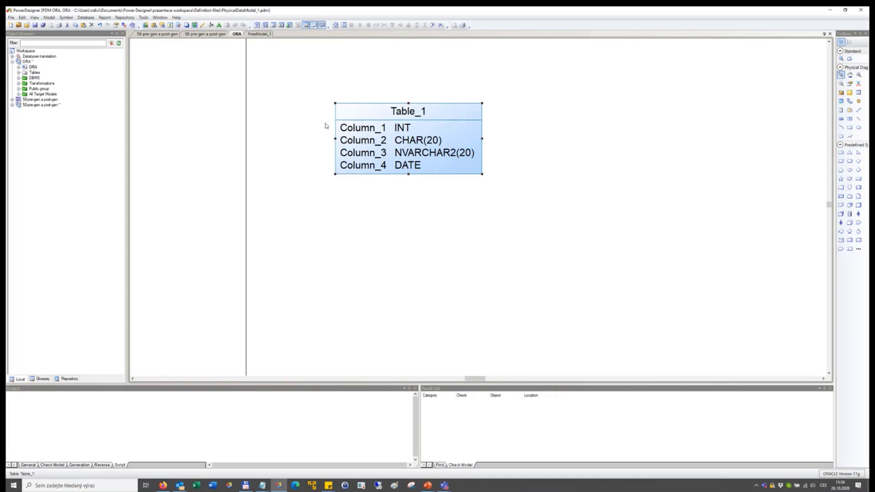
{"action": "left_click", "coordinate": [303, 98]}
{"action": "left_click", "coordinate": [85, 18]}
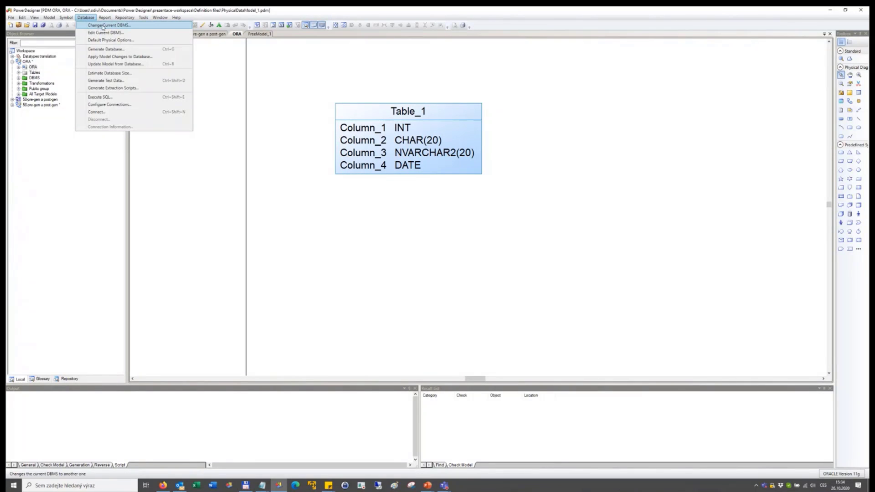
{"action": "left_click", "coordinate": [130, 26]}
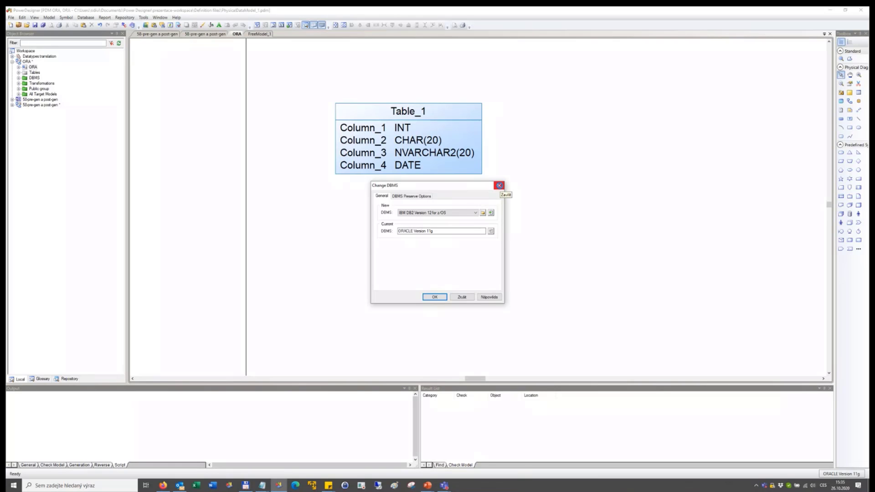
{"action": "left_click", "coordinate": [499, 185]}
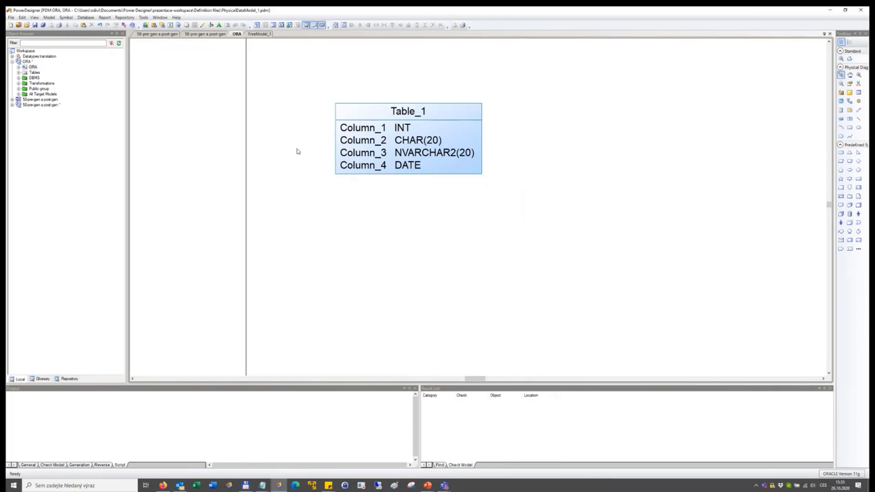
Step: Generate a new physical data model named MSSQL from the Oracle model, using the Microsoft SQL Server 2016 (sqlsv2016.xdb) DBMS
{"action": "left_click", "coordinate": [143, 18]}
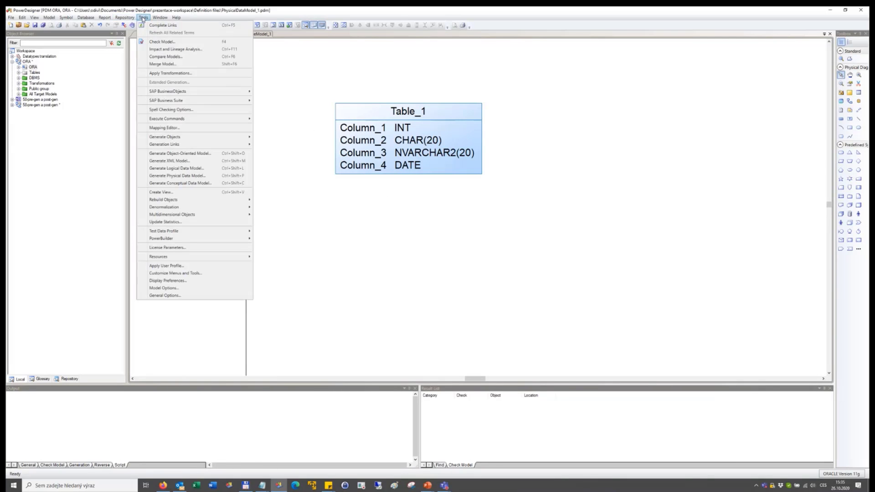
{"action": "left_click", "coordinate": [199, 177]}
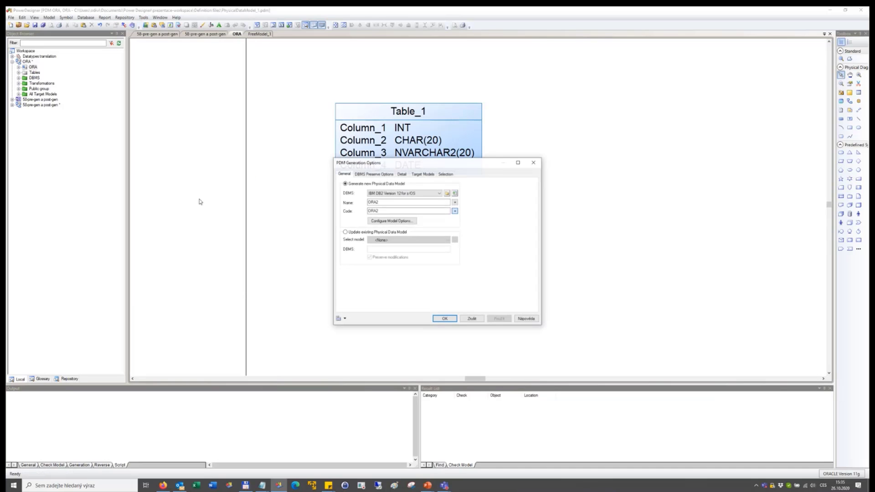
{"action": "left_click", "coordinate": [386, 193]}
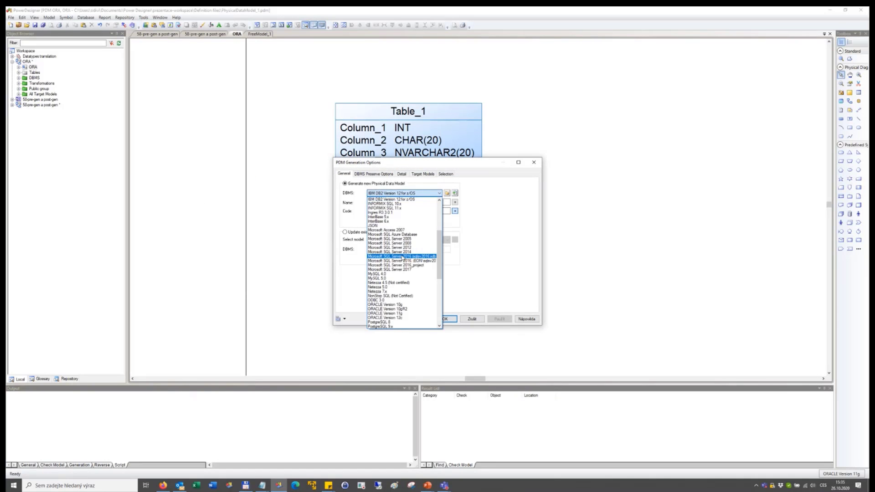
{"action": "left_click", "coordinate": [401, 256]}
{"action": "type", "text": "MSSQL"}
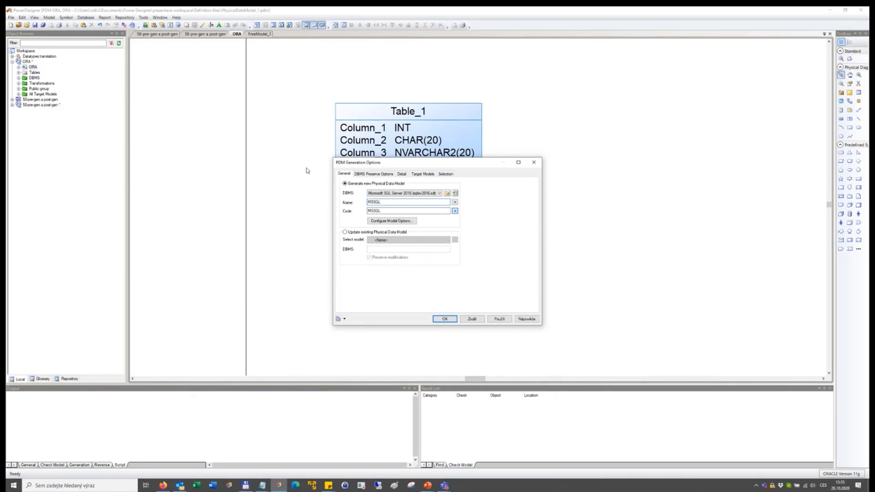
{"action": "left_click", "coordinate": [448, 319]}
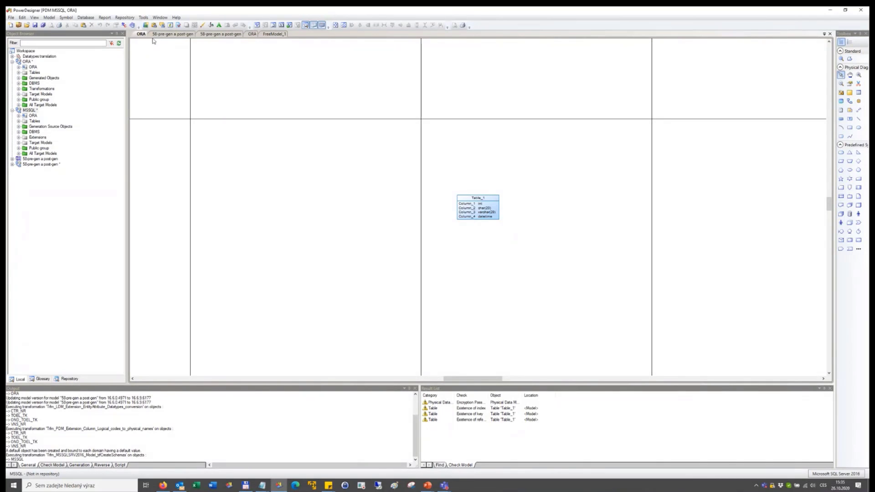
Step: Place the generated SQL Server diagram side by side with the Oracle diagram so that both Table_1 symbols are readable
{"action": "left_click_drag", "start_coordinate": [142, 34], "coordinate": [492, 210]}
{"action": "scroll", "coordinate": [661, 189], "scroll_direction": "up", "scroll_amount": 4}
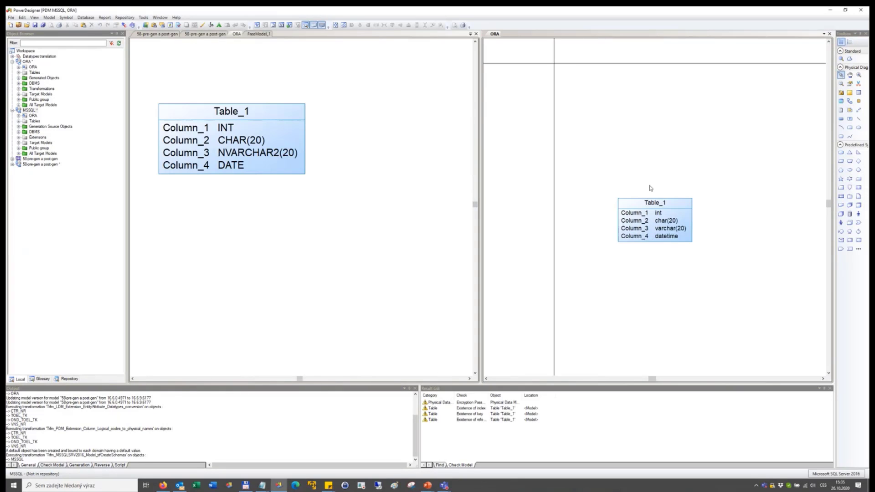
{"action": "scroll", "coordinate": [639, 188], "scroll_direction": "down", "scroll_amount": 3}
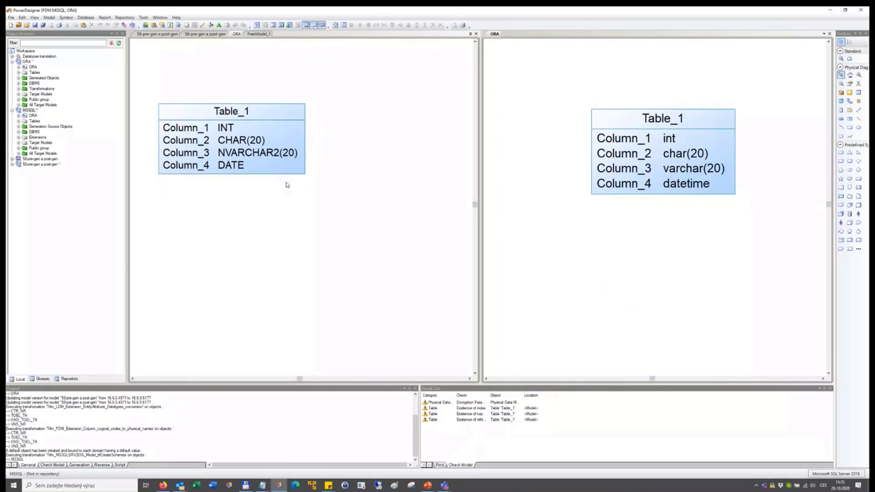
{"action": "left_click", "coordinate": [378, 139]}
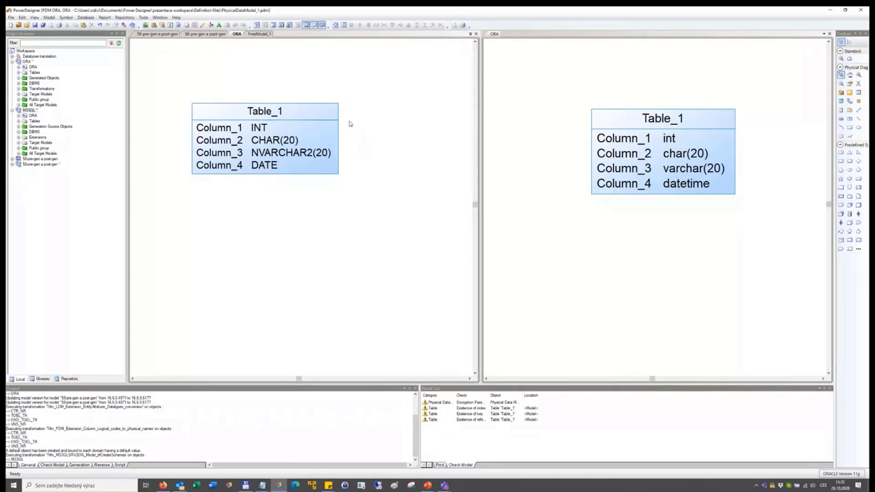
{"action": "scroll", "coordinate": [350, 123], "scroll_direction": "down", "scroll_amount": 2}
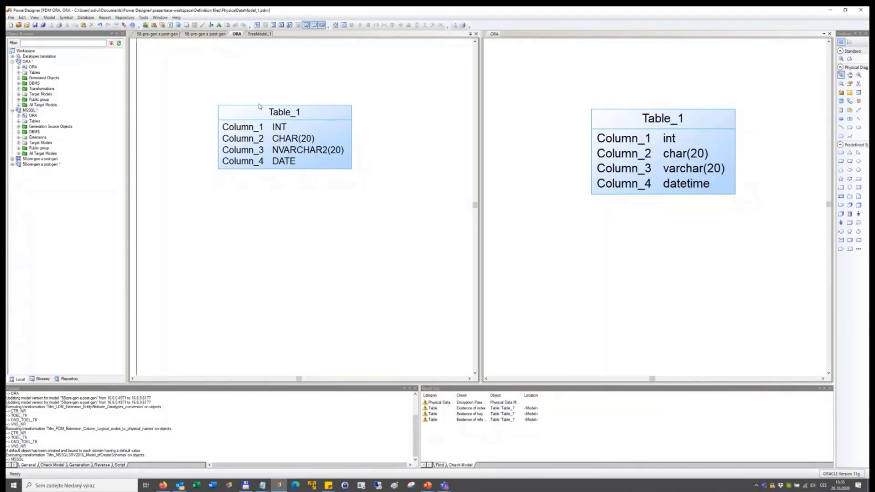
{"action": "left_click", "coordinate": [269, 117]}
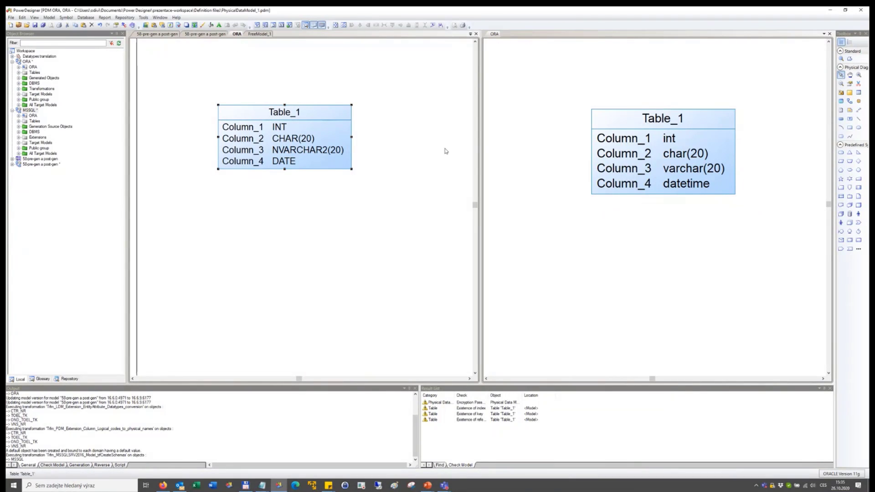
{"action": "left_click", "coordinate": [542, 102]}
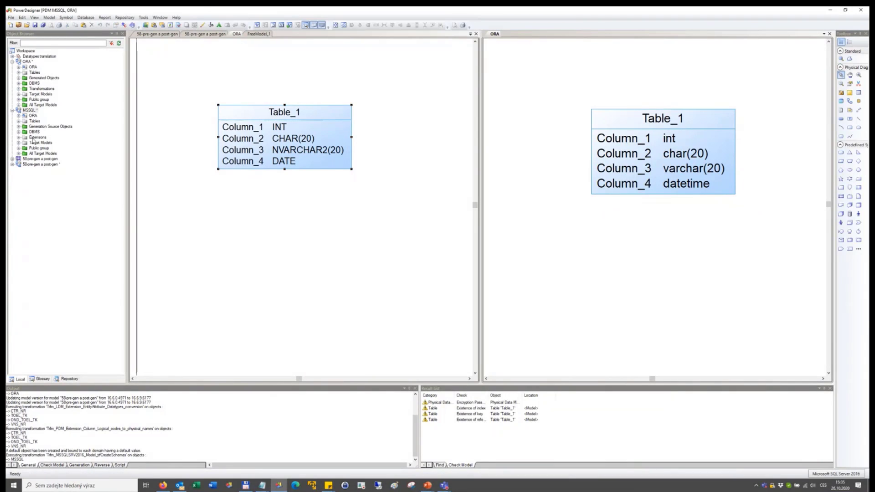
Step: Rename the diagram of the MSSQL model as MSSQL
{"action": "left_click", "coordinate": [32, 116]}
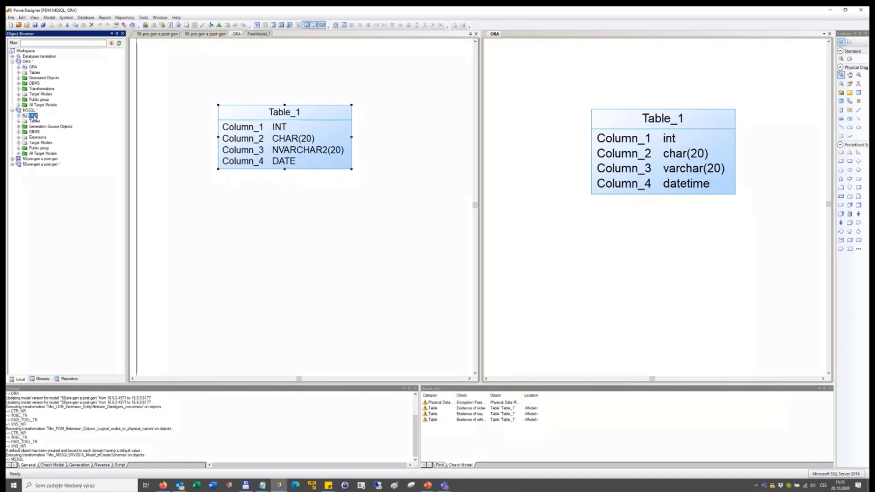
{"action": "left_click", "coordinate": [33, 116]}
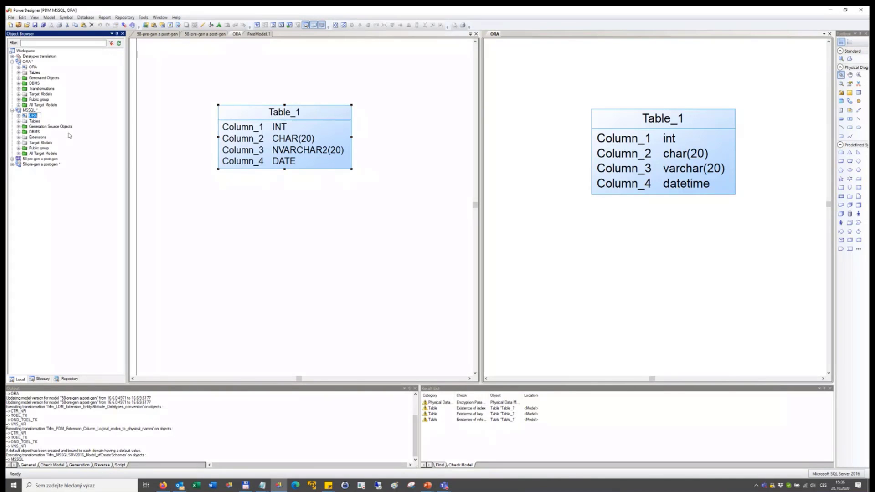
{"action": "type", "text": "MSSQL"}
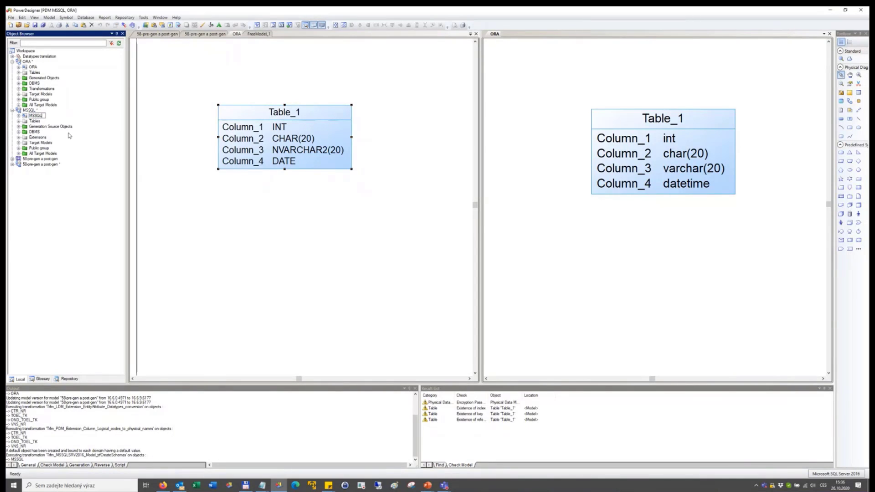
{"action": "key", "text": "Return"}
Step: Compare the data type of Column_3 in the Oracle table with its counterpart in the SQL Server table
{"action": "left_click", "coordinate": [306, 154]}
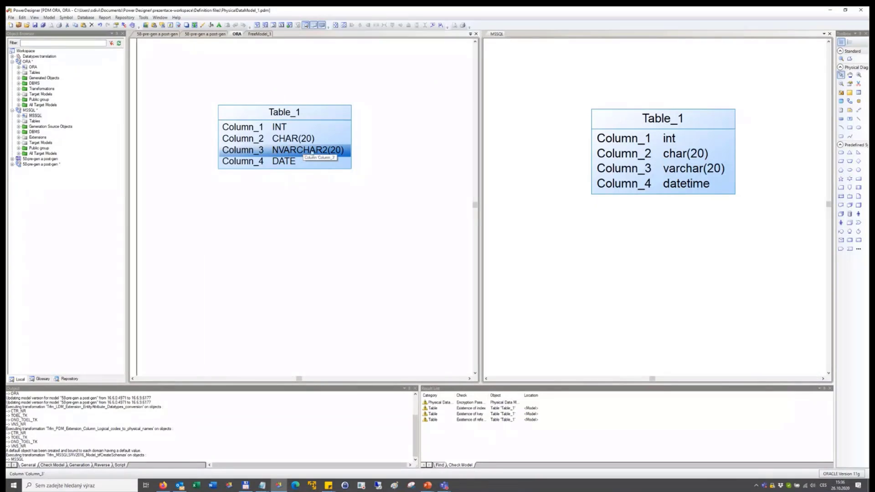
{"action": "left_click", "coordinate": [676, 171]}
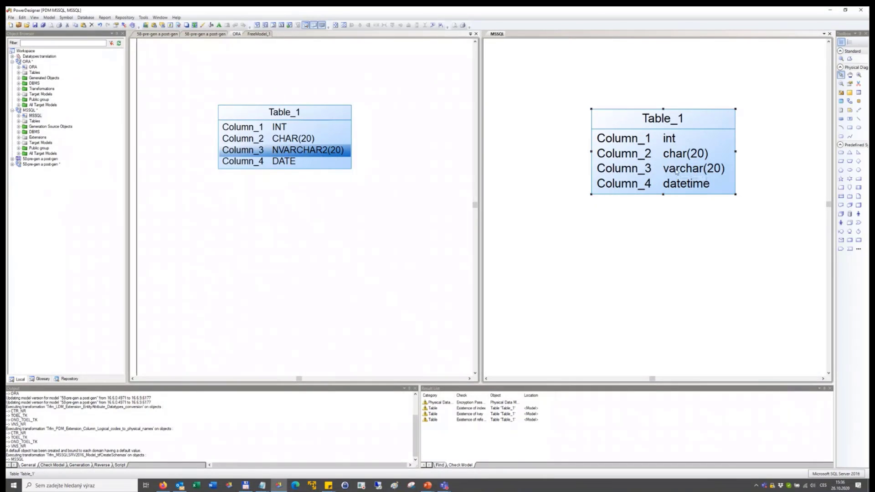
{"action": "left_click", "coordinate": [702, 172]}
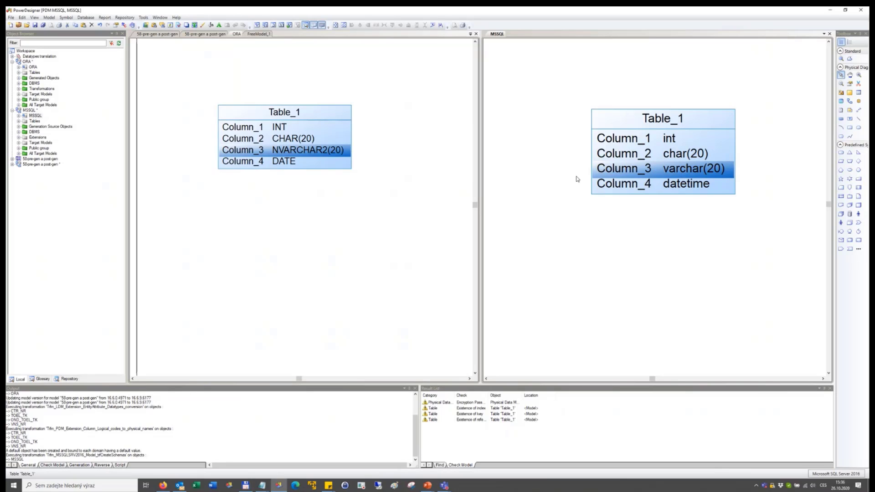
{"action": "scroll", "coordinate": [633, 156], "scroll_direction": "right", "scroll_amount": 4}
{"action": "scroll", "coordinate": [625, 157], "scroll_direction": "down", "scroll_amount": 1}
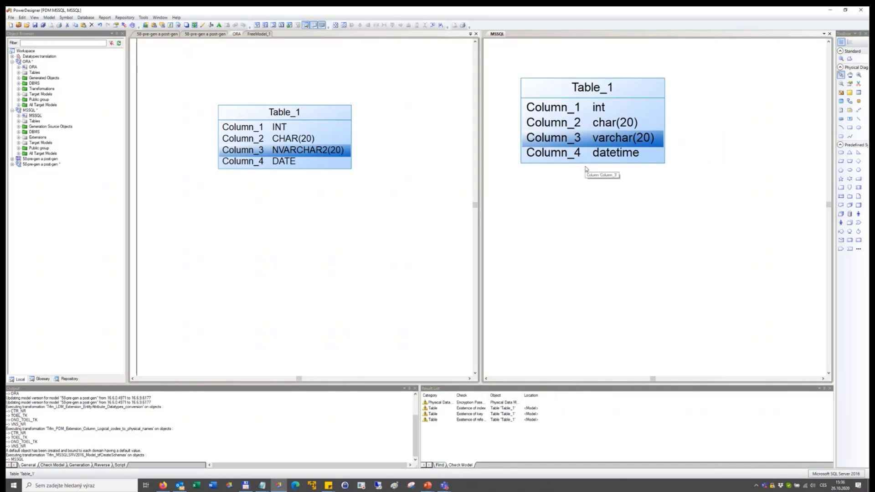
{"action": "left_click", "coordinate": [271, 117]}
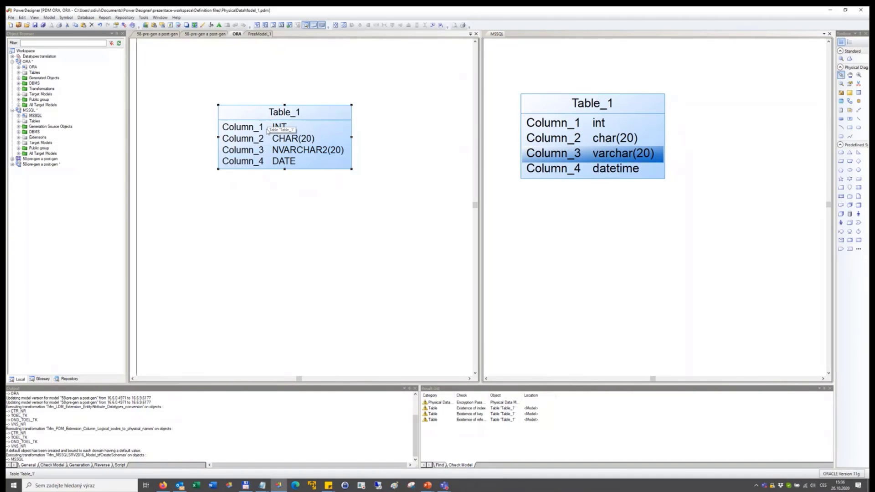
{"action": "left_click", "coordinate": [167, 62]}
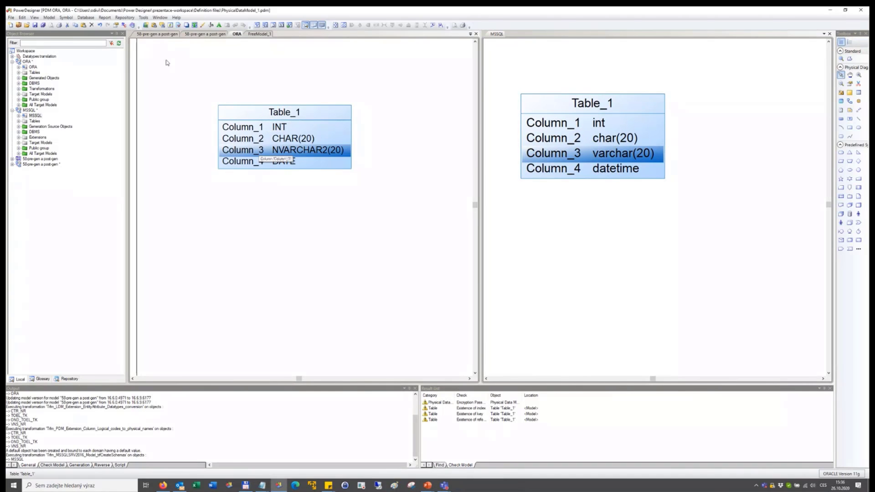
Step: Open the Oracle model's current DBMS definition in a narrowed window placed below the Oracle table
{"action": "left_click", "coordinate": [86, 18]}
{"action": "left_click", "coordinate": [96, 38]}
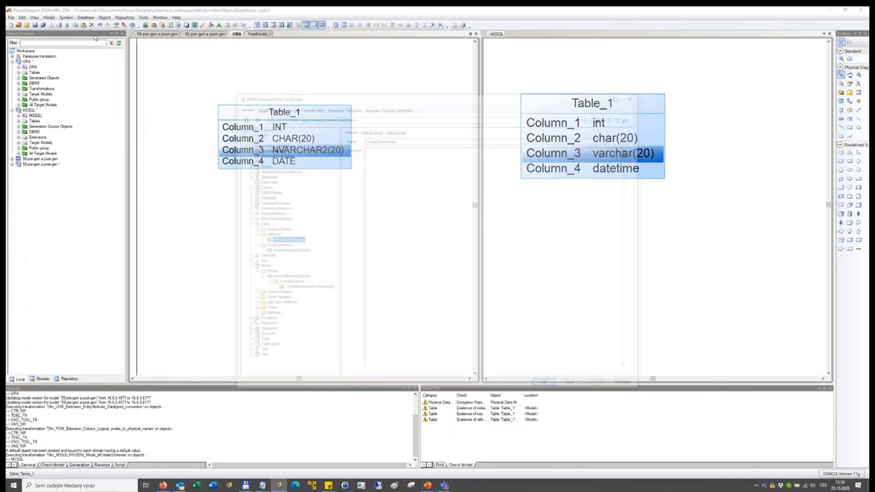
{"action": "left_click_drag", "start_coordinate": [407, 102], "coordinate": [187, 130]}
{"action": "left_click_drag", "start_coordinate": [430, 155], "coordinate": [279, 155]}
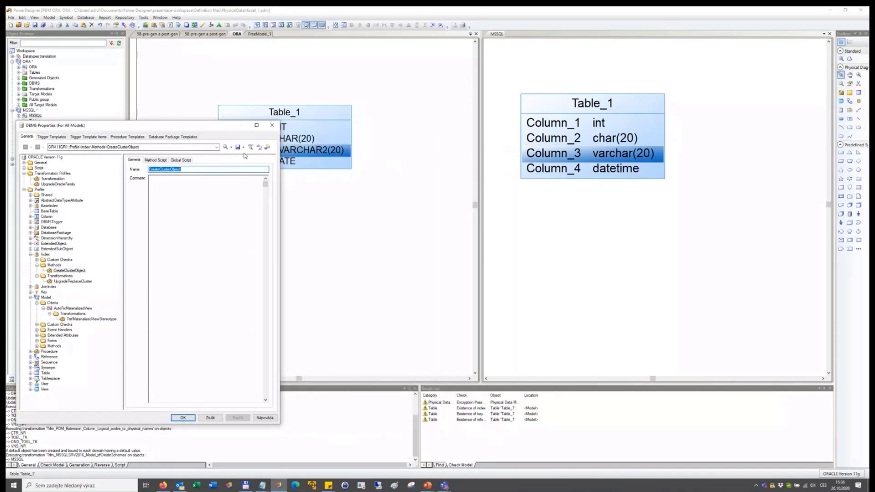
{"action": "left_click_drag", "start_coordinate": [205, 125], "coordinate": [205, 155]}
Step: Open the MSSQL model's current DBMS definition and place it beside the Oracle definition
{"action": "left_click", "coordinate": [626, 113]}
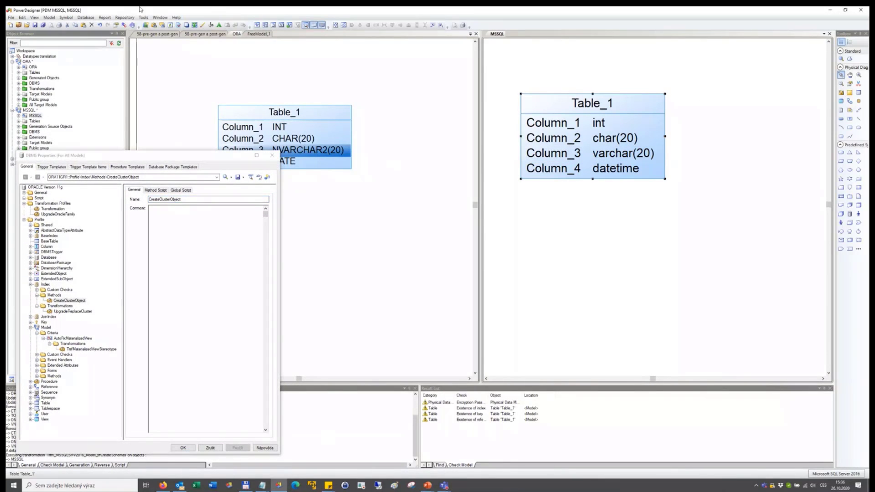
{"action": "left_click", "coordinate": [85, 17]}
{"action": "left_click", "coordinate": [97, 36]}
{"action": "left_click_drag", "start_coordinate": [448, 97], "coordinate": [713, 158]}
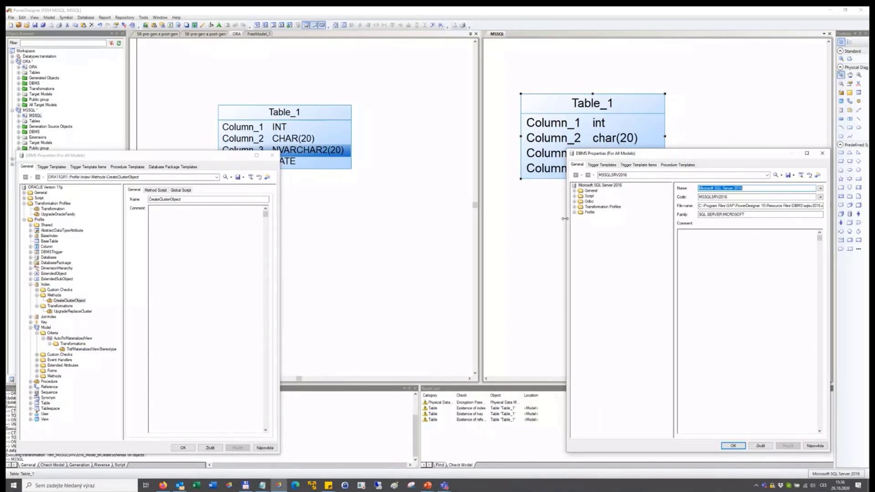
Step: Expand the Script DataType entries in both the SQL Server and Oracle DBMS definitions, collapsing the Oracle Profile and Transformation Profiles categories
{"action": "left_click", "coordinate": [574, 196]}
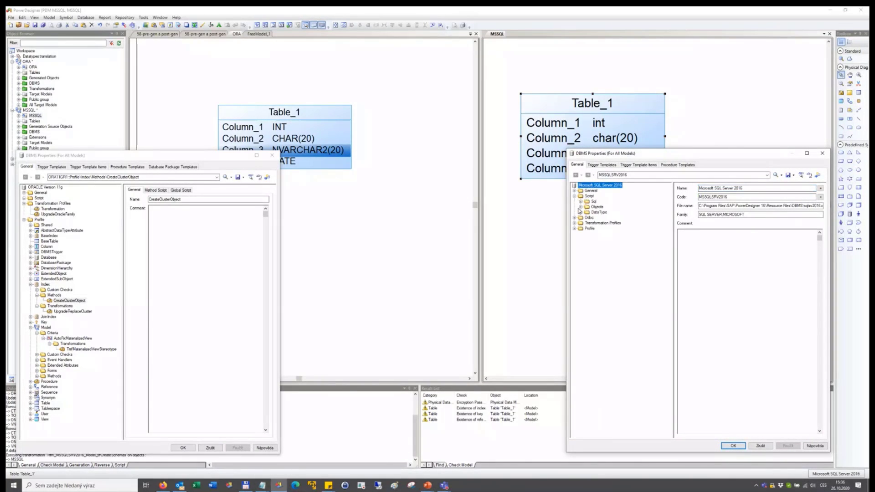
{"action": "left_click", "coordinate": [581, 212]}
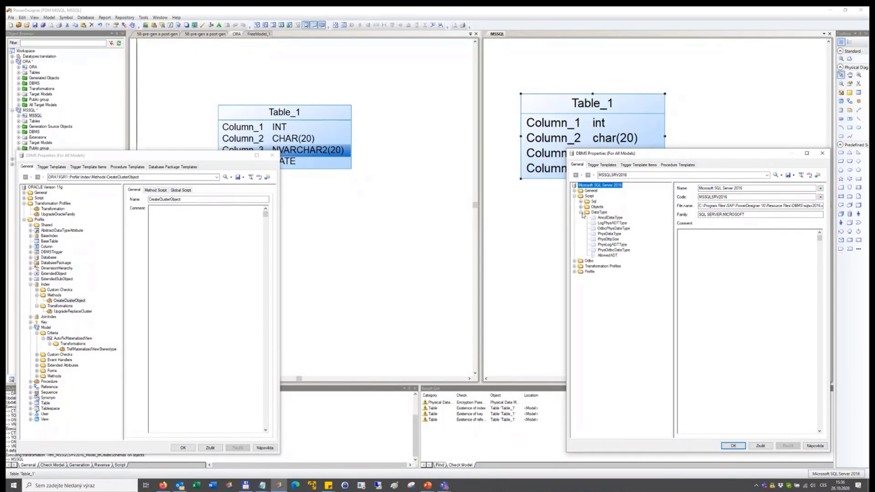
{"action": "left_click", "coordinate": [24, 220]}
{"action": "left_click", "coordinate": [24, 203]}
{"action": "left_click", "coordinate": [24, 197]}
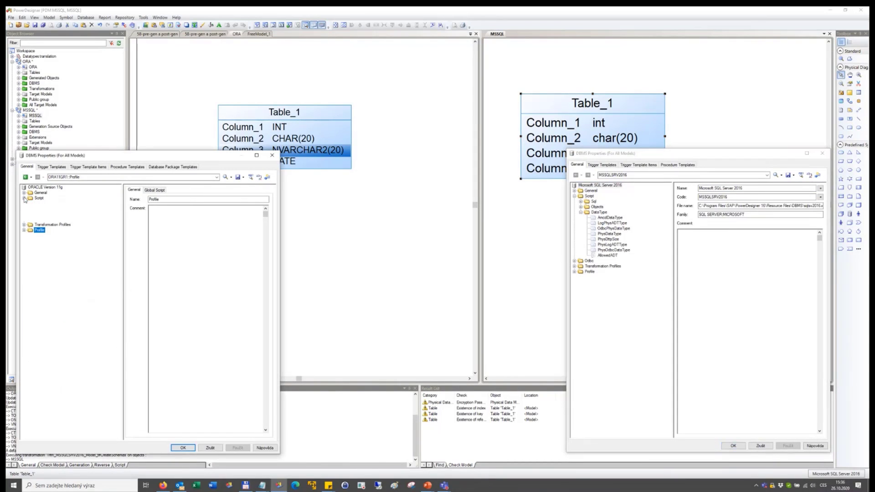
{"action": "left_click", "coordinate": [30, 209]}
{"action": "left_click", "coordinate": [31, 200]}
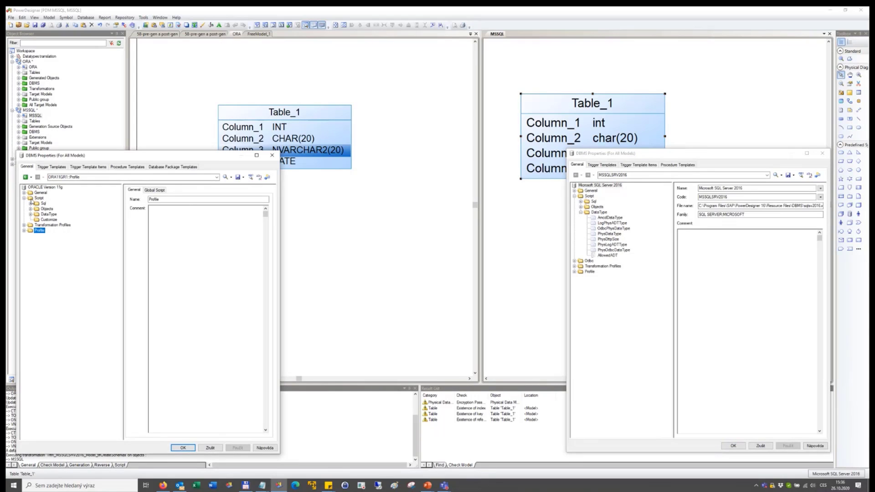
{"action": "left_click", "coordinate": [30, 214]}
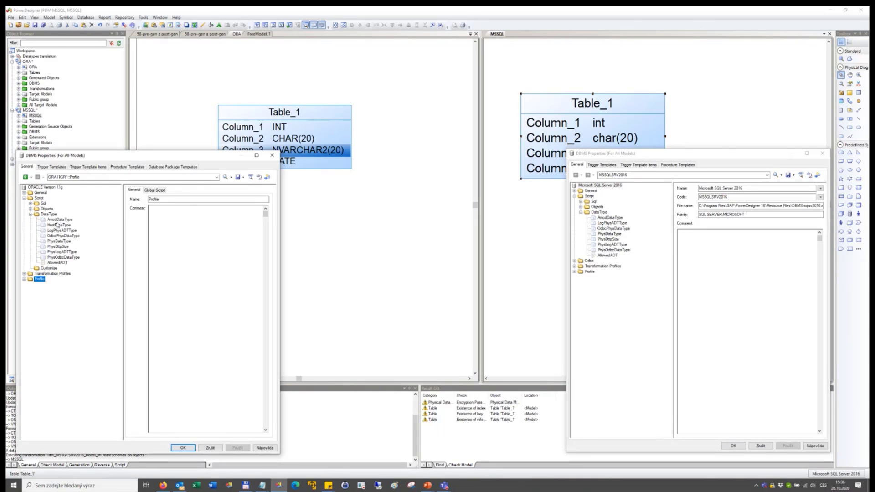
Step: Display Oracle's PhysDataType translation table next to SQL Server's AmcdDataType table to compare the data type mappings
{"action": "left_click", "coordinate": [56, 220]}
{"action": "left_click", "coordinate": [59, 241]}
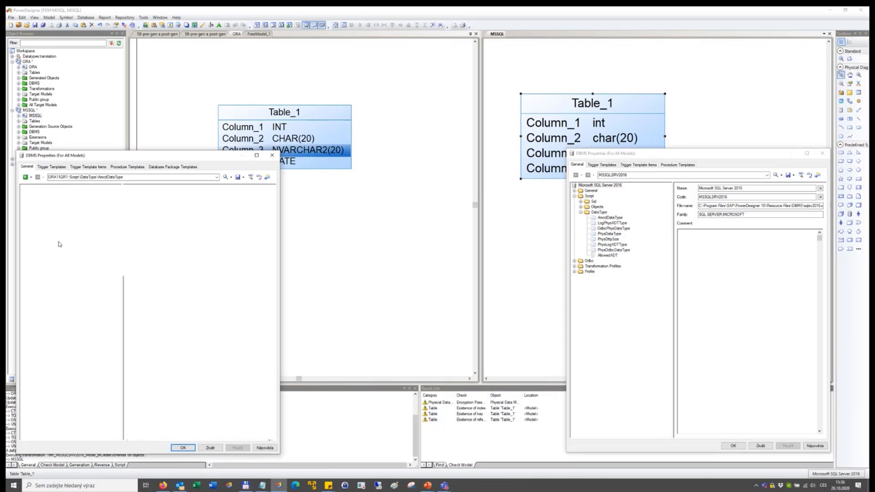
{"action": "left_click", "coordinate": [613, 218]}
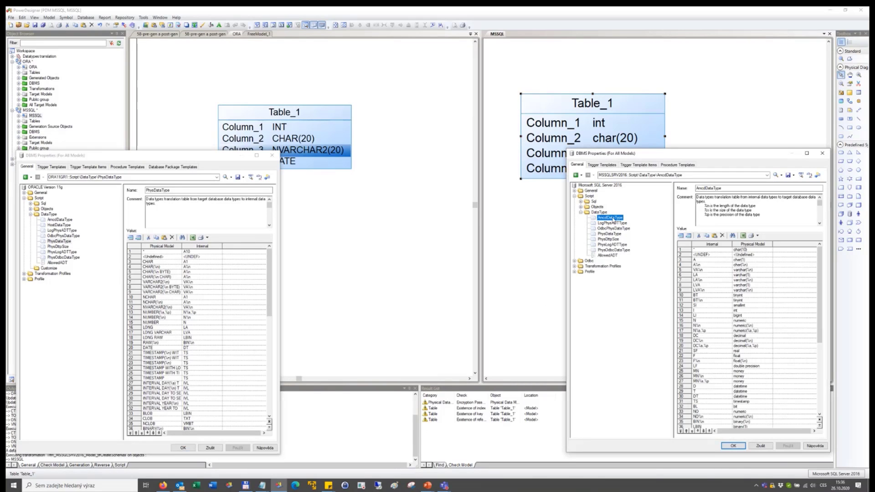
{"action": "left_click_drag", "start_coordinate": [640, 159], "coordinate": [582, 167]}
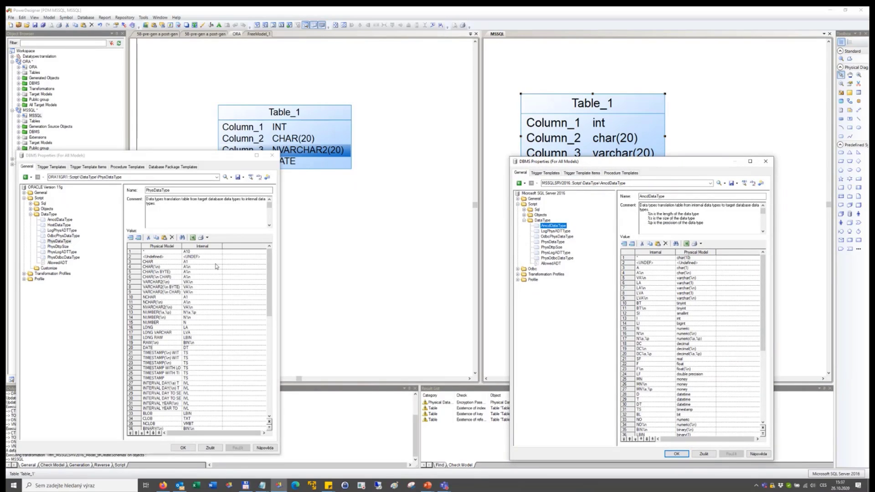
Step: Find the NVARCHAR2(%n) row in Oracle's PhysDataType table and check the internal data type it maps to
{"action": "left_click_drag", "start_coordinate": [270, 276], "coordinate": [275, 325]}
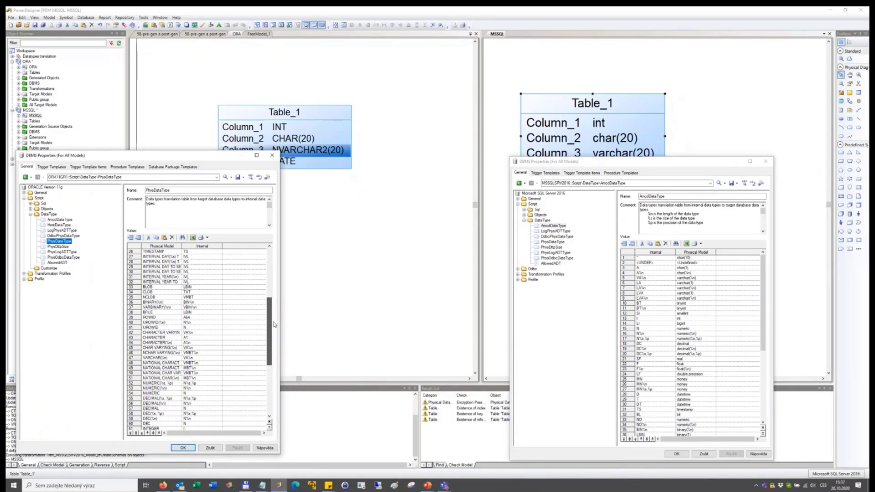
{"action": "left_click_drag", "start_coordinate": [274, 324], "coordinate": [271, 292]}
{"action": "left_click", "coordinate": [131, 271]}
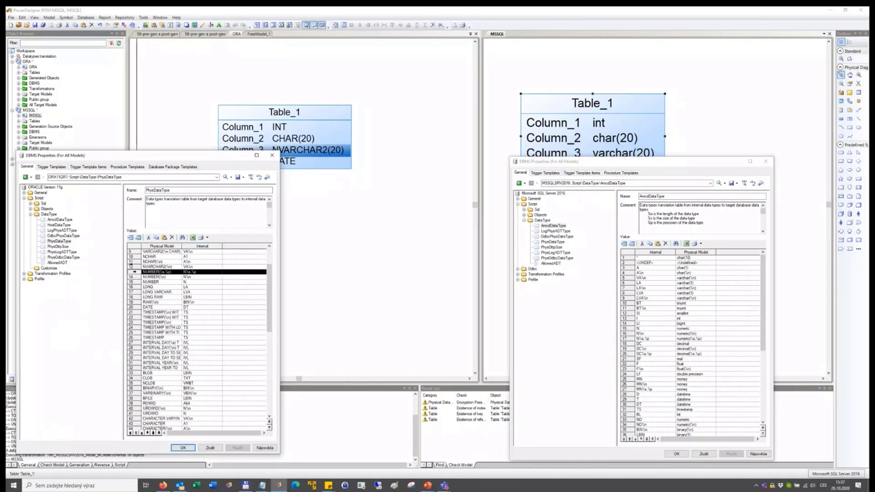
{"action": "left_click", "coordinate": [131, 267]}
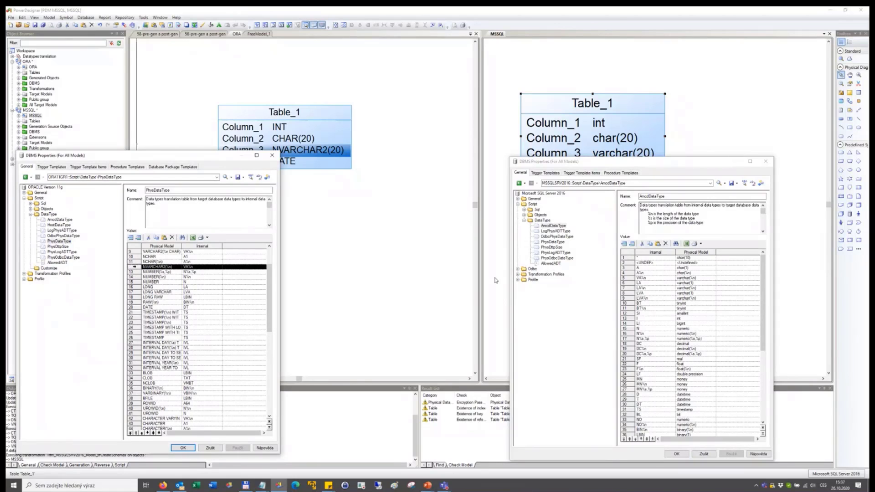
{"action": "left_click", "coordinate": [209, 267]}
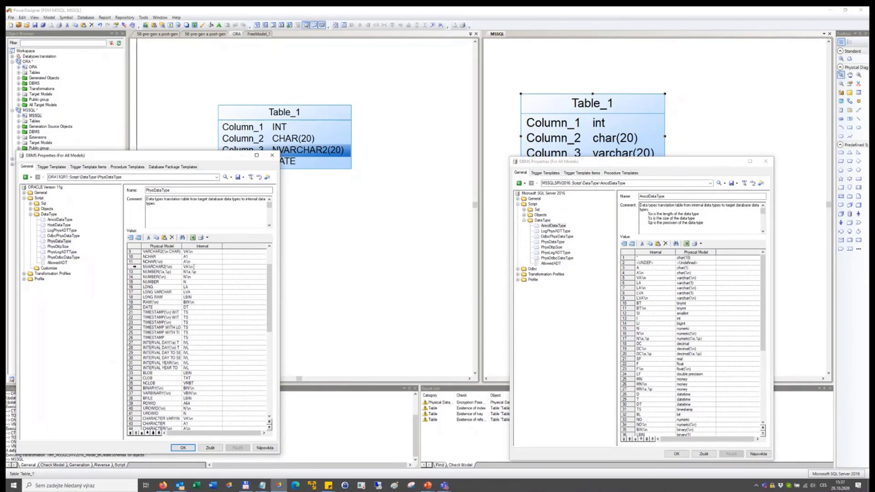
{"action": "double_click", "coordinate": [198, 268]}
{"action": "left_click", "coordinate": [197, 267]}
Step: Check which physical type SQL Server's AmcdDataType table assigns to internal type VA%n, keeping both definition windows side by side
{"action": "left_click", "coordinate": [643, 278]}
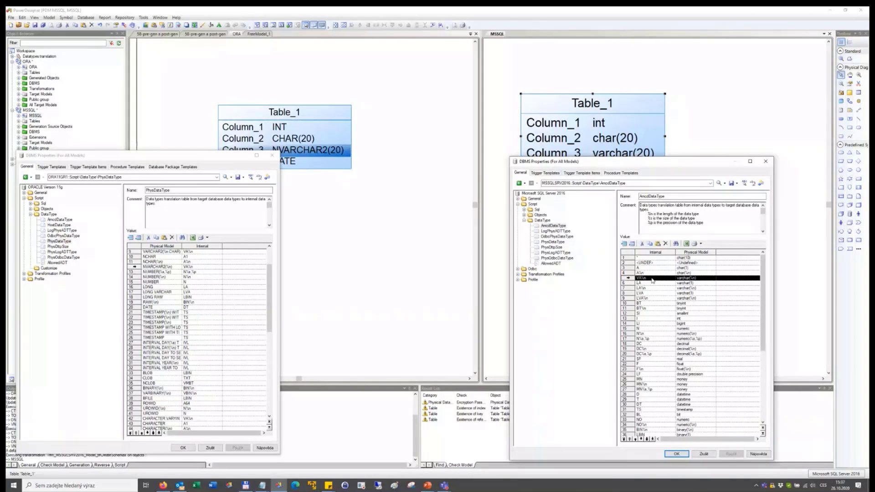
{"action": "left_click", "coordinate": [649, 279]}
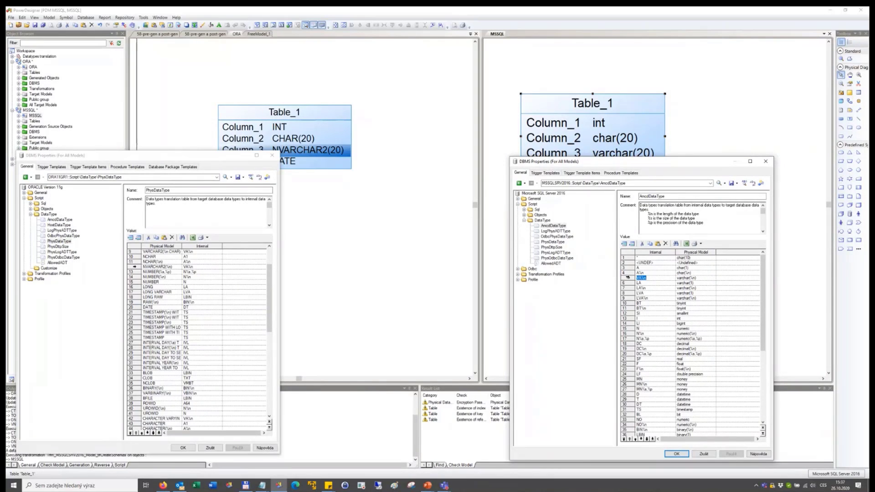
{"action": "left_click", "coordinate": [702, 277]}
{"action": "left_click_drag", "start_coordinate": [651, 164], "coordinate": [693, 153]}
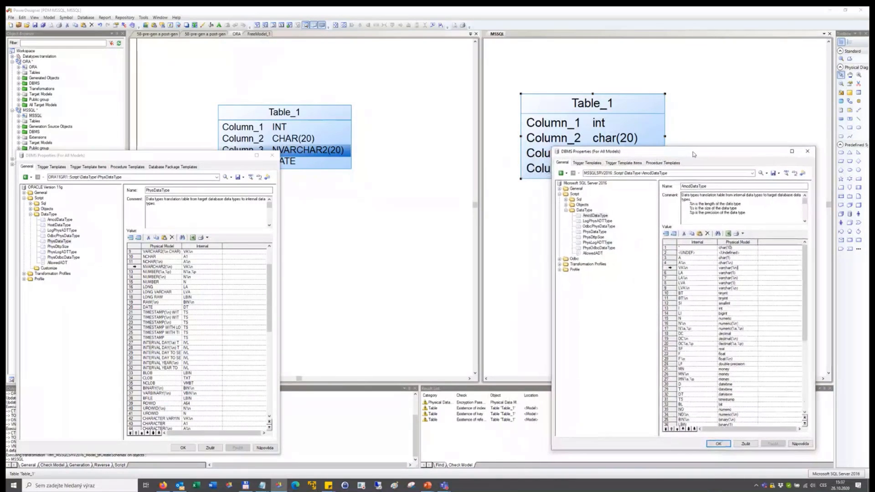
{"action": "left_click_drag", "start_coordinate": [269, 272], "coordinate": [273, 257]}
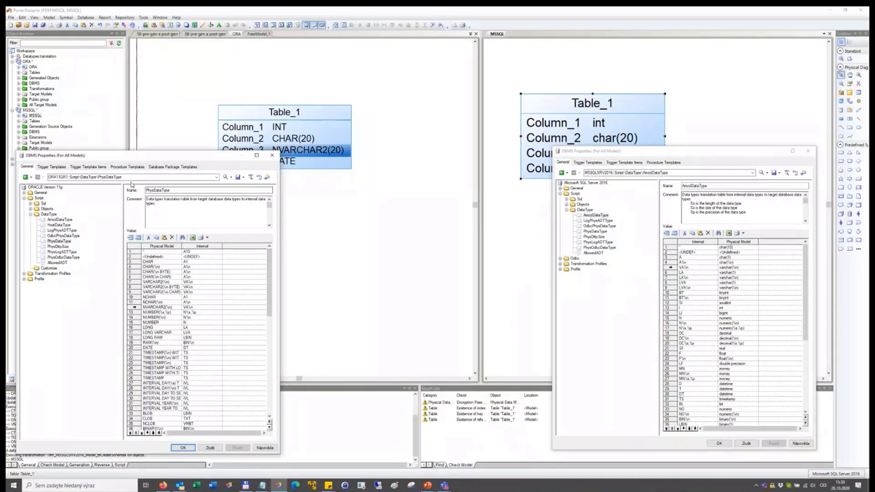
{"action": "mouse_move", "coordinate": [141, 159]}
{"action": "left_mouse_down"}
{"action": "mouse_move", "coordinate": [153, 169]}
{"action": "mouse_move", "coordinate": [144, 159]}
{"action": "left_mouse_up"}
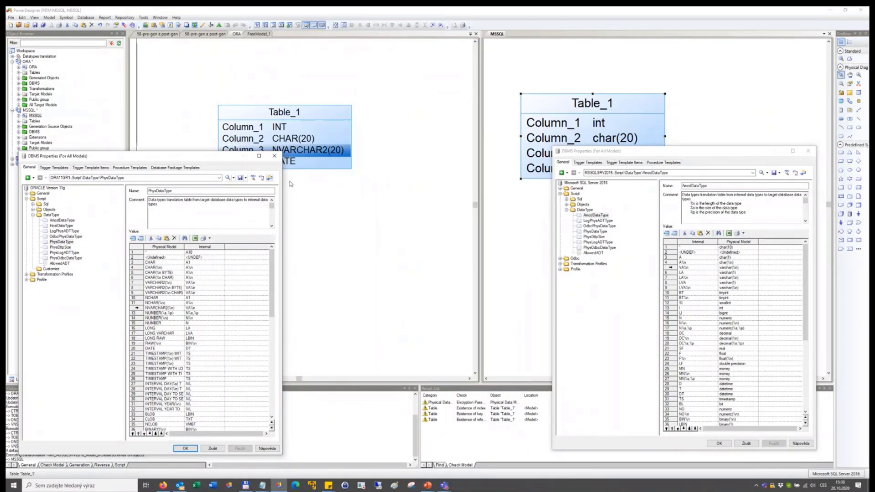
{"action": "left_click_drag", "start_coordinate": [620, 154], "coordinate": [624, 163]}
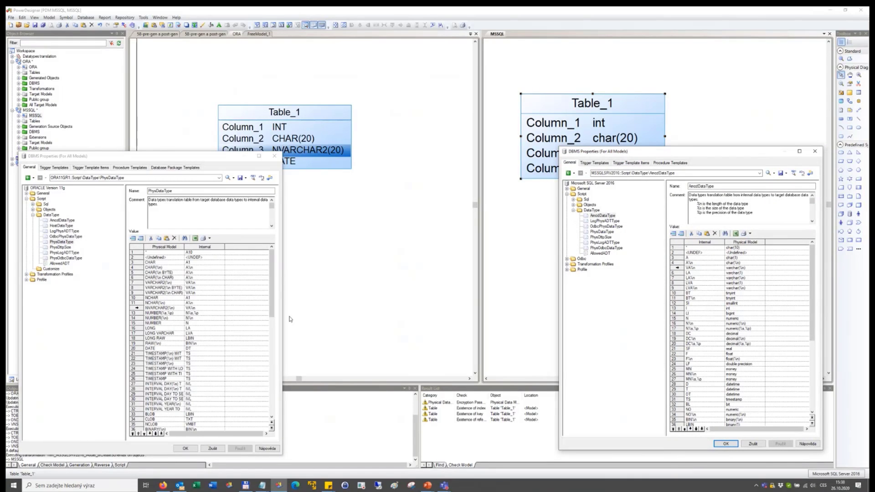
Step: Select Oracle's NVARCHAR2(%n) mapping and locate the internal type VMBT%n for nvarchar(%n) in SQL Server's AmcdDataType table
{"action": "left_click", "coordinate": [275, 282]}
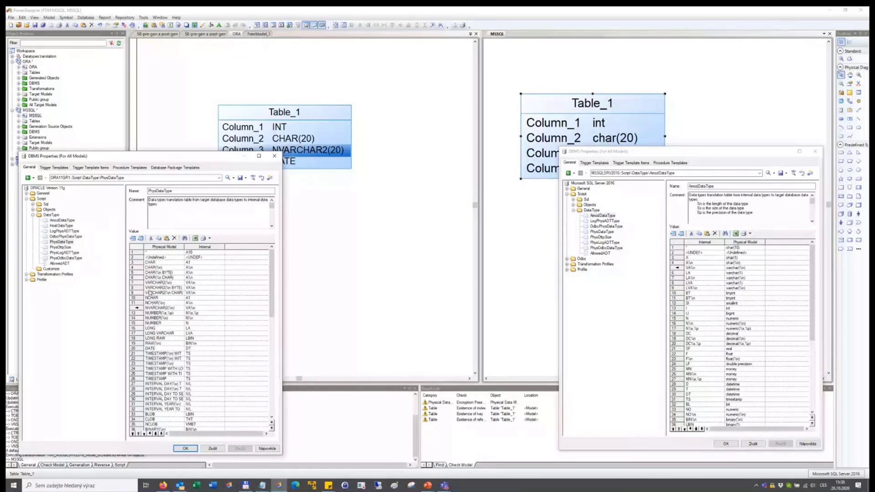
{"action": "left_click", "coordinate": [137, 308]}
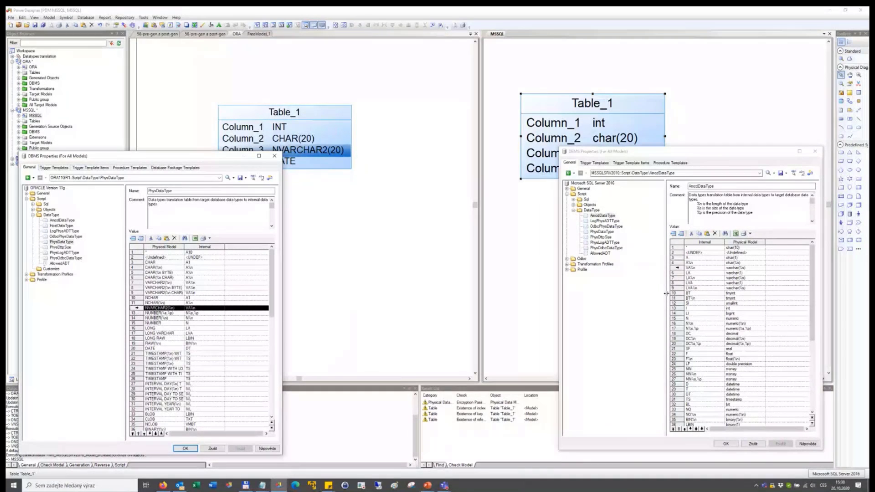
{"action": "left_click", "coordinate": [811, 280]}
{"action": "left_click_drag", "start_coordinate": [811, 279], "coordinate": [813, 349]}
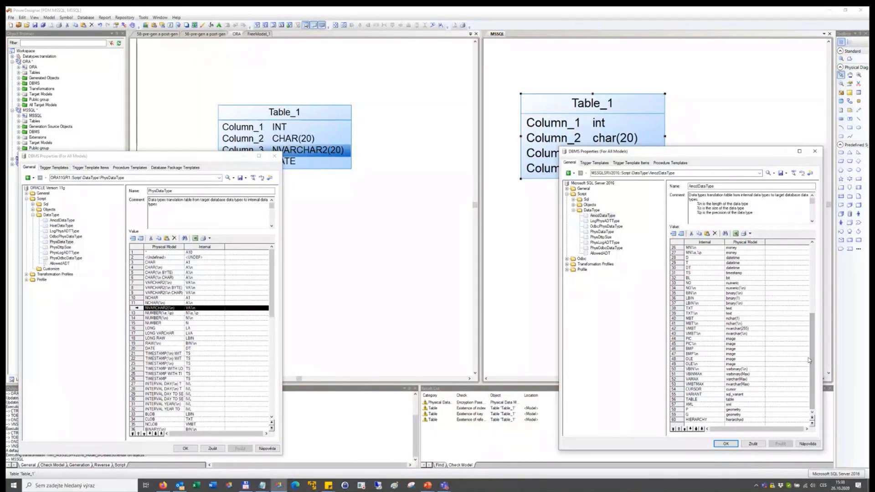
{"action": "left_click", "coordinate": [734, 334]}
{"action": "left_click", "coordinate": [742, 333]}
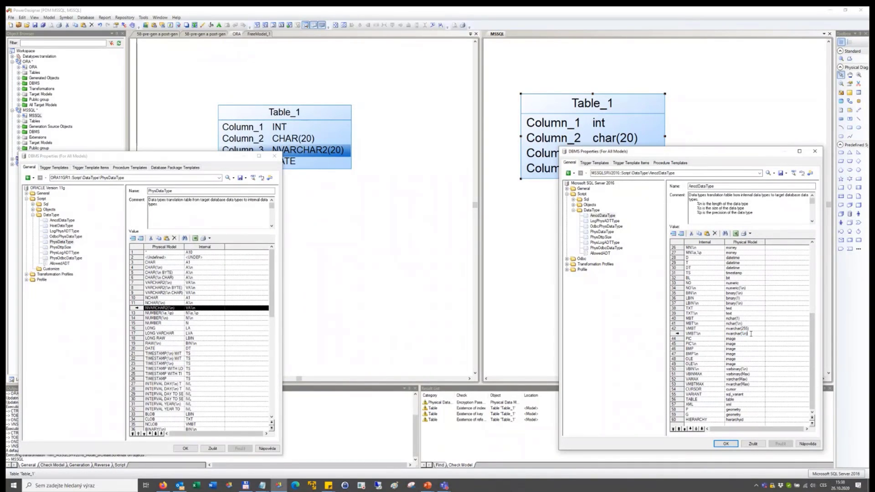
{"action": "left_click", "coordinate": [713, 334]}
Step: Set the internal type of NVARCHAR2(%n) to VMBT%n in Oracle's PhysDataType table and apply the change
{"action": "left_click", "coordinate": [191, 308]}
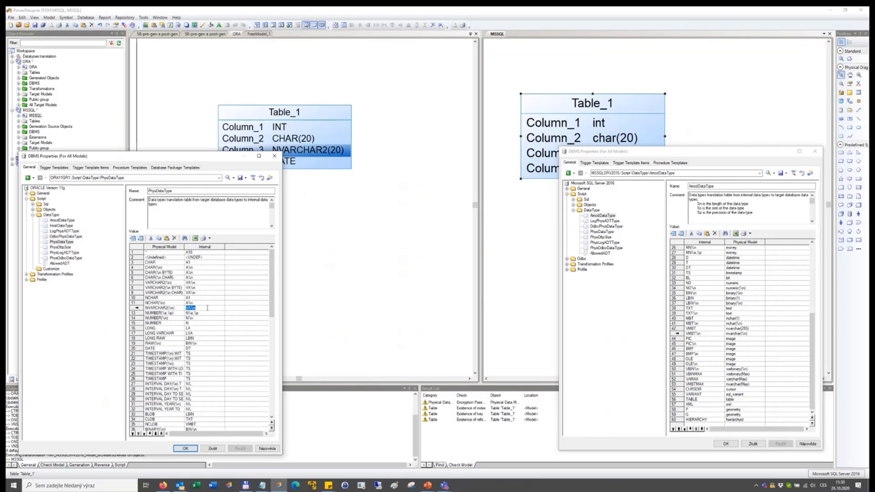
{"action": "type", "text": "VMBT%n"}
{"action": "left_click", "coordinate": [243, 449]}
Step: Close the SQL Server 2016 and Oracle 11g DBMS definitions, saving the changes to their resource files
{"action": "left_click", "coordinate": [716, 446]}
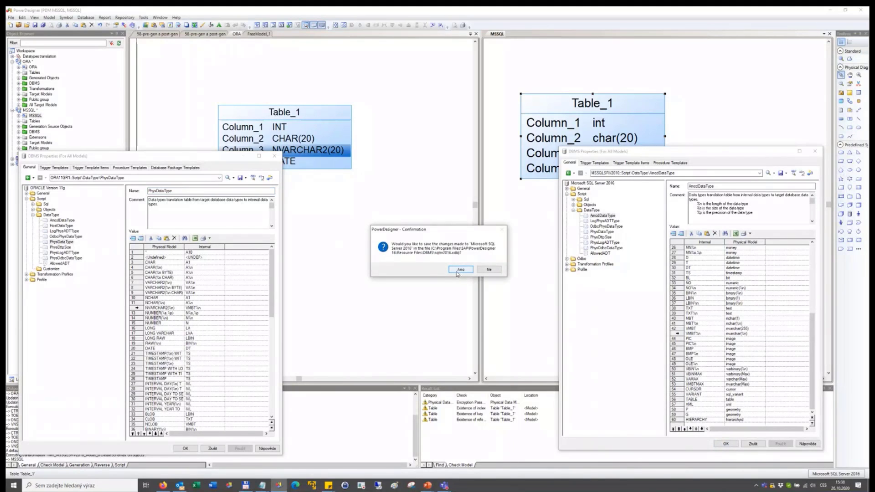
{"action": "left_click", "coordinate": [458, 269]}
{"action": "left_click_drag", "start_coordinate": [181, 159], "coordinate": [182, 159]}
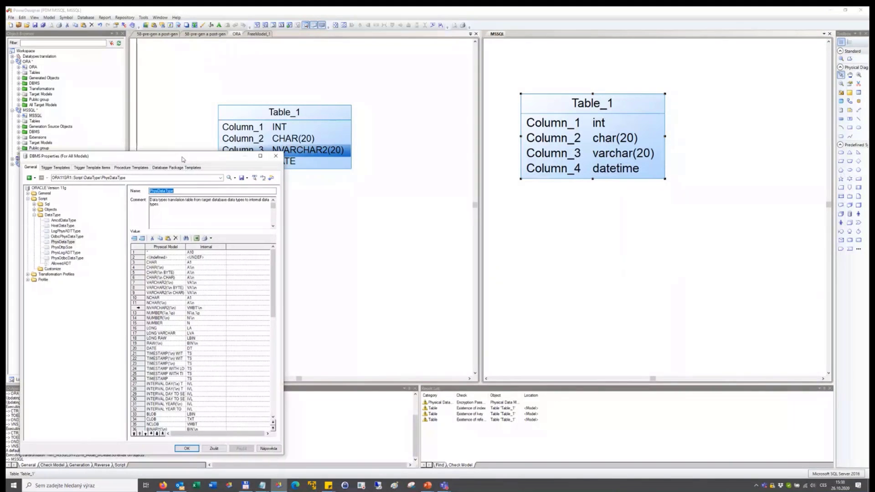
{"action": "left_click", "coordinate": [186, 449]}
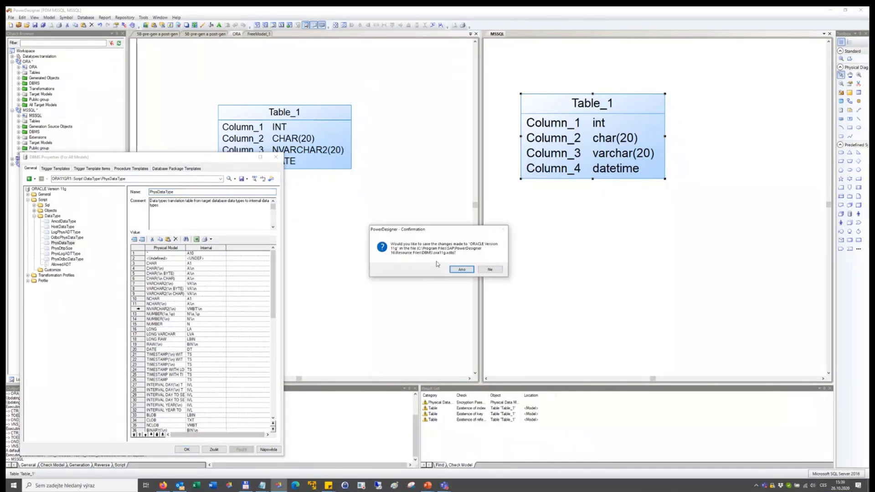
{"action": "left_click", "coordinate": [460, 269]}
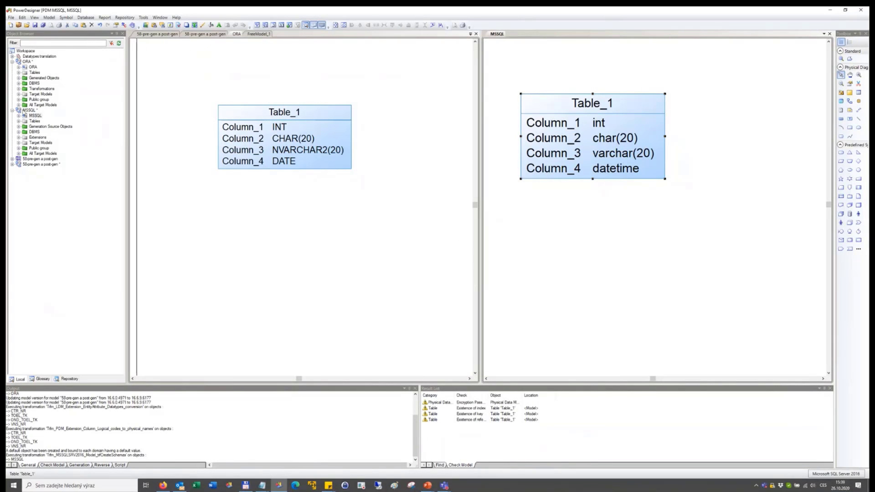
Step: Close the MSSQL diagram so that only the Oracle diagram fills the workspace
{"action": "right_click", "coordinate": [26, 114]}
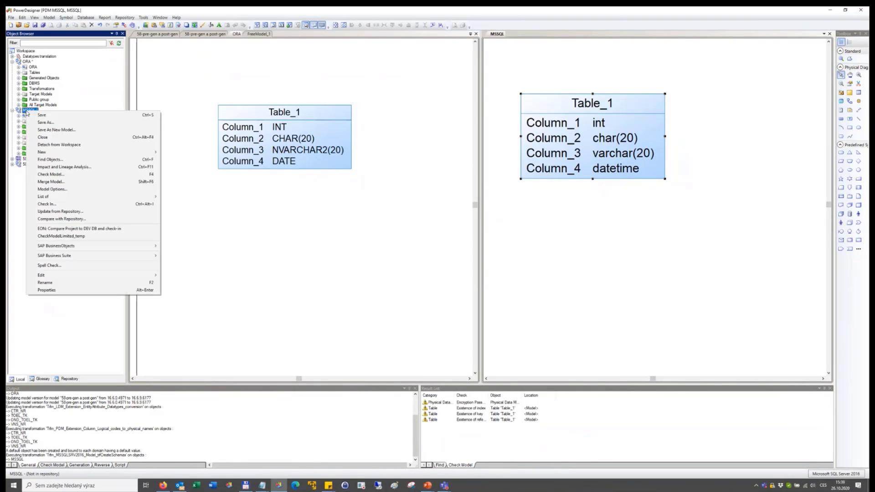
{"action": "left_click", "coordinate": [500, 35]}
{"action": "right_click", "coordinate": [500, 36]}
{"action": "left_click", "coordinate": [529, 63]}
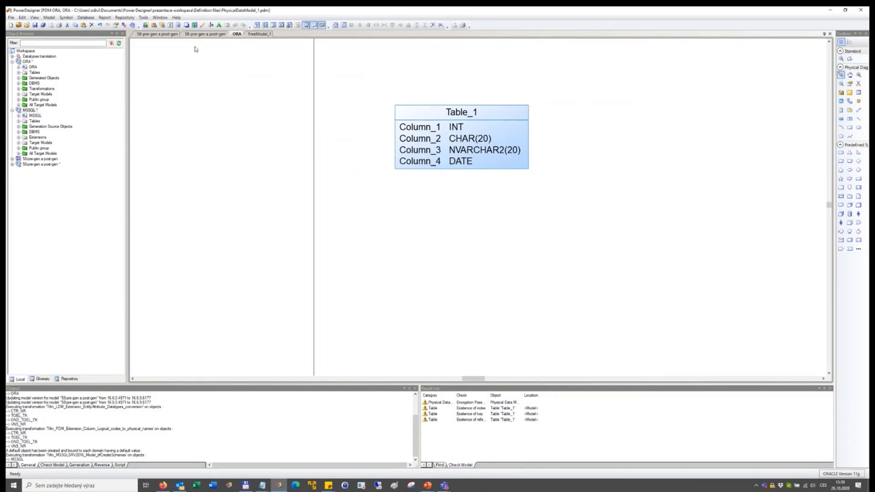
Step: Generate a new Microsoft SQL Server 2016 physical data model named MSSQL_2 from the Oracle model
{"action": "left_click", "coordinate": [143, 17]}
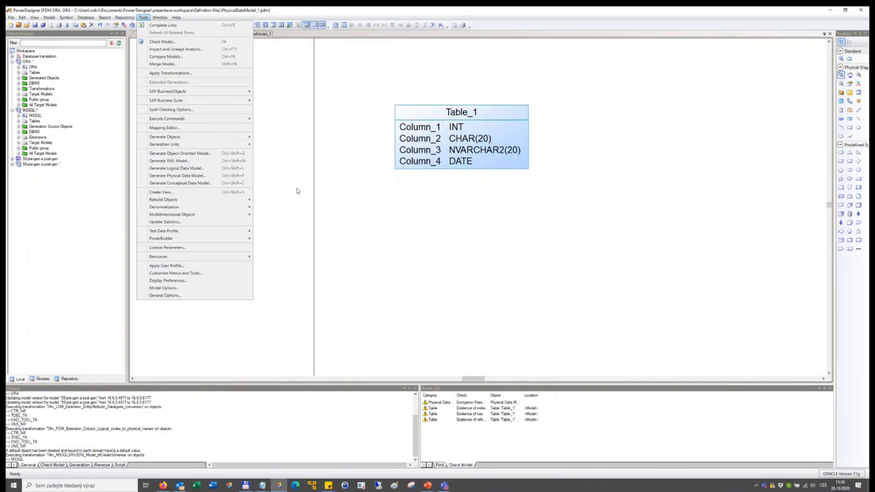
{"action": "left_click", "coordinate": [189, 178]}
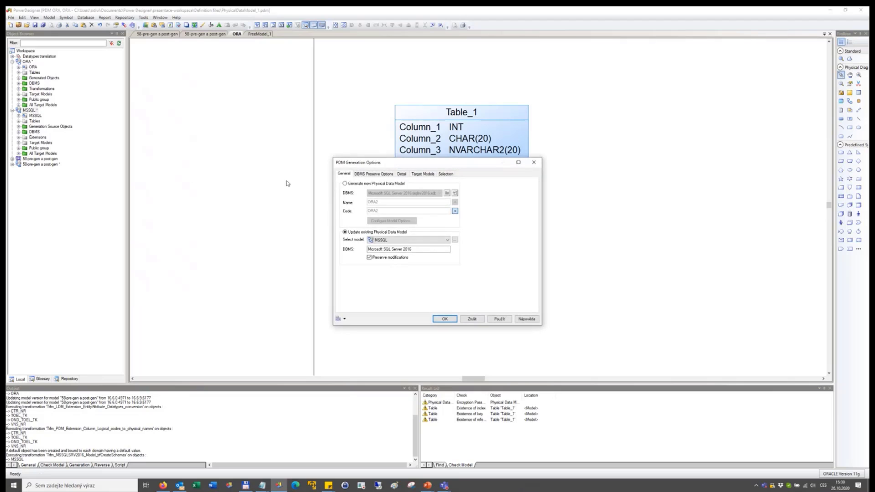
{"action": "left_click", "coordinate": [345, 184]}
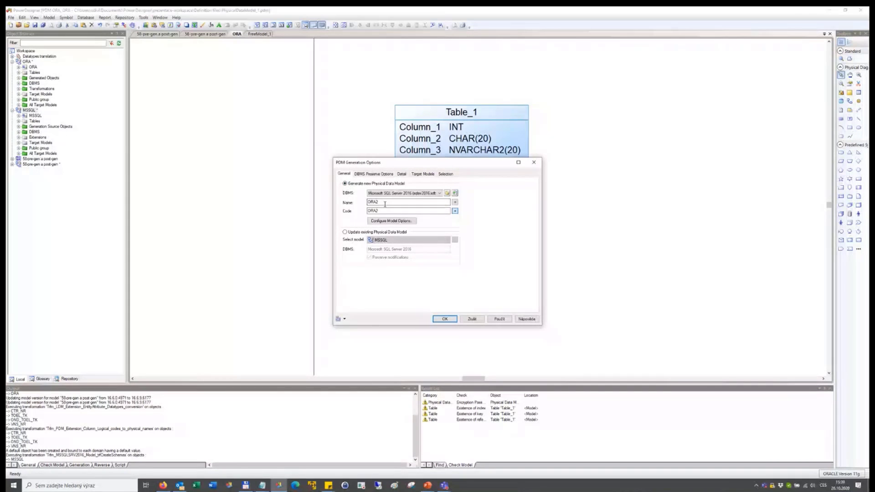
{"action": "left_click_drag", "start_coordinate": [384, 203], "coordinate": [339, 206]}
{"action": "type", "text": "MSSW"}
{"action": "left_click", "coordinate": [445, 319]}
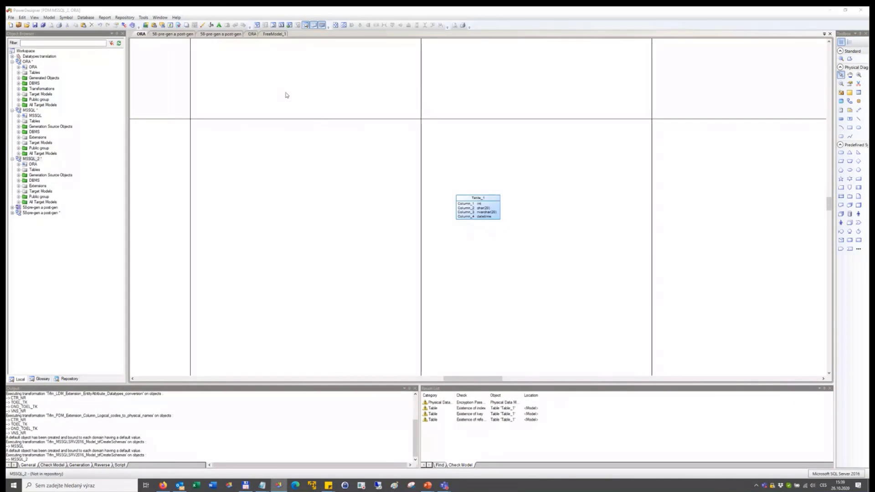
Step: Rename the ORA diagram in the MSSQL_2 model as MSSQL
{"action": "left_click", "coordinate": [33, 164]}
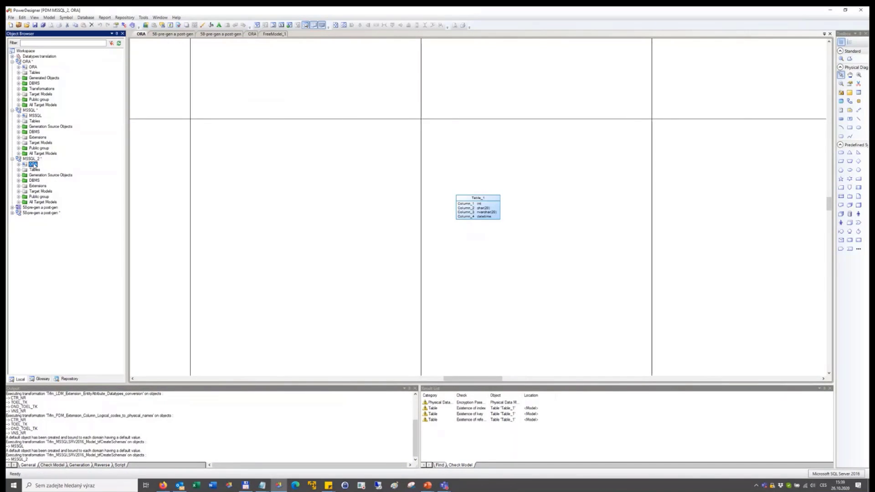
{"action": "left_click", "coordinate": [34, 164]}
{"action": "type", "text": "MSSQL"}
{"action": "key", "text": "Return"}
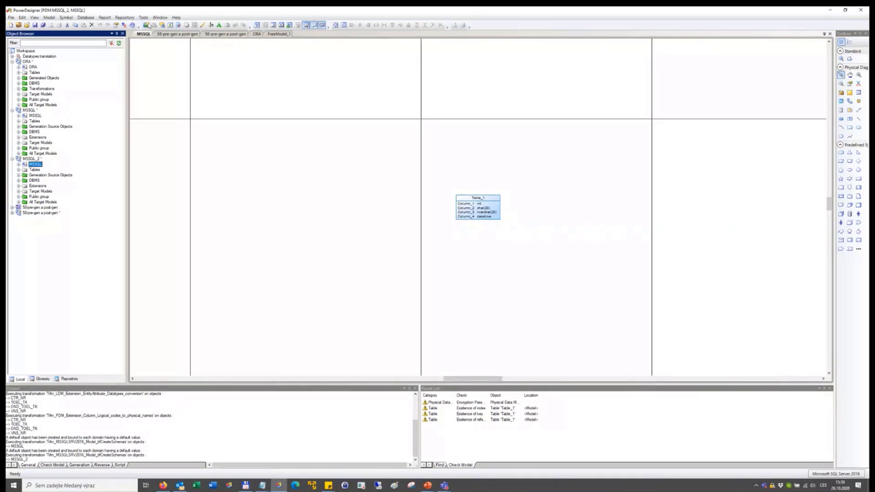
Step: Place the new MSSQL diagram beside the Oracle diagram and compare the data types of Column_3 in both tables
{"action": "double_click", "coordinate": [144, 35]}
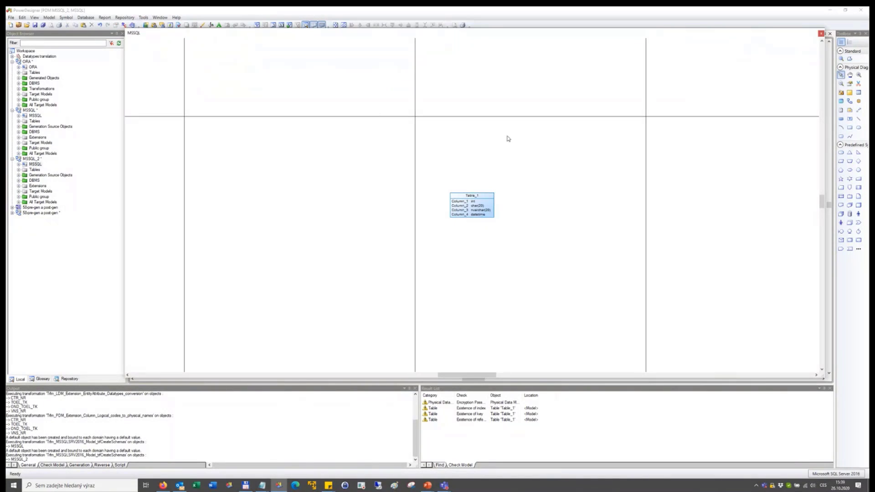
{"action": "left_click_drag", "start_coordinate": [211, 35], "coordinate": [492, 208]}
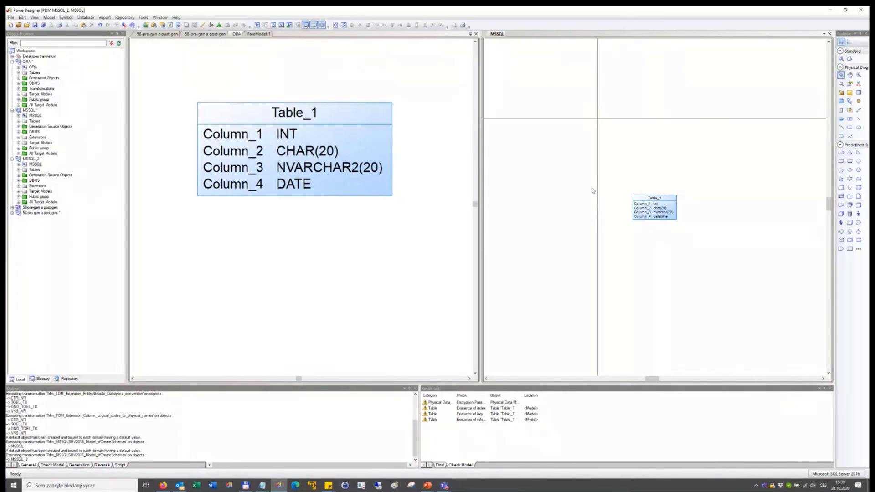
{"action": "scroll", "coordinate": [656, 192], "scroll_direction": "up", "scroll_amount": 5}
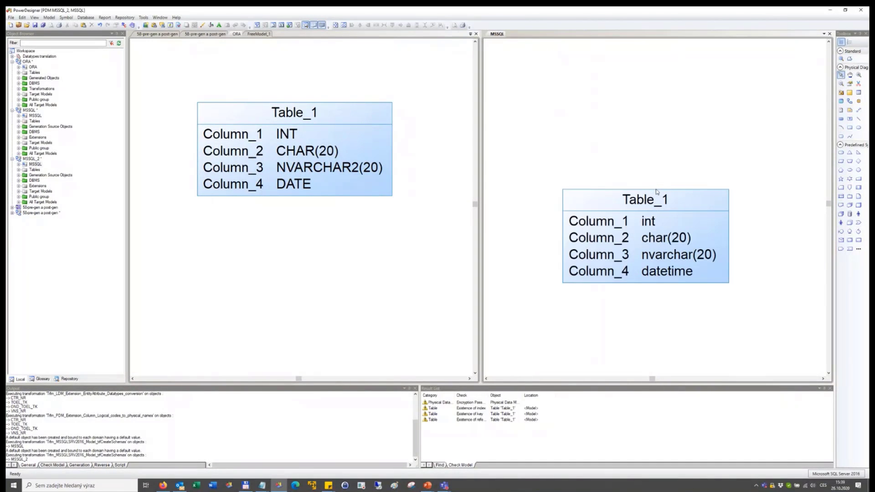
{"action": "left_click", "coordinate": [656, 192]}
{"action": "scroll", "coordinate": [656, 191], "scroll_direction": "down", "scroll_amount": 3}
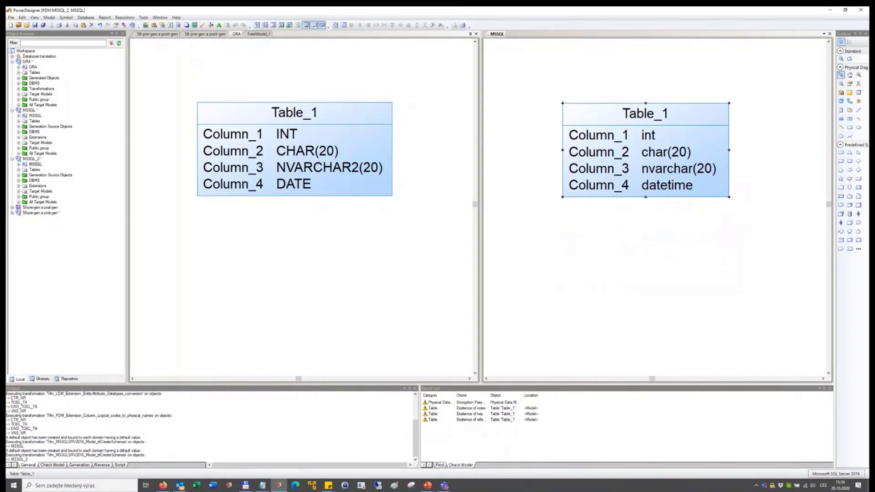
{"action": "left_click", "coordinate": [673, 171]}
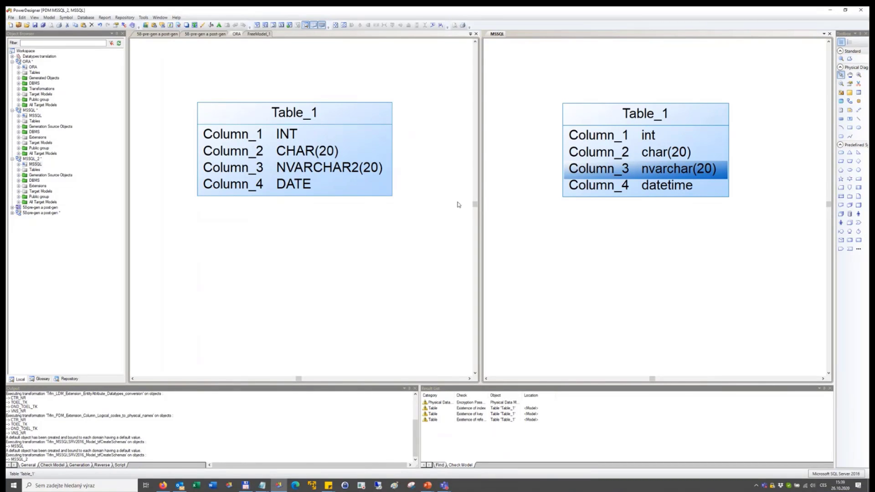
{"action": "left_click", "coordinate": [533, 169]}
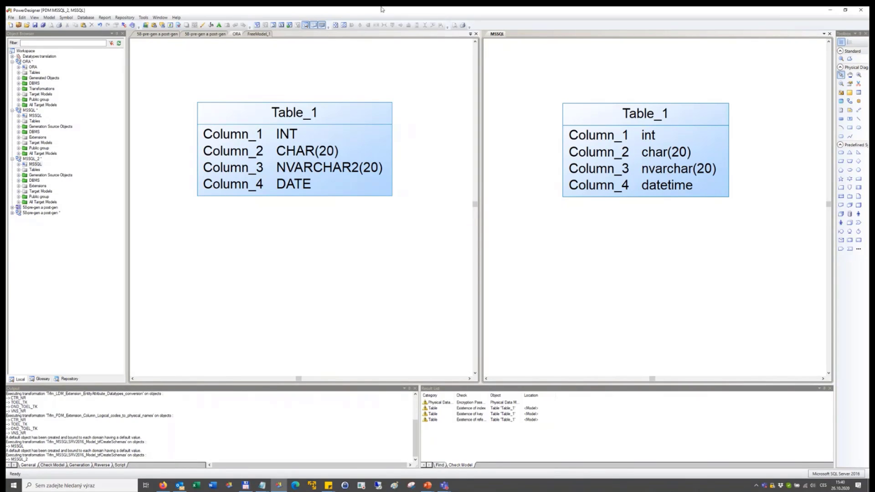
Step: Open the MSSQL_2 model's current DBMS definition for editing
{"action": "left_click", "coordinate": [86, 17]}
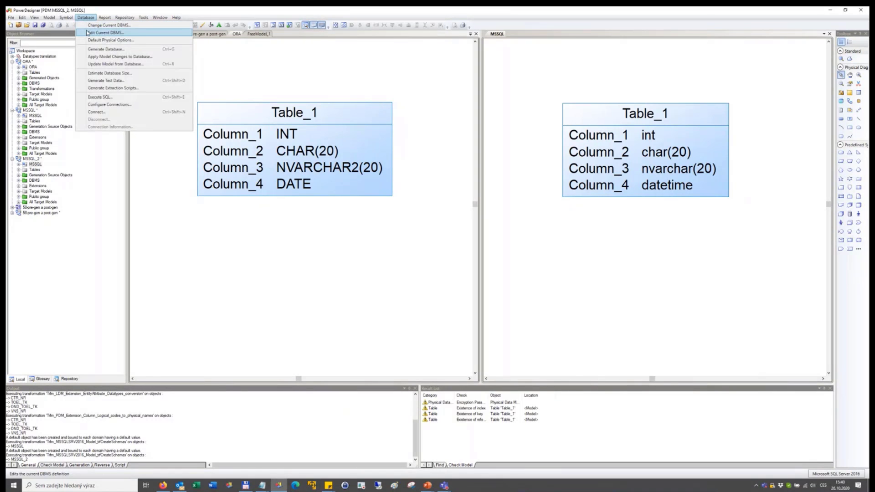
{"action": "left_click", "coordinate": [87, 33]}
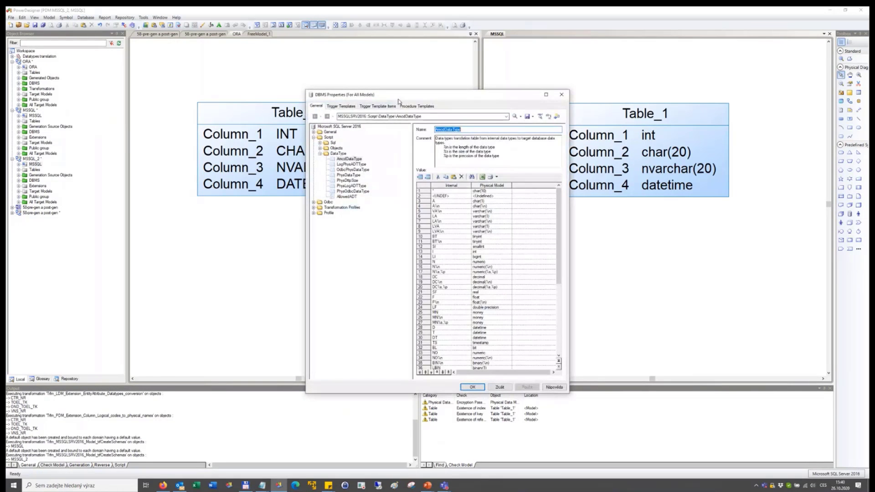
Step: Compare the PhysDataType and AmcdDataType translation tables in the SQL Server definition, then close it without changes
{"action": "left_click_drag", "start_coordinate": [397, 101], "coordinate": [275, 104]}
{"action": "left_click", "coordinate": [225, 177]}
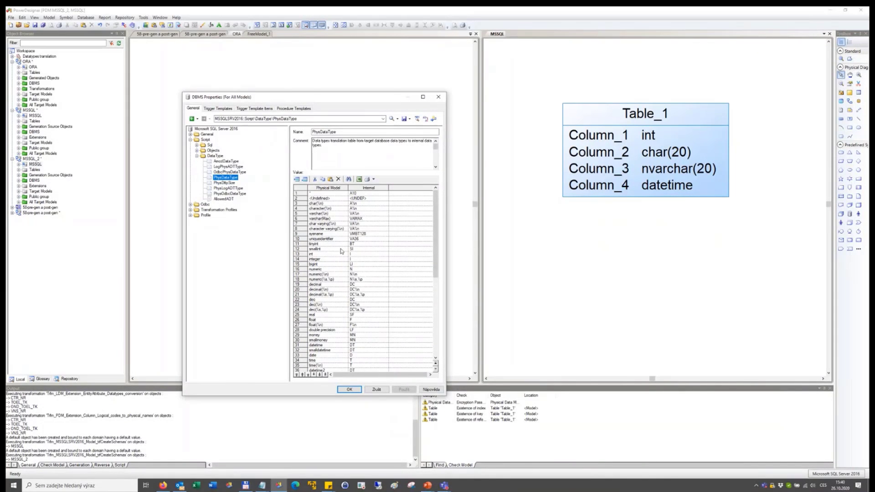
{"action": "left_click", "coordinate": [217, 161]}
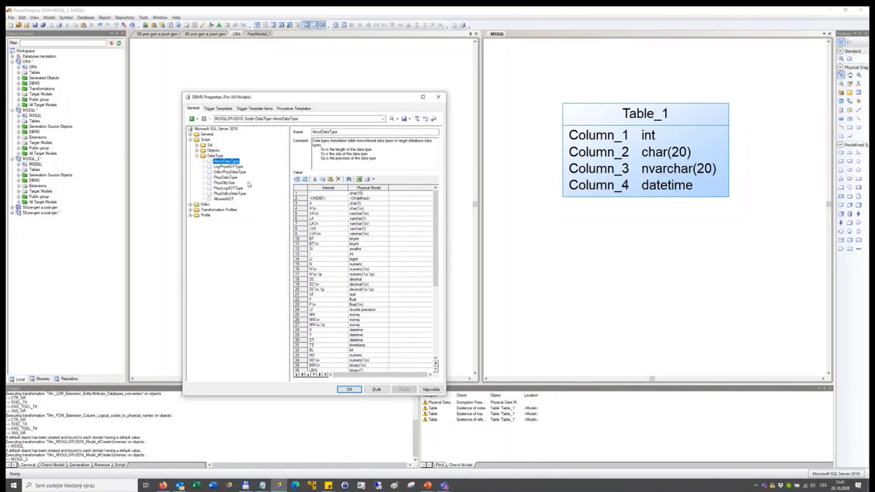
{"action": "left_click", "coordinate": [377, 391]}
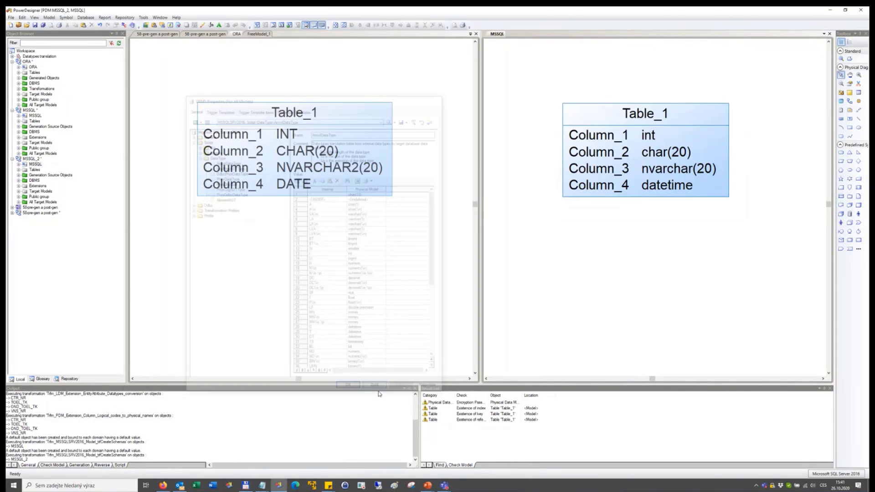
{"action": "key", "text": "alt+Tab"}
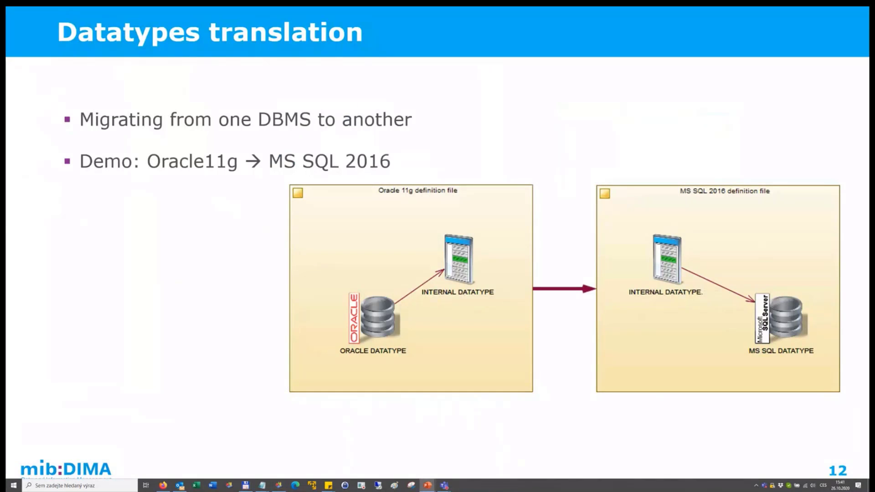
{"action": "key", "text": "Right"}
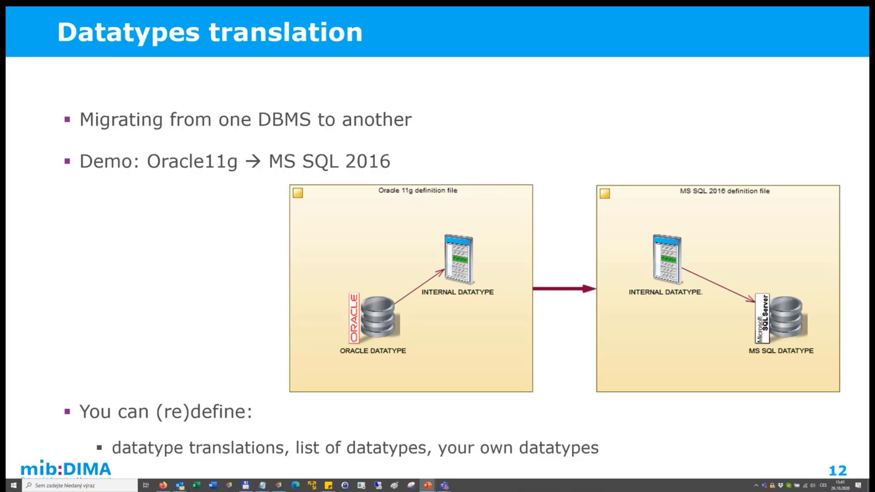
{"action": "key", "text": "alt+Tab"}
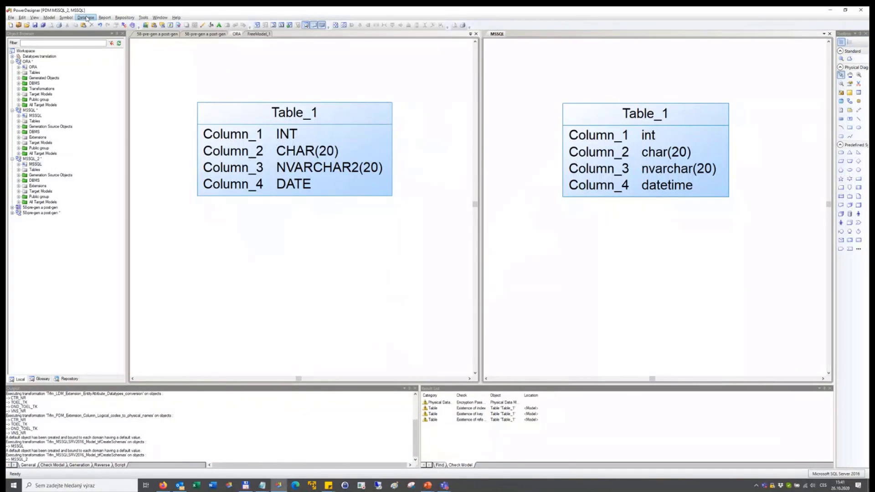
Step: Reopen the MSSQL_2 model's DBMS definition, review all physical-to-internal mappings in PhysDataType, and close it
{"action": "left_click", "coordinate": [85, 18]}
{"action": "left_click", "coordinate": [95, 34]}
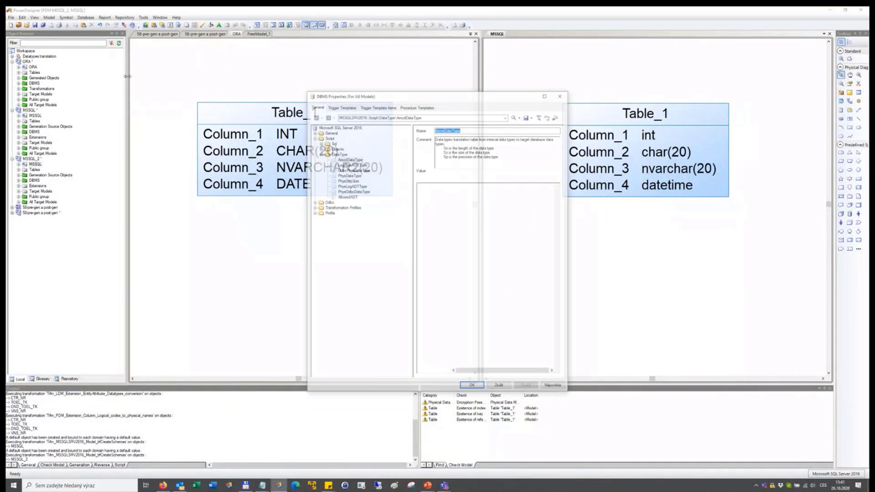
{"action": "left_click", "coordinate": [347, 180]}
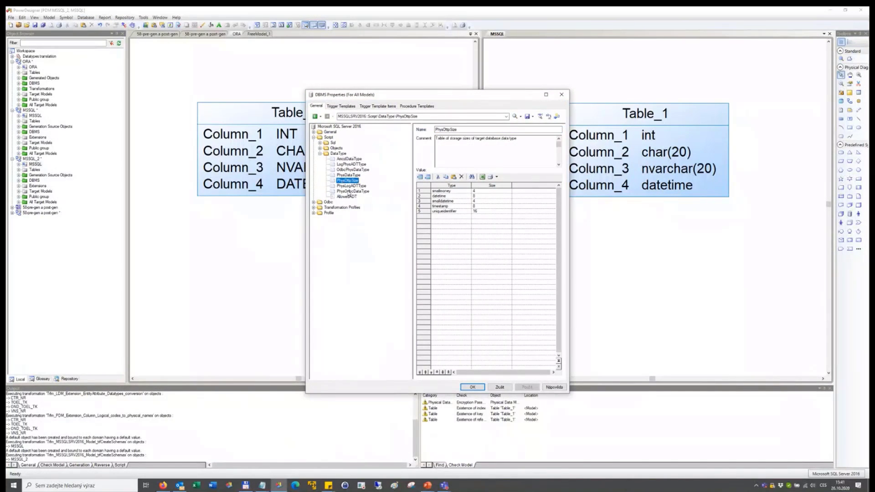
{"action": "left_click", "coordinate": [341, 175]}
{"action": "scroll", "coordinate": [473, 253], "scroll_direction": "down", "scroll_amount": 10}
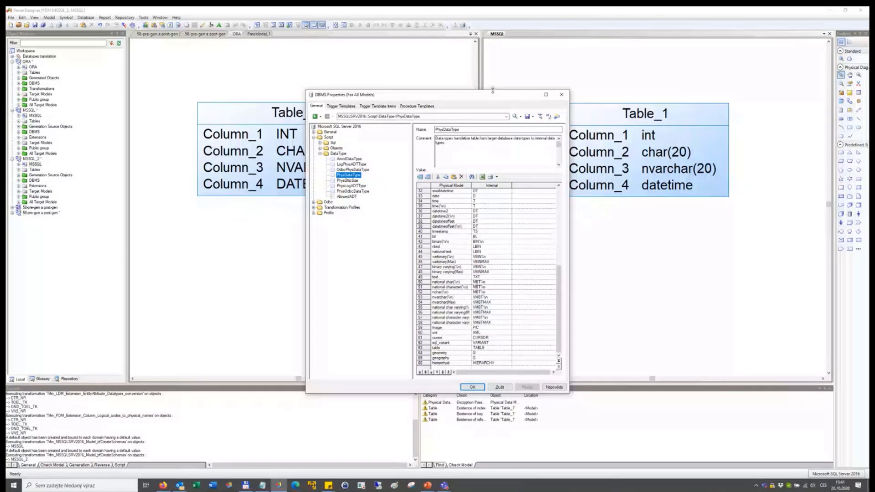
{"action": "left_click_drag", "start_coordinate": [494, 94], "coordinate": [489, 27]}
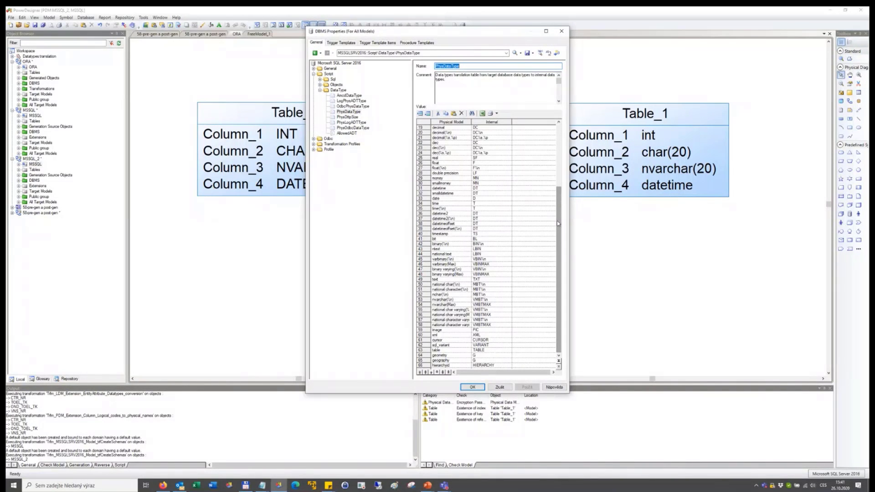
{"action": "mouse_move", "coordinate": [558, 223]}
{"action": "left_mouse_down"}
{"action": "mouse_move", "coordinate": [556, 167]}
{"action": "mouse_move", "coordinate": [557, 228]}
{"action": "left_mouse_up"}
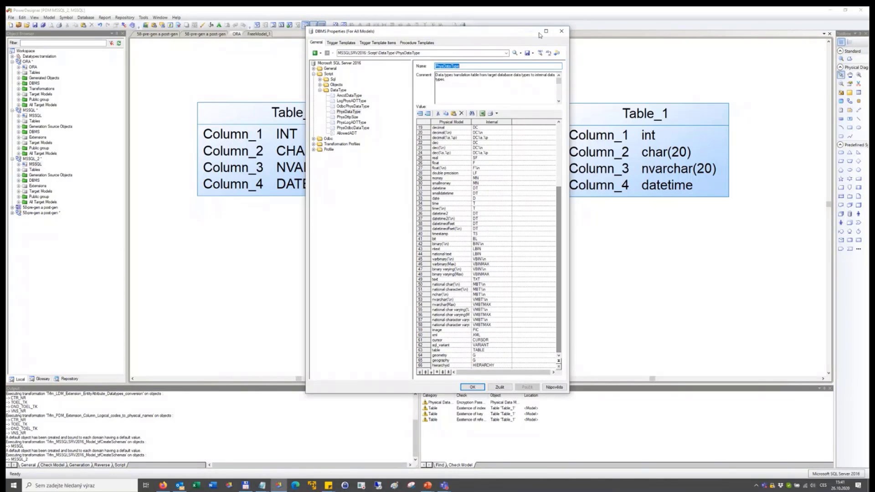
{"action": "left_click", "coordinate": [562, 31]}
Step: Open the Oracle model's DBMS definition and insert an empty row below NVARCHAR2(%n) in the PhysDataType table
{"action": "left_click", "coordinate": [306, 250]}
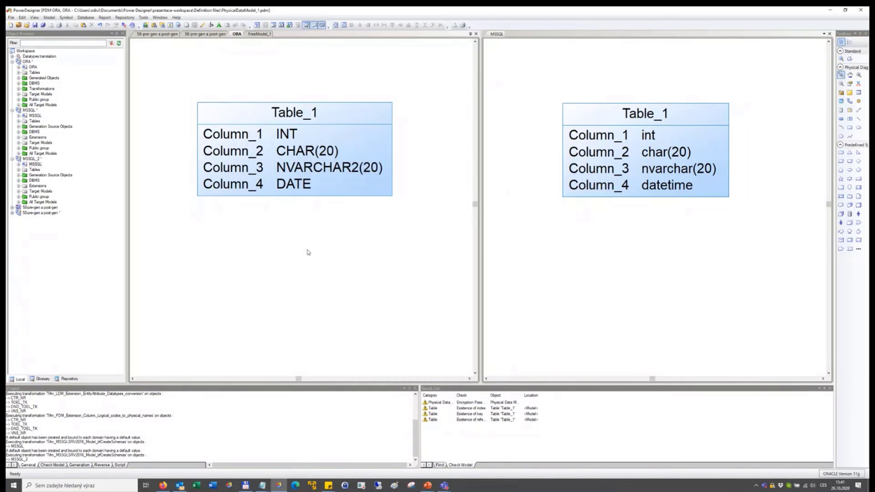
{"action": "left_click", "coordinate": [282, 122]}
{"action": "left_click", "coordinate": [84, 19]}
{"action": "left_click", "coordinate": [98, 33]}
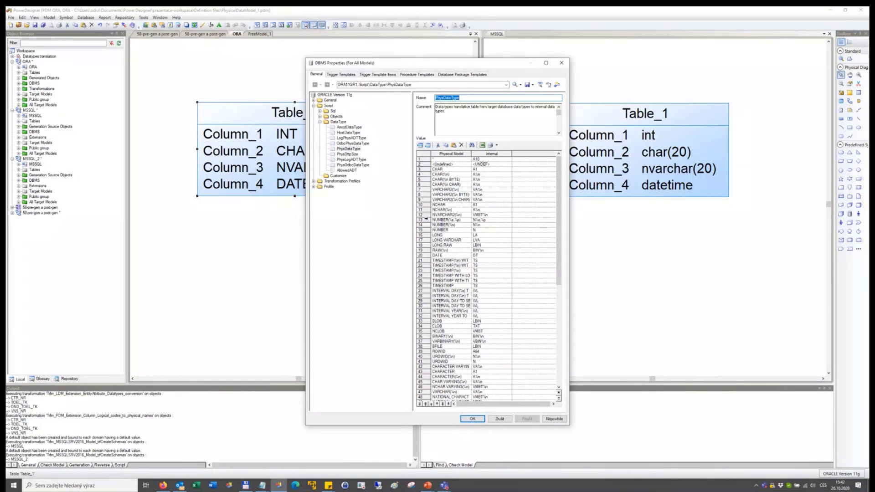
{"action": "left_click", "coordinate": [423, 219]}
{"action": "left_click", "coordinate": [420, 144]}
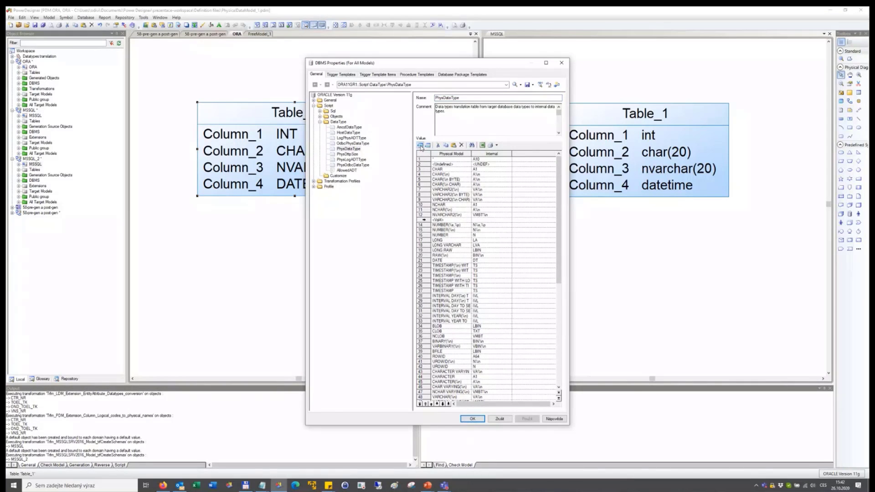
Step: Define the new PhysDataType row as physical type NVARCHAR2(20) with internal type VMBT%n, and save the Oracle definition
{"action": "left_click", "coordinate": [417, 215]}
{"action": "key", "text": "ctrl+c"}
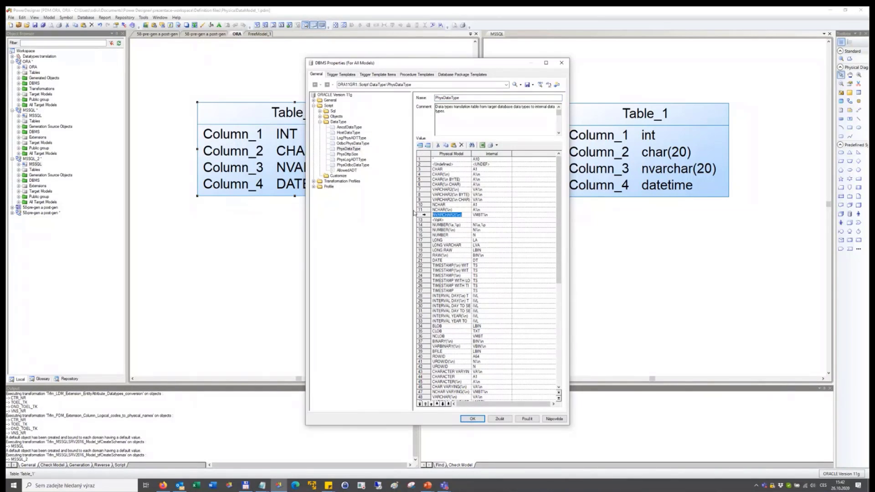
{"action": "left_click", "coordinate": [449, 220]}
{"action": "key", "text": "ctrl+v"}
{"action": "left_click", "coordinate": [494, 214]}
{"action": "key", "text": "ctrl+c"}
{"action": "left_click", "coordinate": [494, 220]}
{"action": "key", "text": "ctrl+v"}
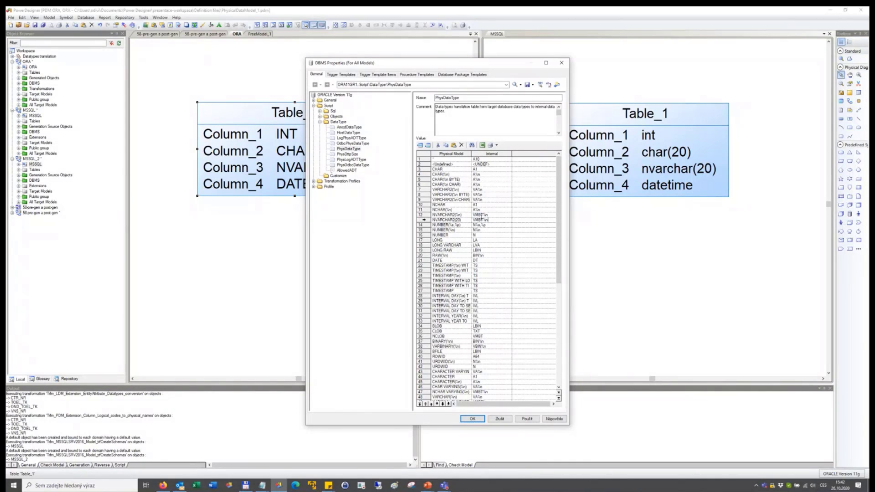
{"action": "left_click", "coordinate": [474, 420]}
{"action": "left_click", "coordinate": [461, 270]}
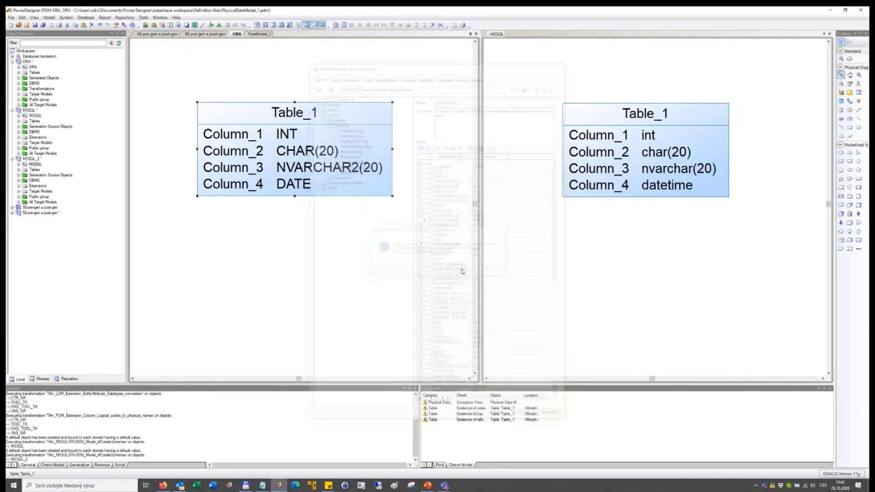
Step: Add a fifth column to Table_1 in the Oracle diagram
{"action": "double_click", "coordinate": [356, 114]}
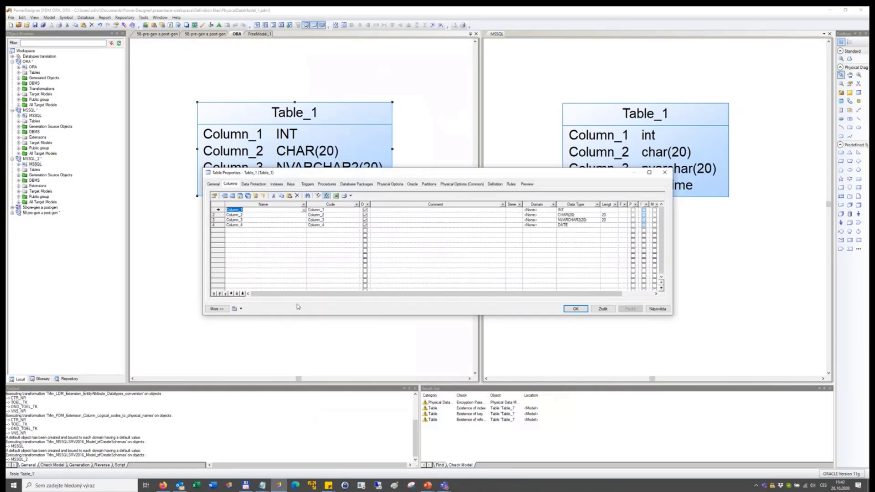
{"action": "left_click", "coordinate": [296, 235]}
{"action": "left_click", "coordinate": [574, 230]}
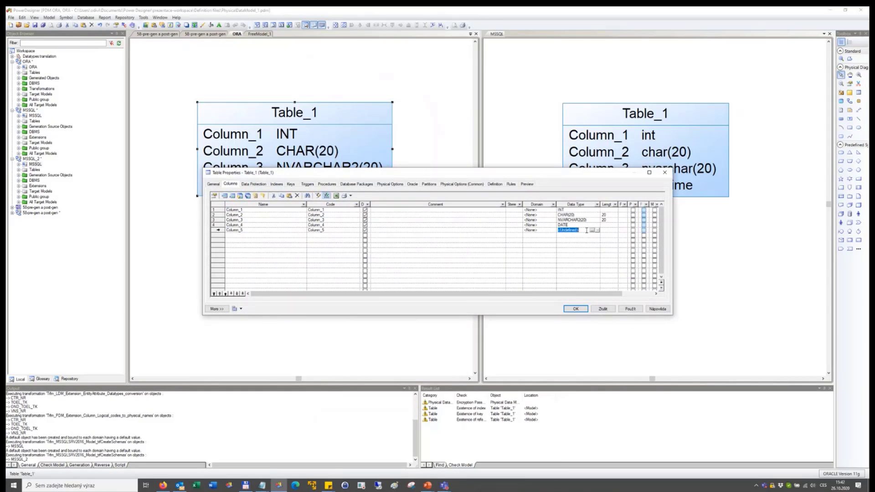
Step: Set the data type of Column_5 to the custom NVARCHAR2(20) entry and apply the table changes
{"action": "left_click", "coordinate": [596, 230]}
{"action": "left_click_drag", "start_coordinate": [597, 241], "coordinate": [600, 269]}
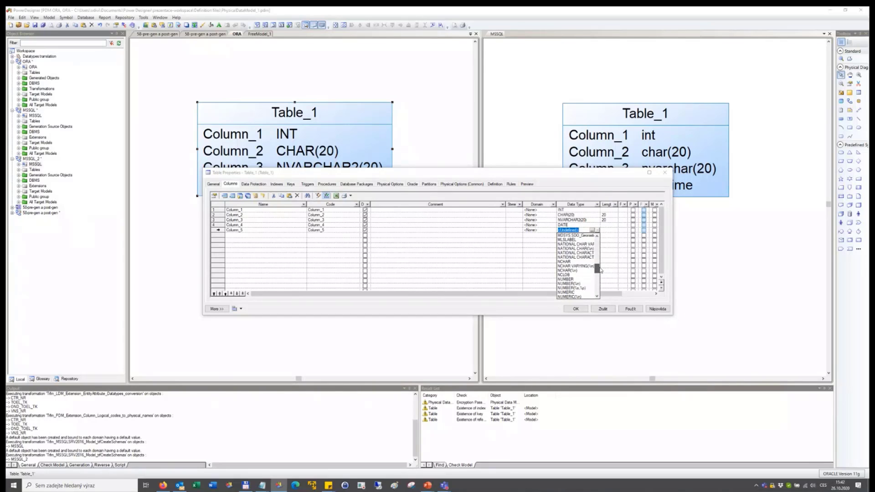
{"action": "left_click", "coordinate": [600, 210]}
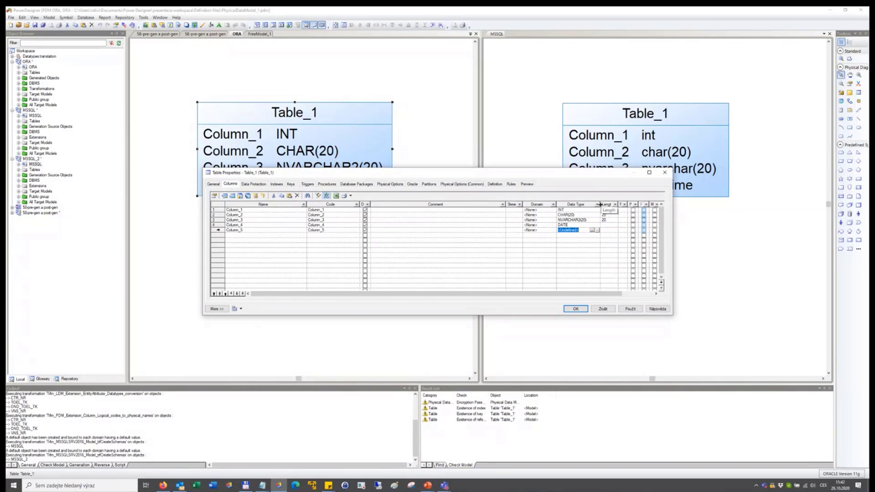
{"action": "left_click_drag", "start_coordinate": [601, 204], "coordinate": [641, 204]}
{"action": "left_click", "coordinate": [634, 230]}
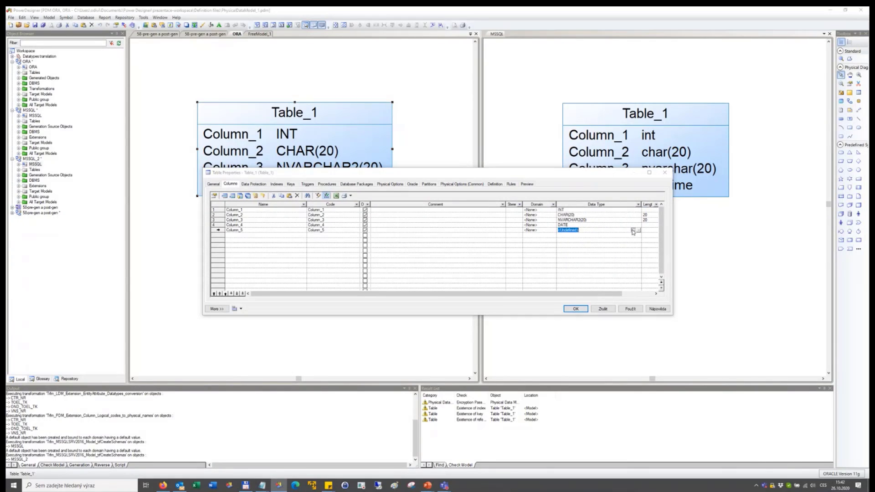
{"action": "left_click_drag", "start_coordinate": [639, 240], "coordinate": [644, 275]}
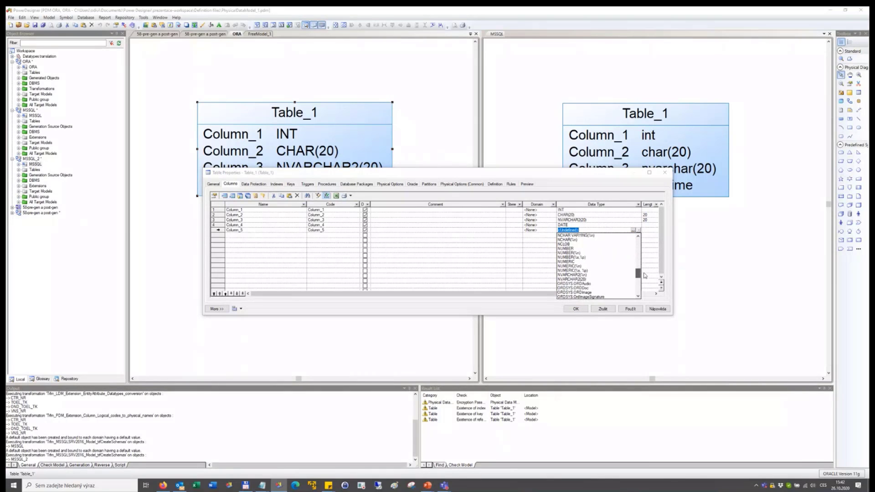
{"action": "left_click", "coordinate": [581, 279]}
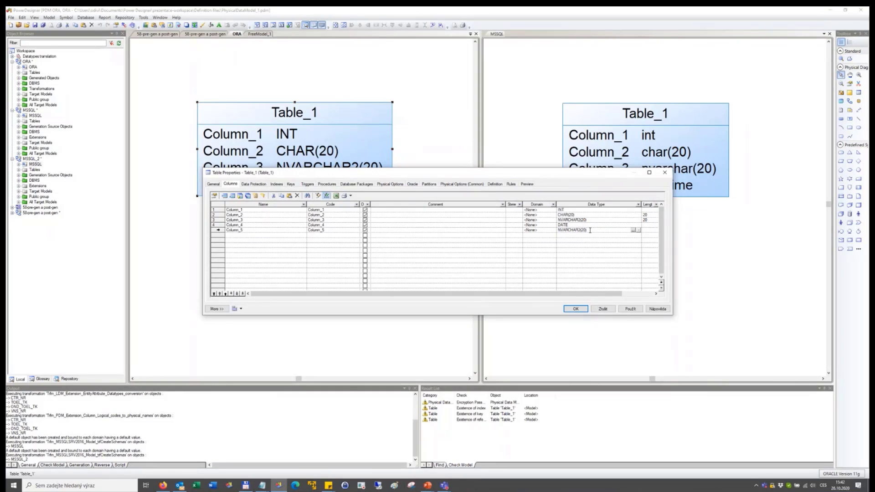
{"action": "left_click_drag", "start_coordinate": [555, 175], "coordinate": [477, 186]}
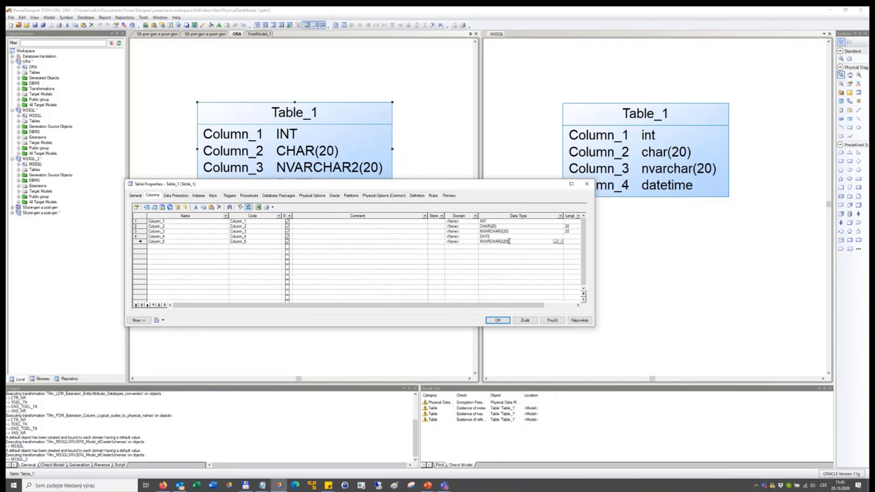
{"action": "left_click", "coordinate": [496, 321]}
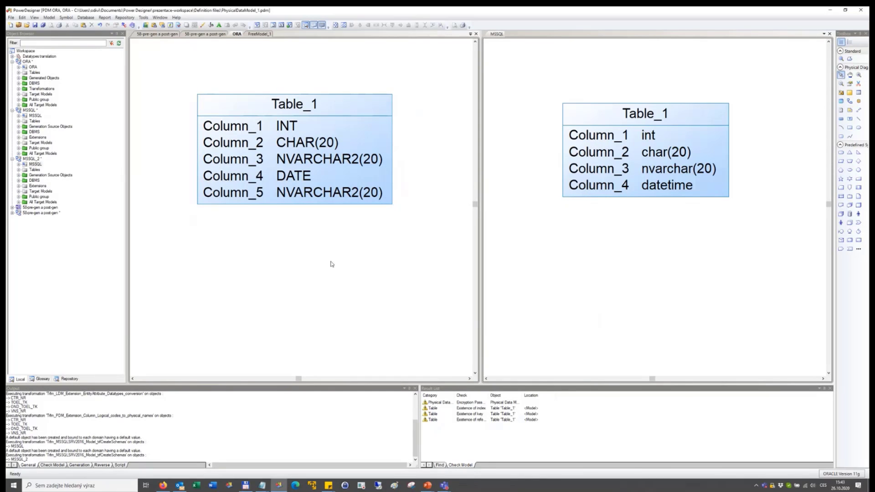
{"action": "key", "text": "alt+Tab"}
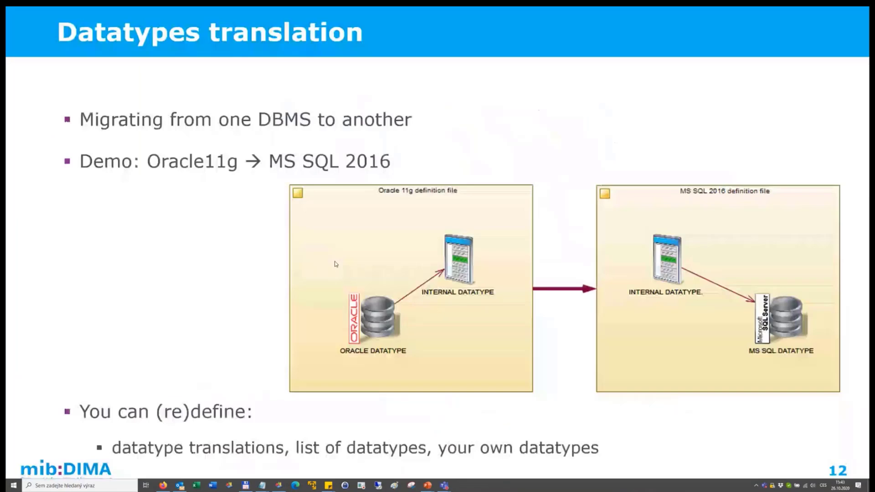
{"action": "key", "text": "Right"}
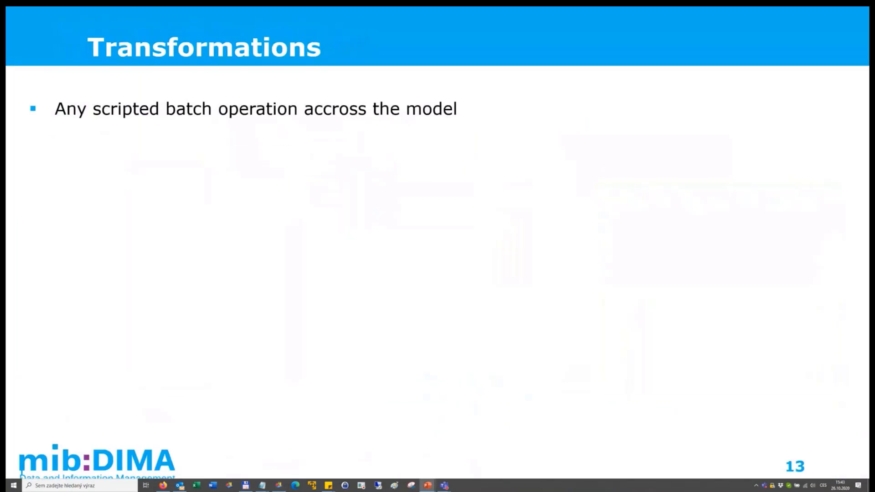
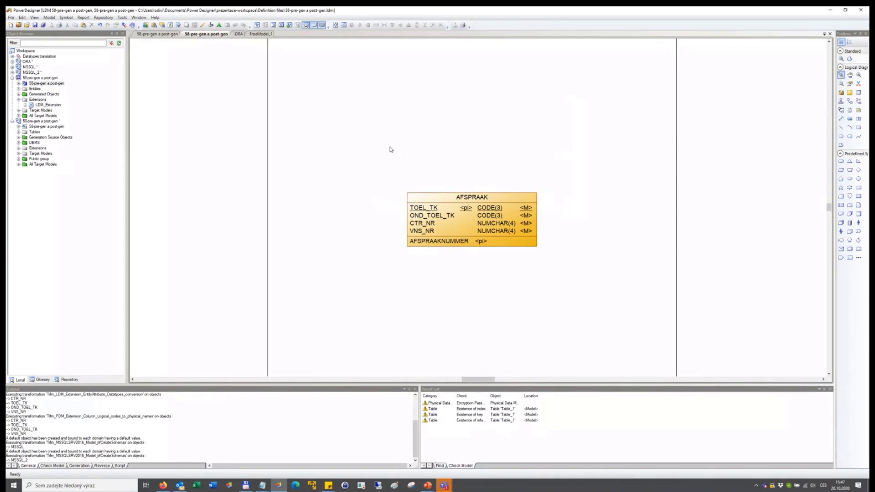
Step: Examine the attributes and data types of the AFSPRAAK entity in the logical diagram
{"action": "scroll", "coordinate": [421, 241], "scroll_direction": "up", "scroll_amount": 2}
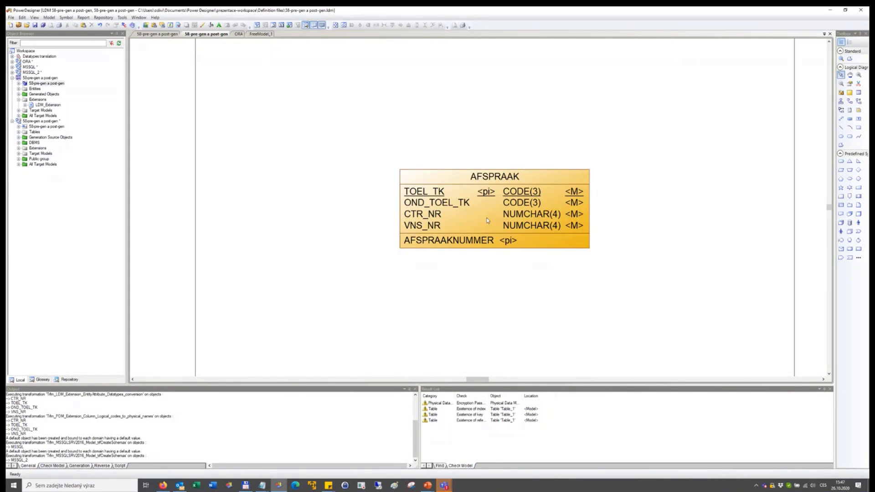
{"action": "left_click", "coordinate": [425, 202]}
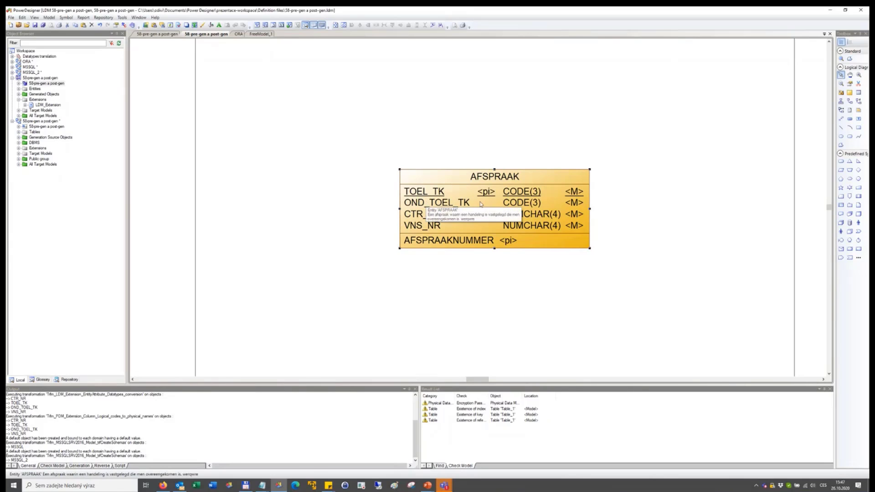
{"action": "left_click", "coordinate": [681, 200]}
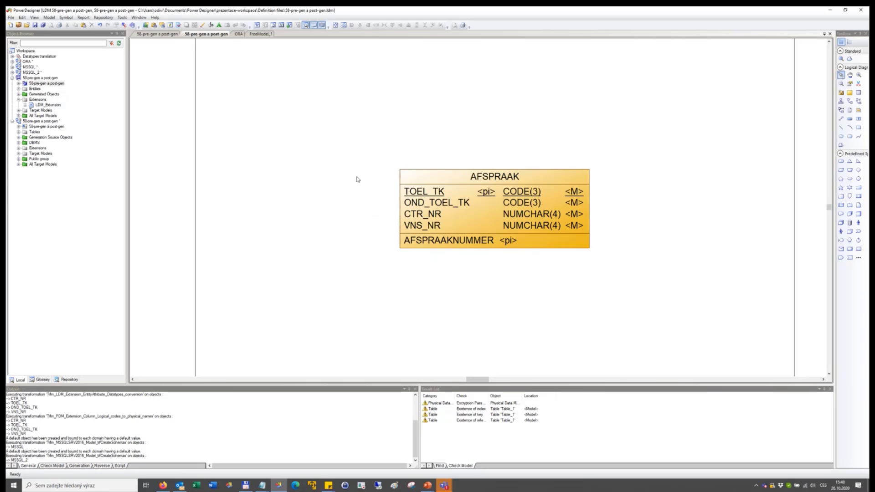
{"action": "scroll", "coordinate": [345, 144], "scroll_direction": "down", "scroll_amount": 1}
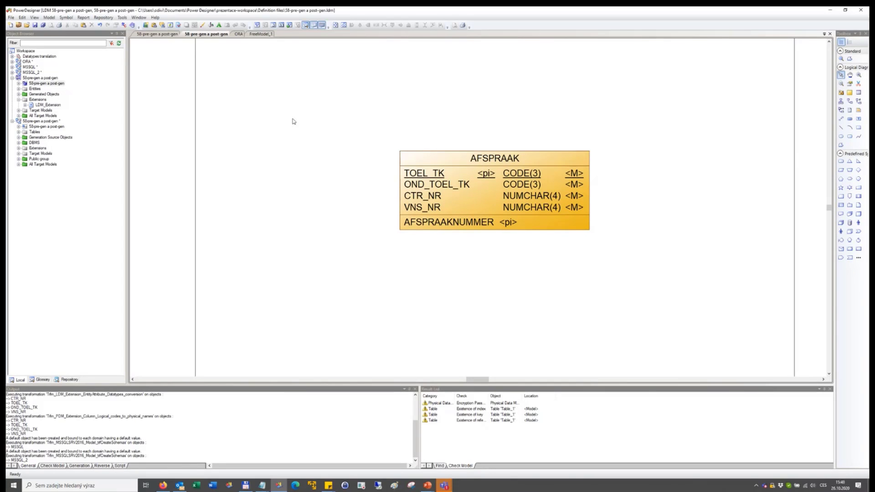
Step: Open the physical data model generation options with transformations enabled and display the pre-generation transformations
{"action": "left_click", "coordinate": [122, 17]}
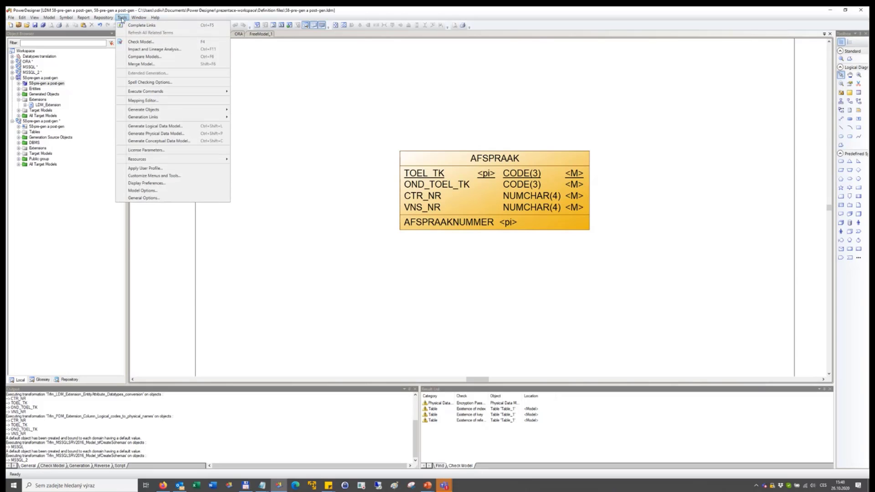
{"action": "left_click", "coordinate": [157, 134]}
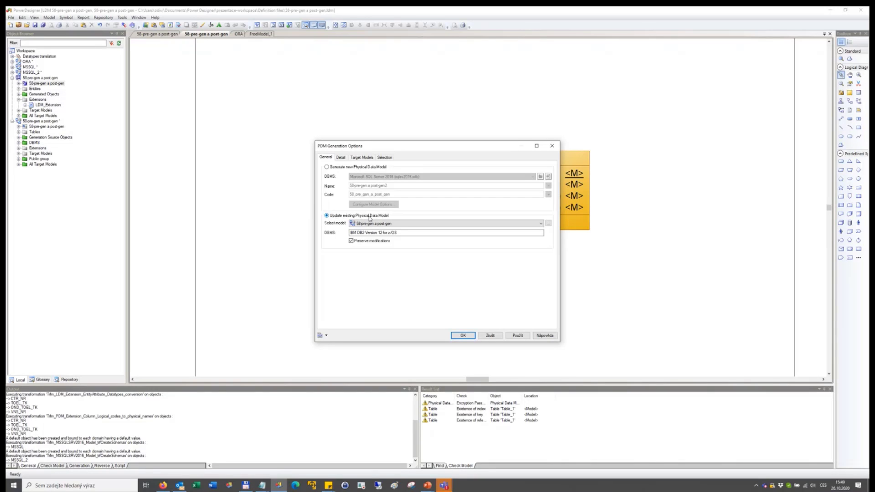
{"action": "left_click", "coordinate": [341, 157]}
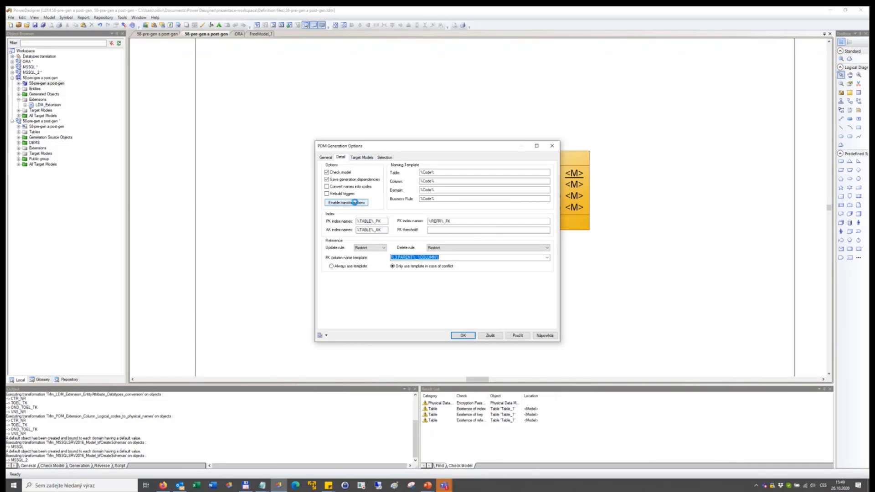
{"action": "left_click", "coordinate": [353, 202]}
{"action": "left_click", "coordinate": [385, 158]}
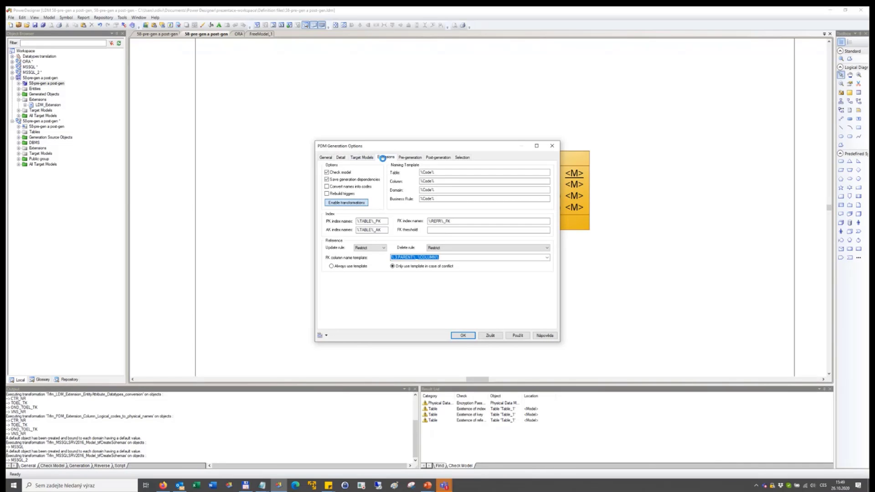
{"action": "left_click", "coordinate": [410, 158]}
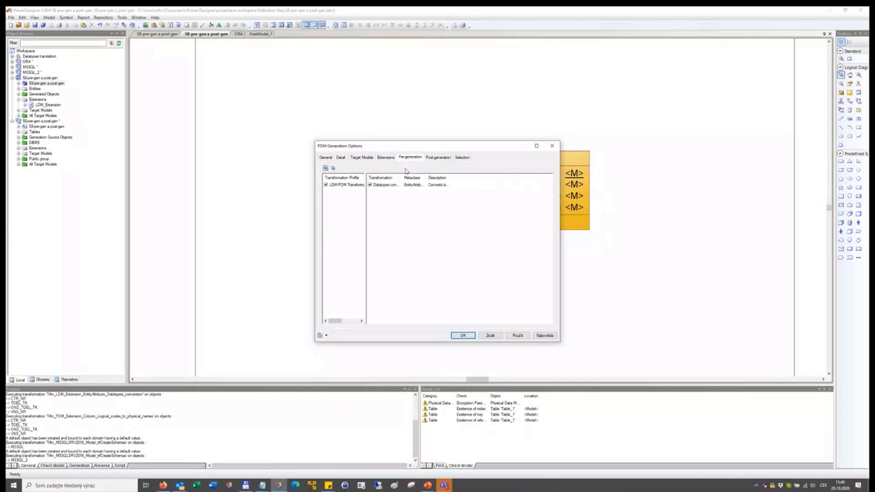
Step: Widen the pre-generation list and dialog to read the full Datatypes conversion transformation entry with its target, metaclass and description
{"action": "left_click_drag", "start_coordinate": [402, 176], "coordinate": [418, 176]}
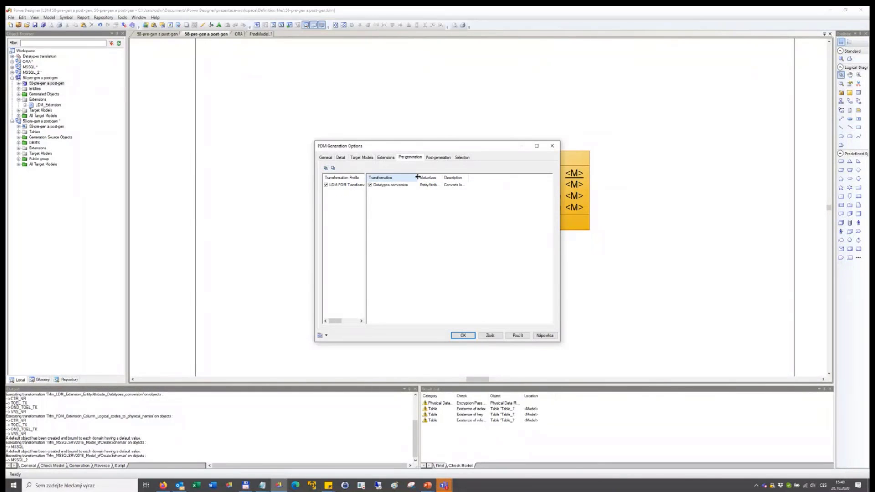
{"action": "left_click_drag", "start_coordinate": [366, 177], "coordinate": [390, 176]}
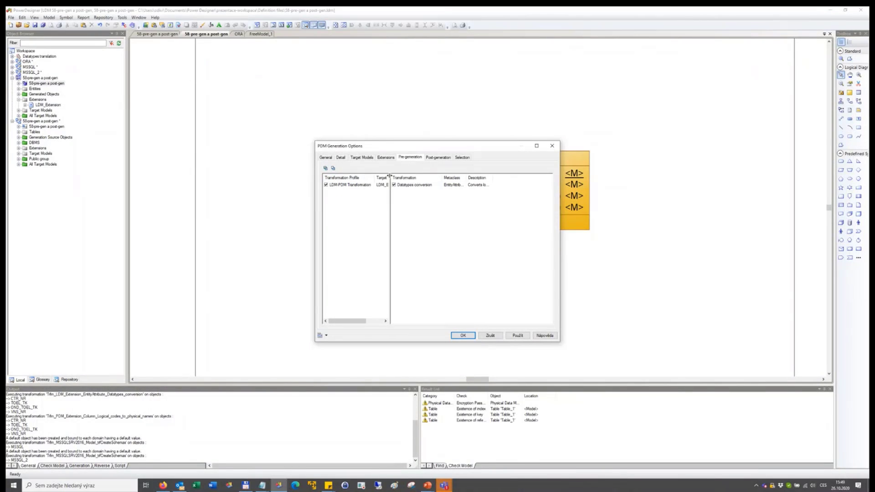
{"action": "left_click", "coordinate": [355, 186]}
{"action": "left_click", "coordinate": [413, 186]}
{"action": "left_click_drag", "start_coordinate": [466, 177], "coordinate": [480, 179]}
{"action": "left_click_drag", "start_coordinate": [560, 187], "coordinate": [708, 187]}
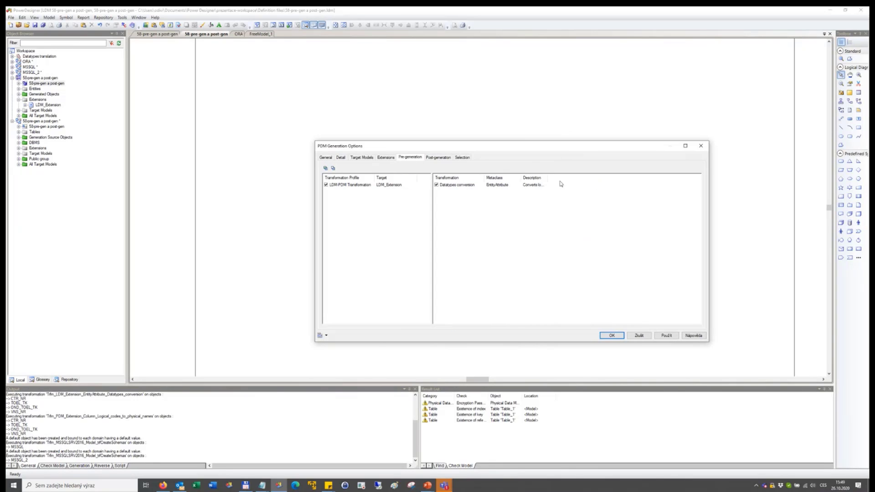
{"action": "left_click_drag", "start_coordinate": [551, 177], "coordinate": [667, 176]}
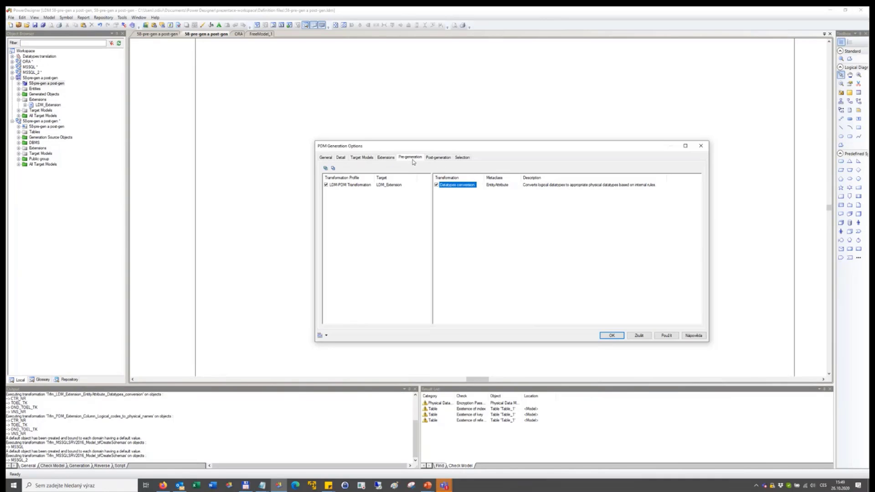
Step: Review the post-generation transformation Logical codes to physical names and close the generation options without generating
{"action": "left_click", "coordinate": [440, 158]}
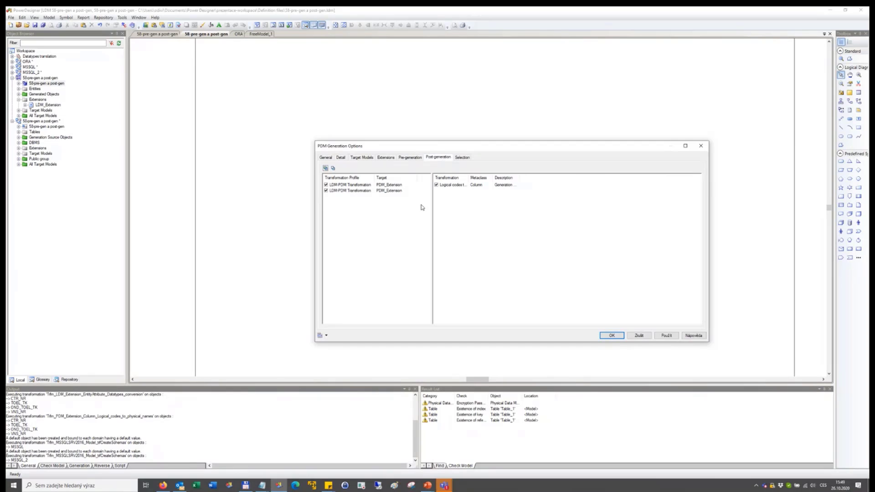
{"action": "left_click_drag", "start_coordinate": [469, 177], "coordinate": [520, 175]}
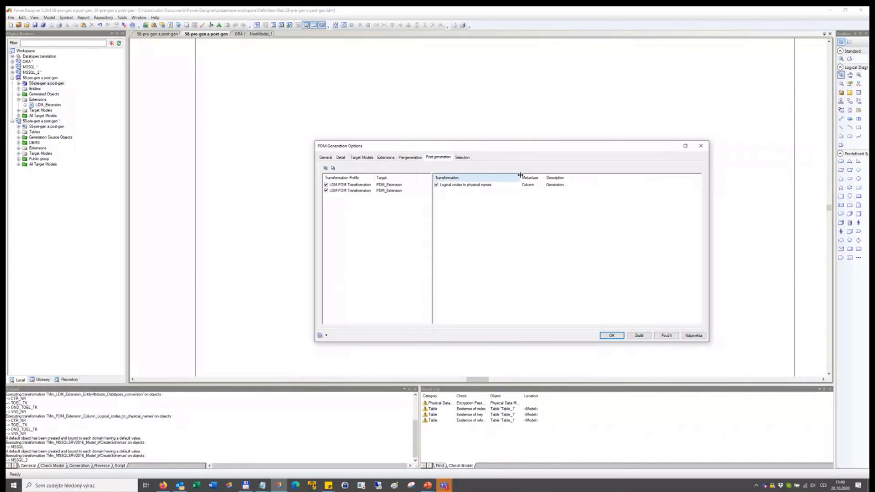
{"action": "left_click", "coordinate": [446, 185]}
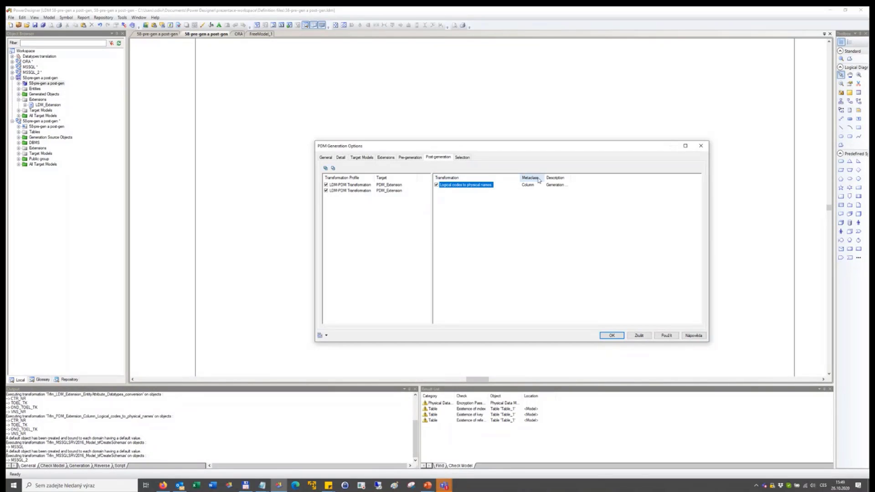
{"action": "left_click_drag", "start_coordinate": [545, 177], "coordinate": [557, 177]}
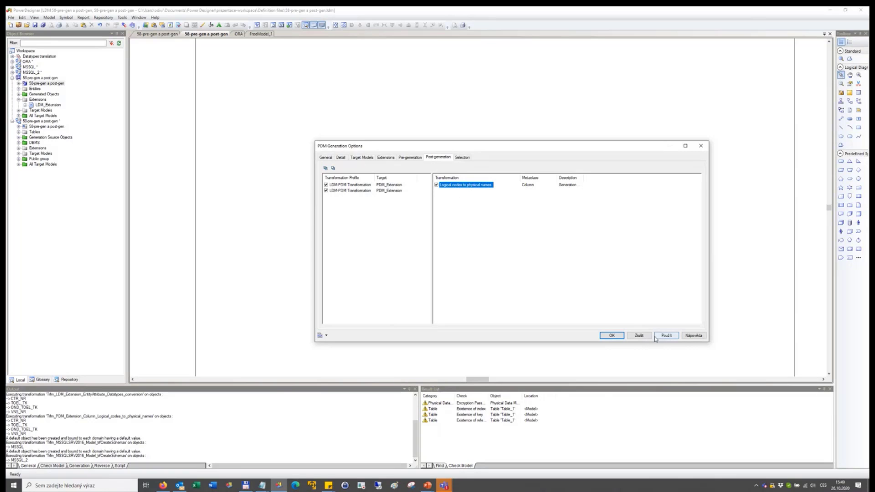
{"action": "left_click", "coordinate": [638, 335]}
Step: Inspect the attribute names of the AFSPRAAK entity alongside their codes and close its properties without changes
{"action": "double_click", "coordinate": [441, 163]}
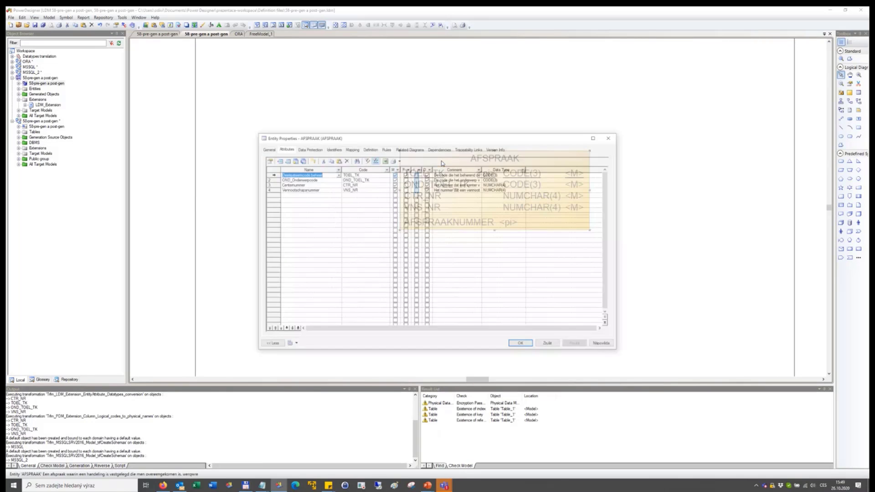
{"action": "left_click", "coordinate": [312, 175]}
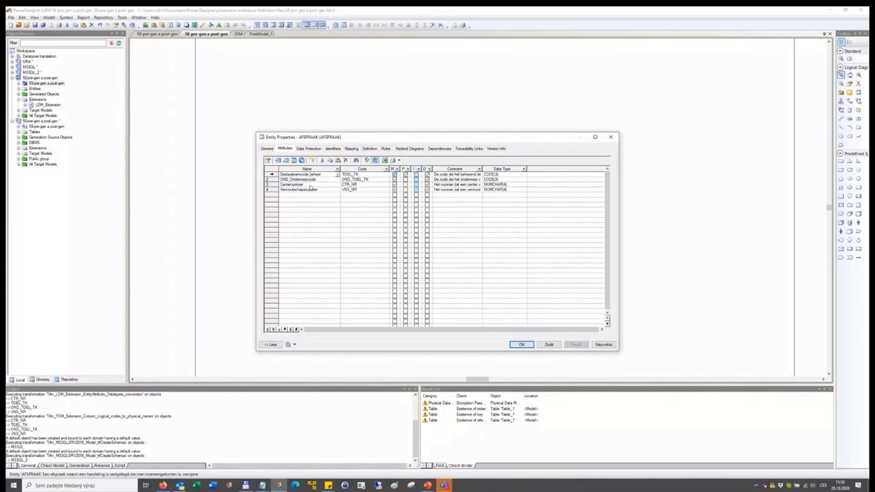
{"action": "left_click", "coordinate": [309, 184]}
{"action": "left_click", "coordinate": [317, 179]}
{"action": "key", "text": "Down"}
{"action": "key", "text": "Down"}
{"action": "left_click", "coordinate": [550, 345]}
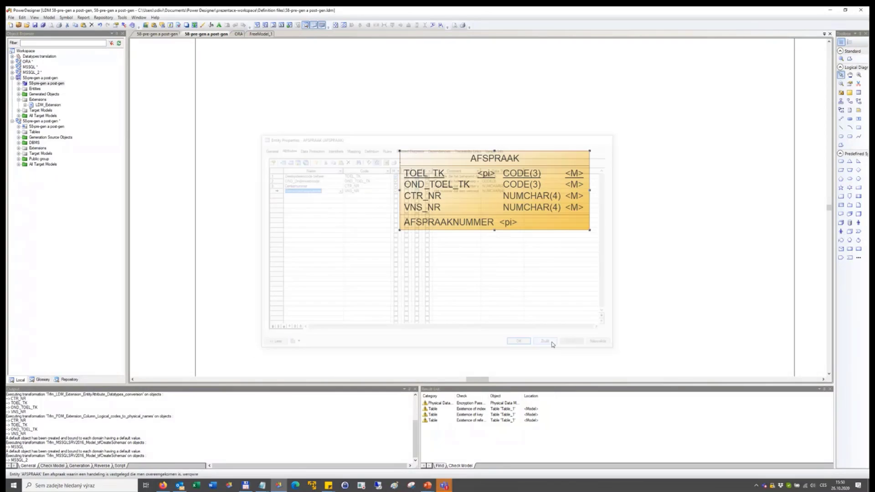
Step: Generate into the existing IBM DB2 Version 12 for z/OS physical data model with the pre- and post-generation transformations enabled
{"action": "left_click", "coordinate": [122, 17]}
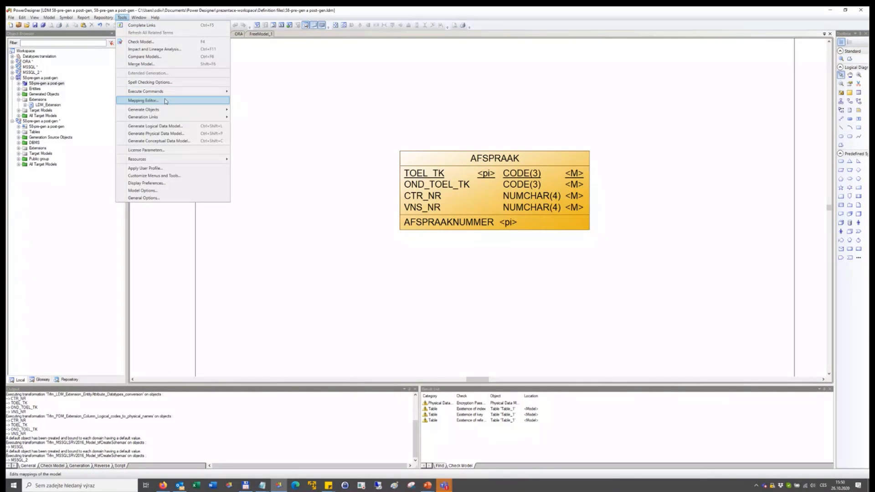
{"action": "left_click", "coordinate": [162, 134]}
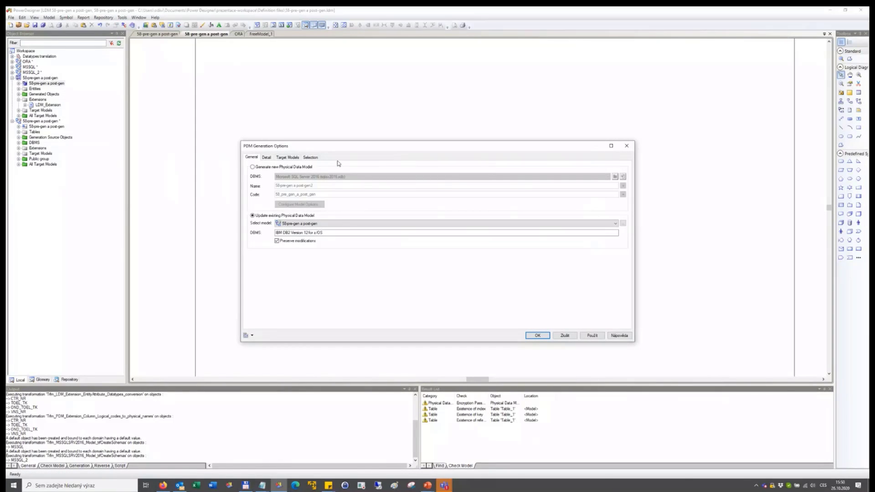
{"action": "left_click", "coordinate": [266, 157]}
{"action": "left_click", "coordinate": [251, 193]}
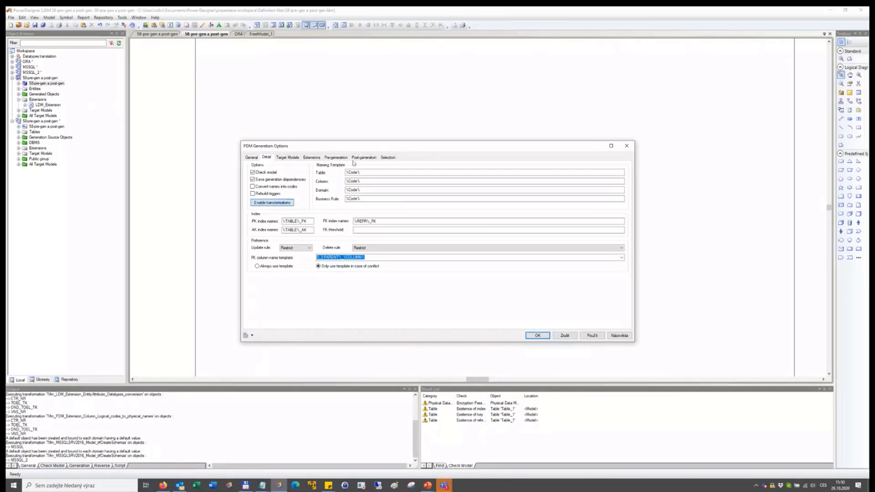
{"action": "left_click", "coordinate": [335, 157]}
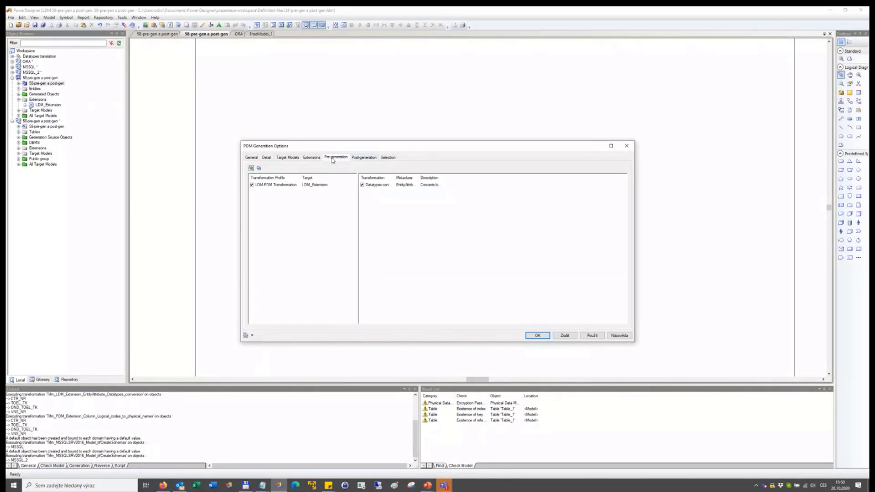
{"action": "left_click", "coordinate": [360, 157]}
{"action": "left_click_drag", "start_coordinate": [394, 178], "coordinate": [435, 178]}
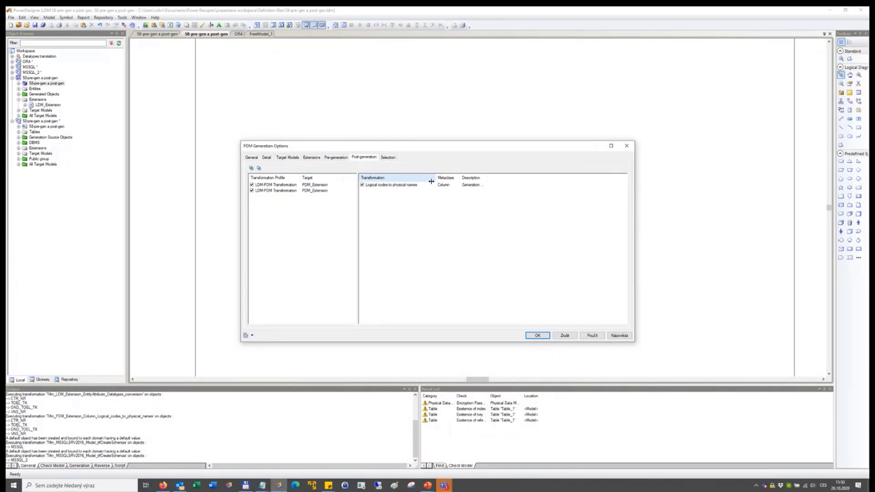
{"action": "left_click", "coordinate": [537, 336]}
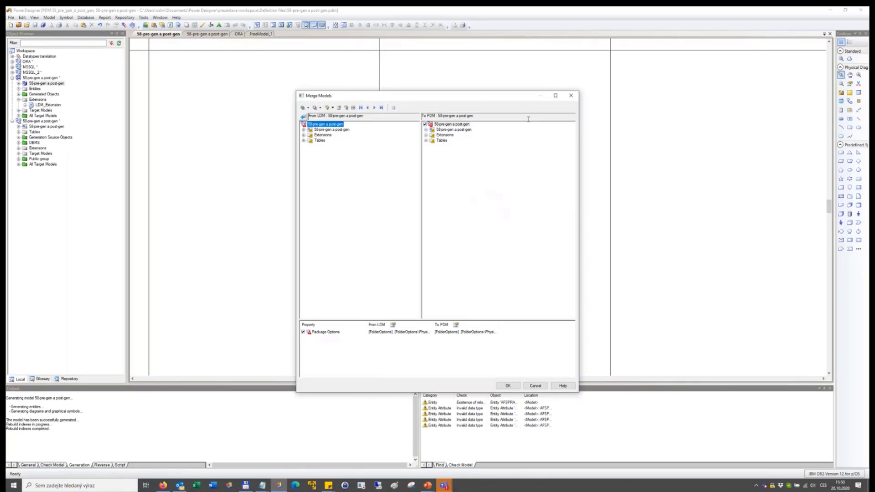
Step: Expand the AFSPRAAK table's columns in the model merge comparison and inspect the differences for the table and its TOEL_TK column
{"action": "left_click", "coordinate": [425, 140]}
{"action": "left_click", "coordinate": [432, 146]}
{"action": "left_click", "coordinate": [439, 151]}
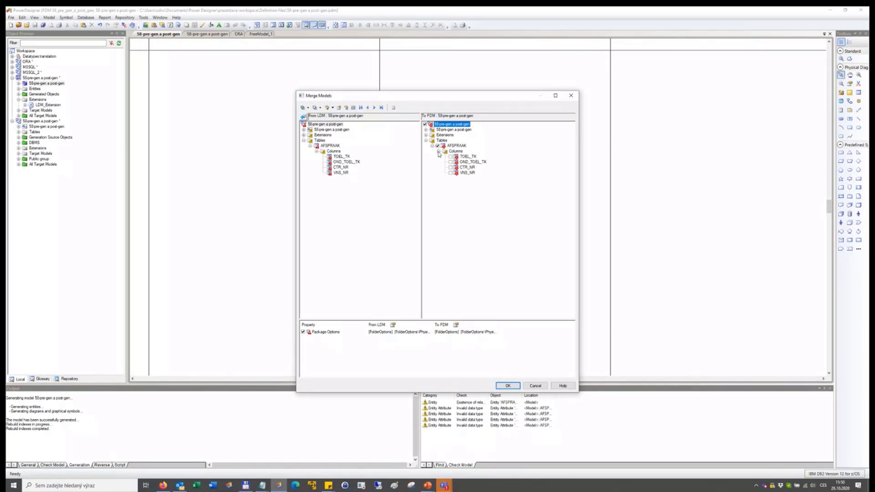
{"action": "left_click", "coordinate": [456, 145]}
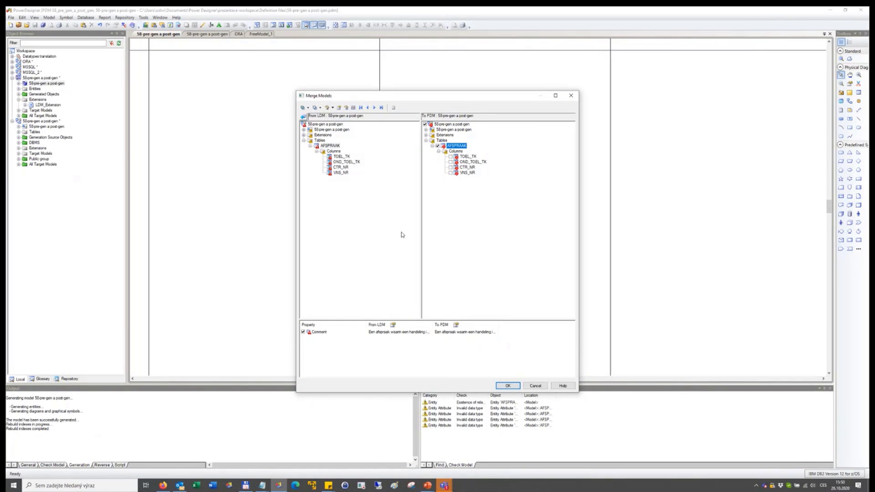
{"action": "left_click_drag", "start_coordinate": [392, 96], "coordinate": [548, 105]}
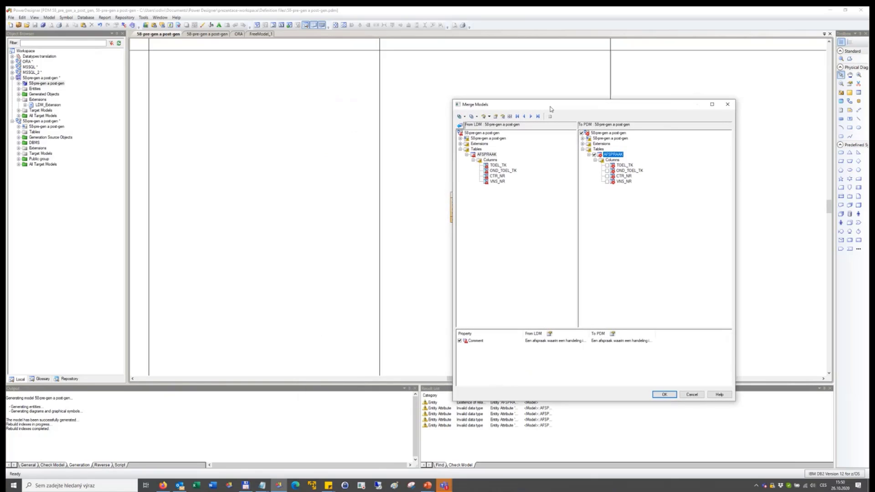
{"action": "left_click", "coordinate": [621, 165]}
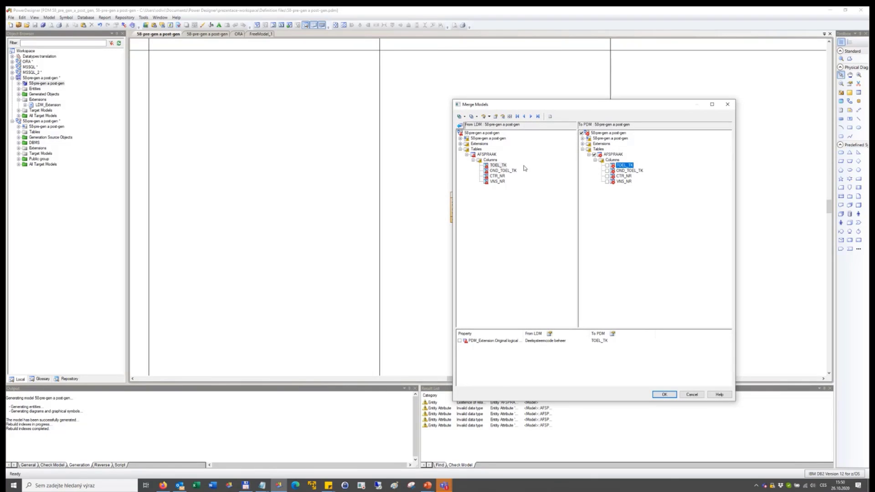
Step: Open the source-side TOEL_TK column properties from the merge comparison and check the transformed name, code and data type
{"action": "left_click", "coordinate": [487, 166]}
{"action": "double_click", "coordinate": [486, 166]}
{"action": "left_click_drag", "start_coordinate": [492, 162], "coordinate": [350, 197]}
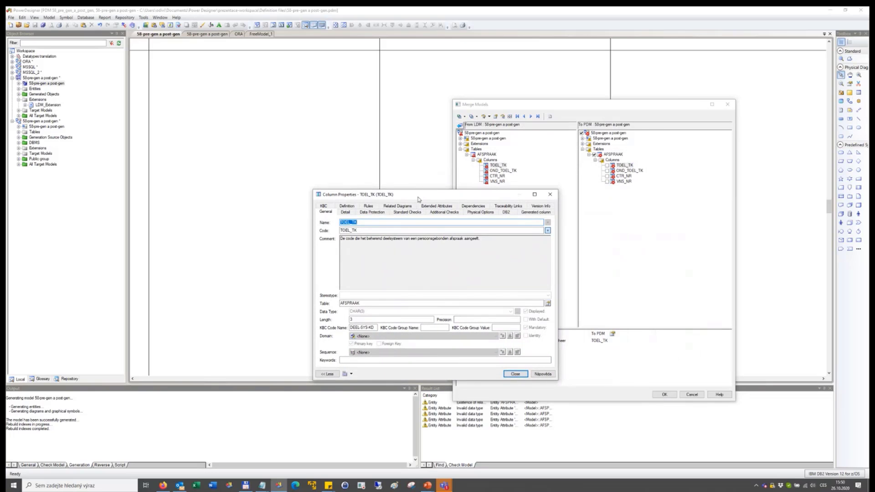
{"action": "left_click_drag", "start_coordinate": [421, 197], "coordinate": [435, 203]}
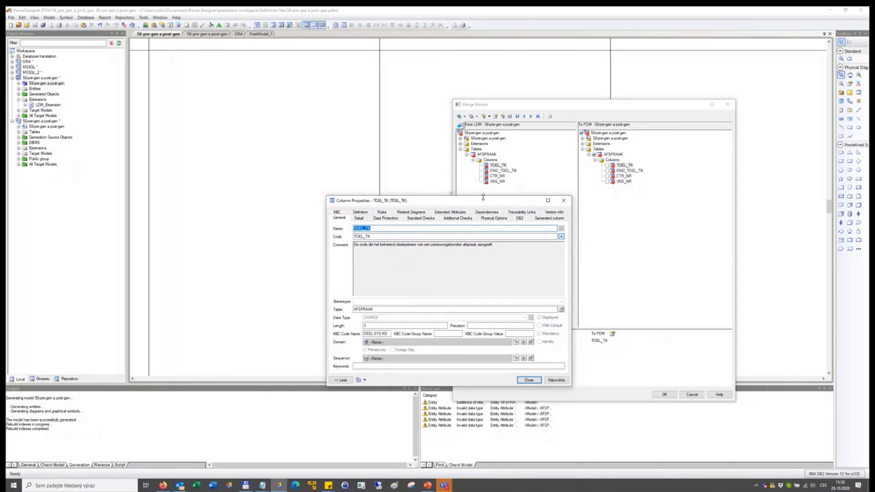
{"action": "left_click", "coordinate": [374, 230]}
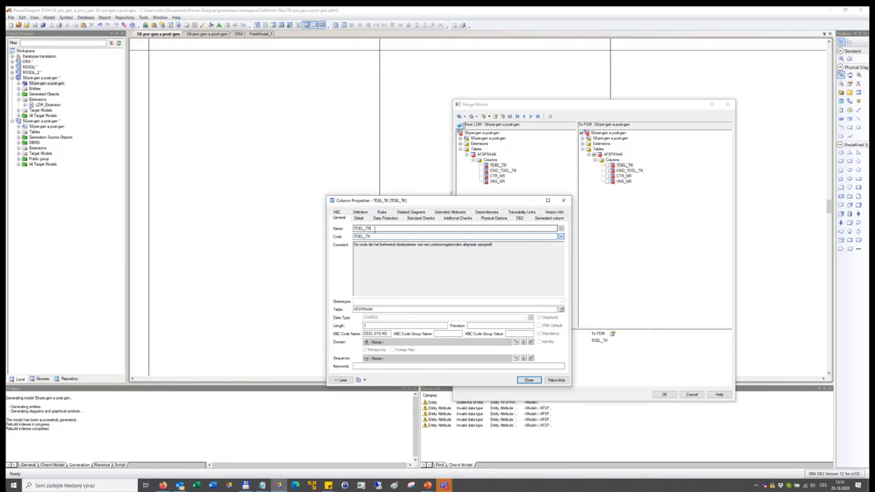
{"action": "left_click_drag", "start_coordinate": [382, 228], "coordinate": [345, 227]}
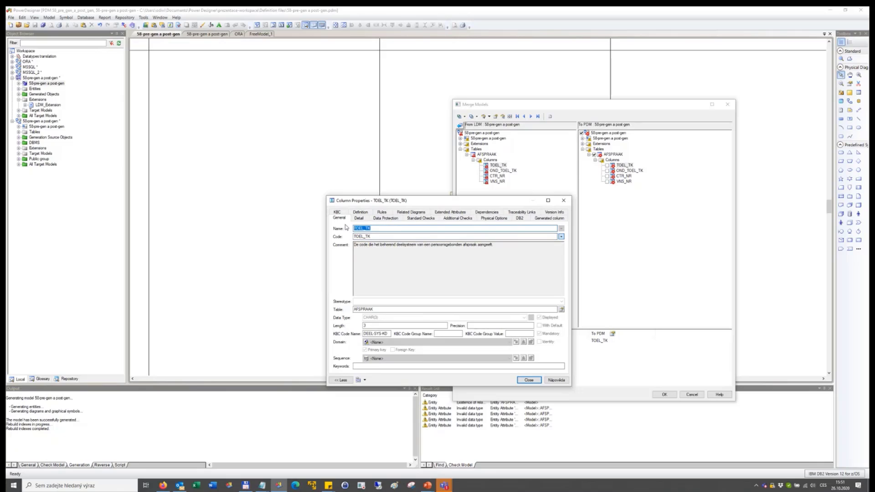
{"action": "left_click", "coordinate": [379, 229]}
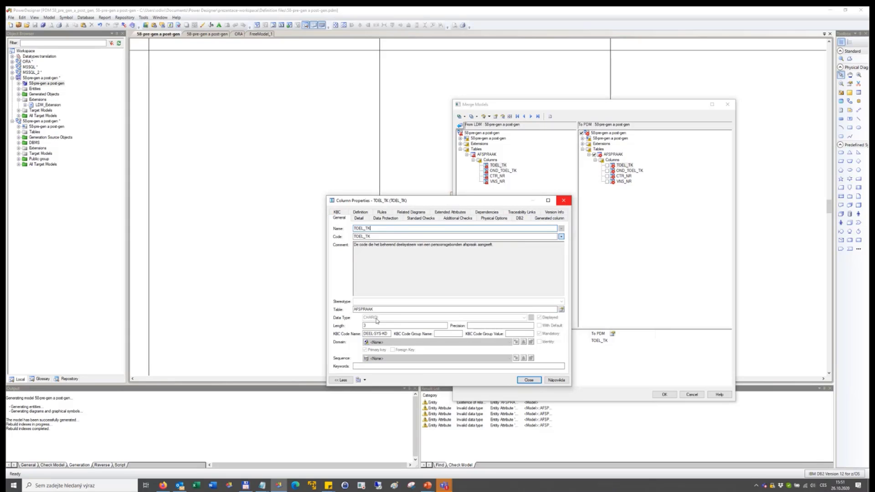
Step: Check the source-side OND_TOEL_TK and CTR_NR column properties in the merge comparison and close them without changes
{"action": "left_click", "coordinate": [564, 200]}
{"action": "left_click", "coordinate": [492, 171]}
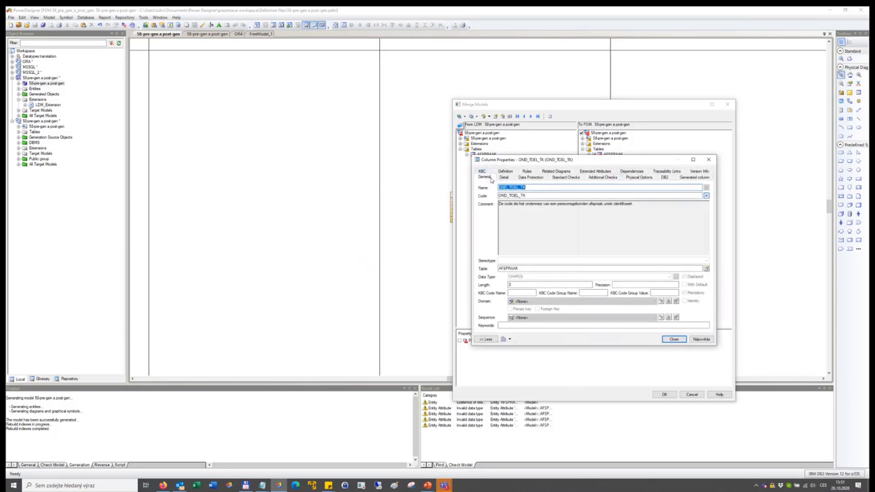
{"action": "left_click", "coordinate": [710, 160]}
{"action": "left_click", "coordinate": [496, 176]}
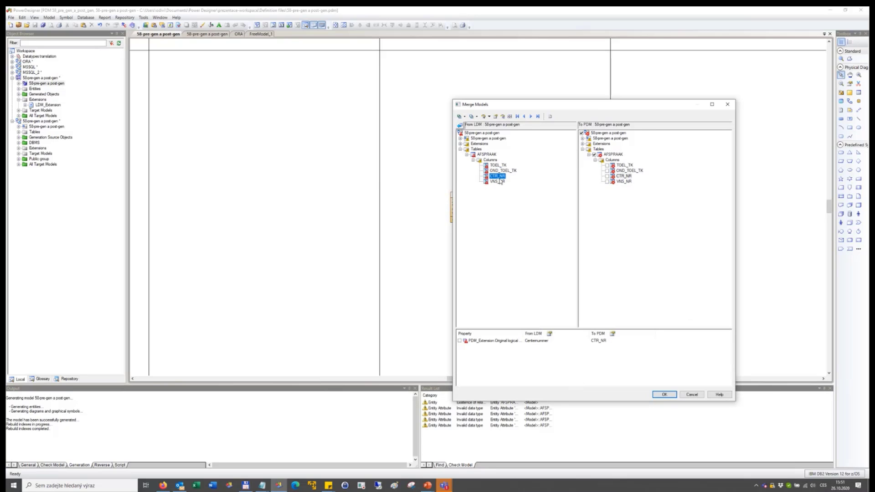
{"action": "double_click", "coordinate": [497, 176]}
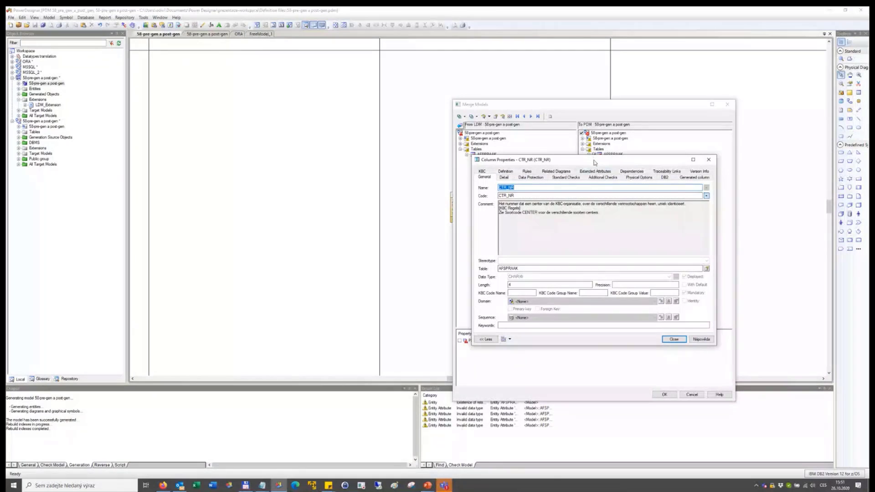
{"action": "left_click_drag", "start_coordinate": [595, 161], "coordinate": [444, 198]}
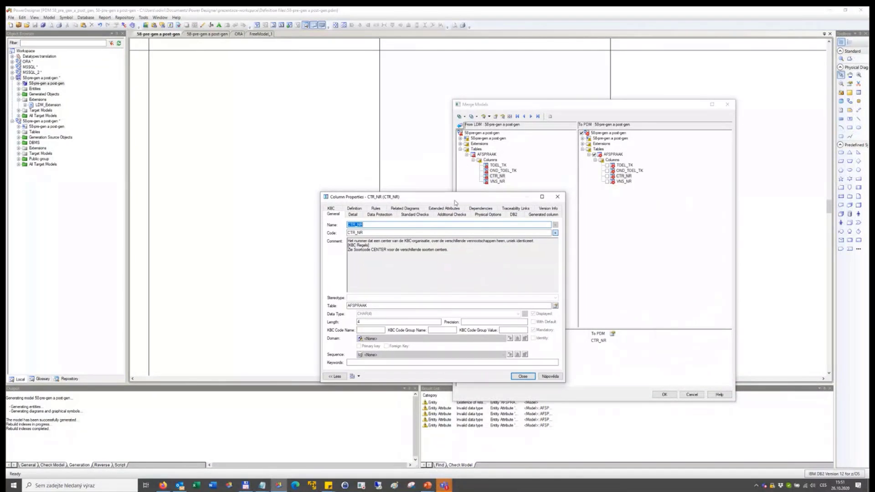
{"action": "left_click", "coordinate": [563, 194]}
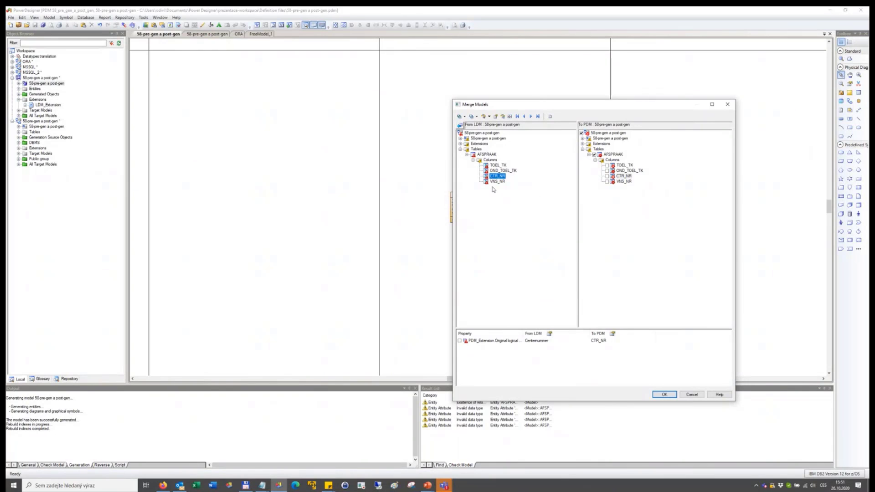
Step: Review the differences for TOEL_TK, OND_TOEL_TK and the AFSPRAAK table, and merge the selected changes into the physical model
{"action": "left_click", "coordinate": [497, 165]}
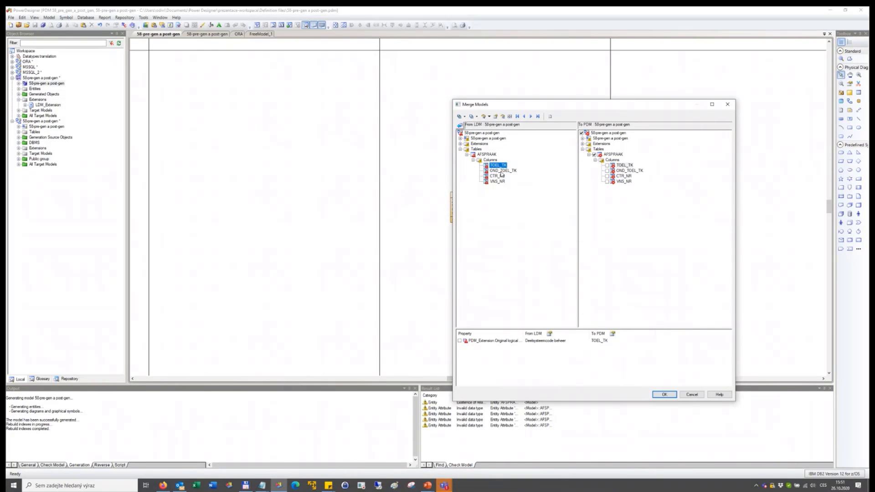
{"action": "left_click", "coordinate": [501, 171]}
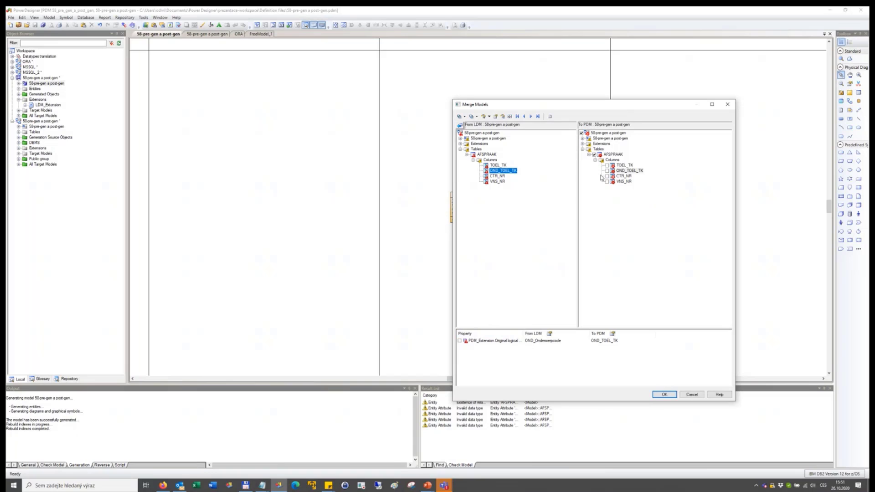
{"action": "left_click", "coordinate": [608, 155]}
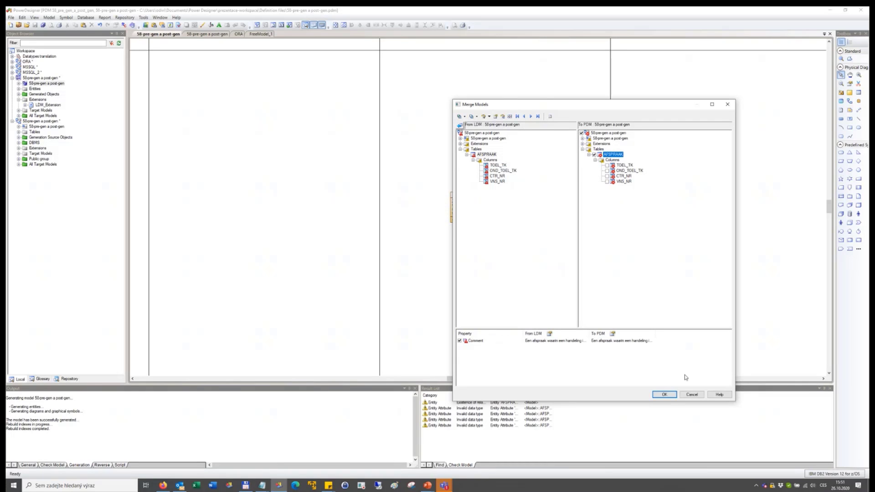
{"action": "left_click", "coordinate": [664, 395]}
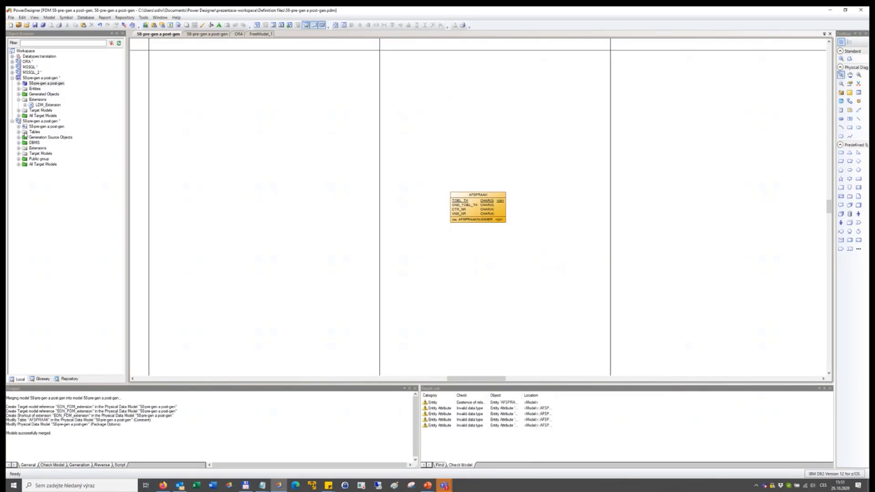
Step: Inspect the column names, codes and data types of the merged AFSPRAAK table and close its properties without changes
{"action": "left_click", "coordinate": [25, 130]}
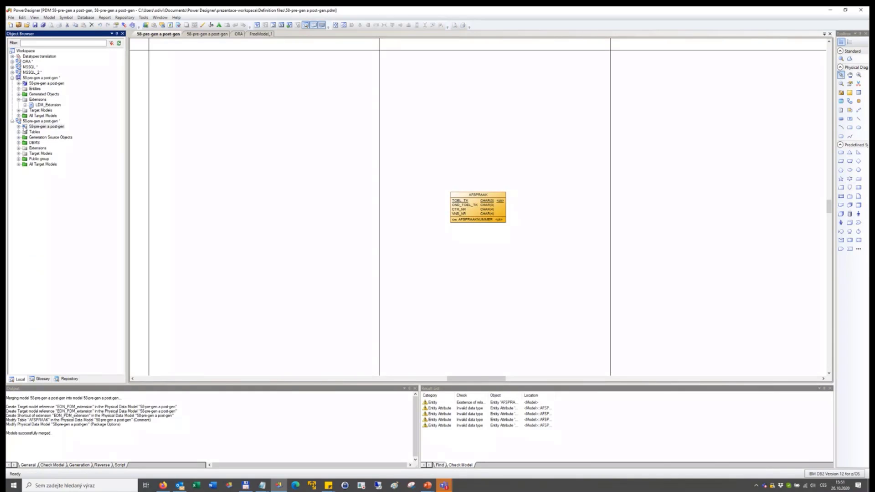
{"action": "left_click", "coordinate": [417, 198]}
{"action": "scroll", "coordinate": [454, 221], "scroll_direction": "up", "scroll_amount": 3}
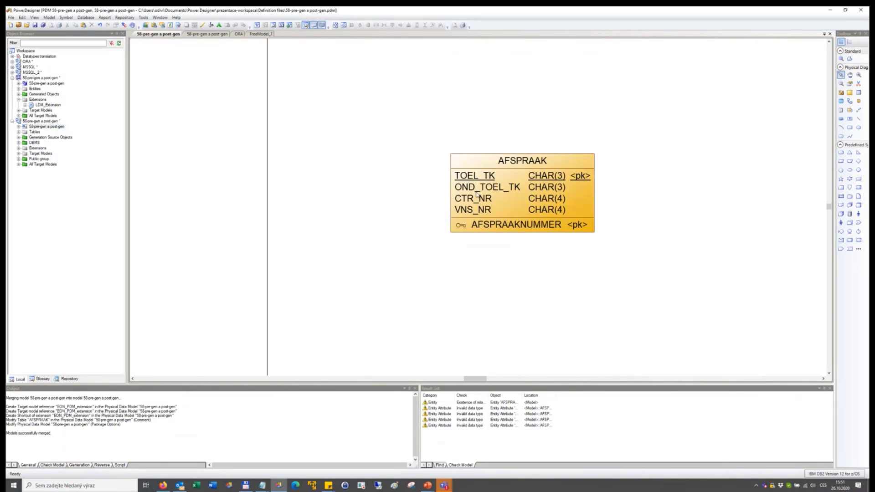
{"action": "left_click", "coordinate": [485, 163]}
{"action": "double_click", "coordinate": [484, 163]}
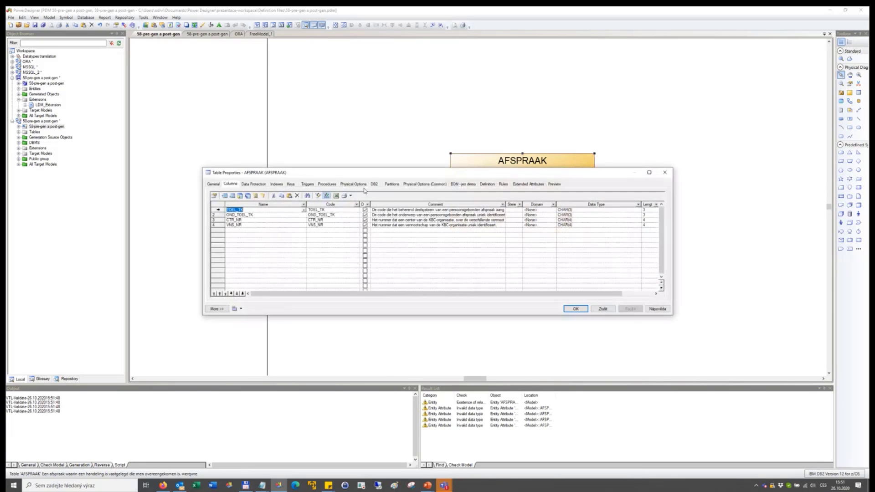
{"action": "left_click", "coordinate": [275, 221]}
{"action": "left_click", "coordinate": [275, 224]}
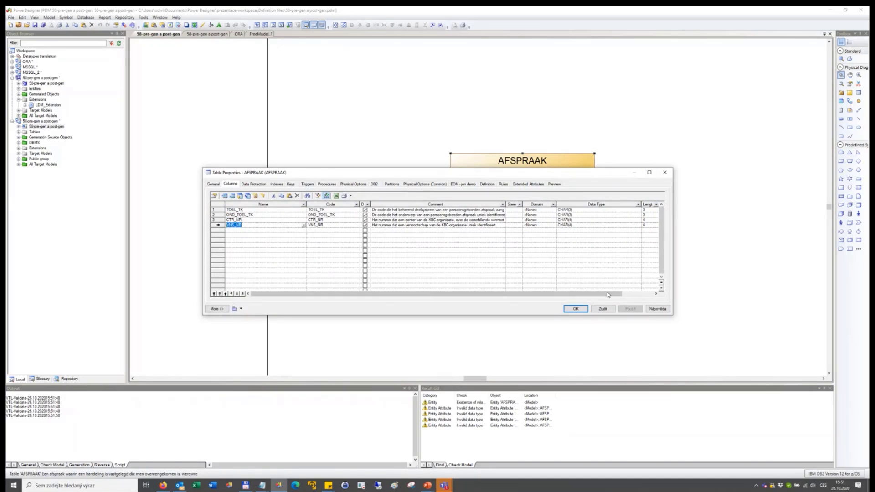
{"action": "left_click", "coordinate": [606, 309]}
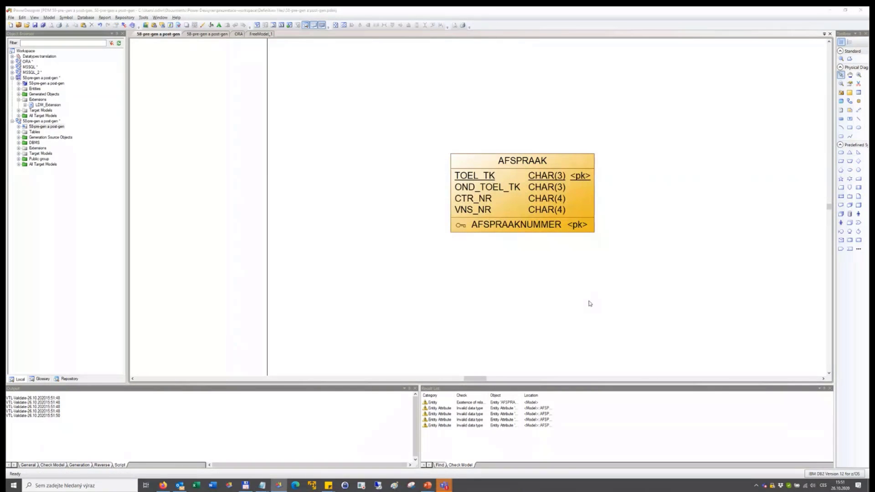
{"action": "key", "text": "alt+Tab"}
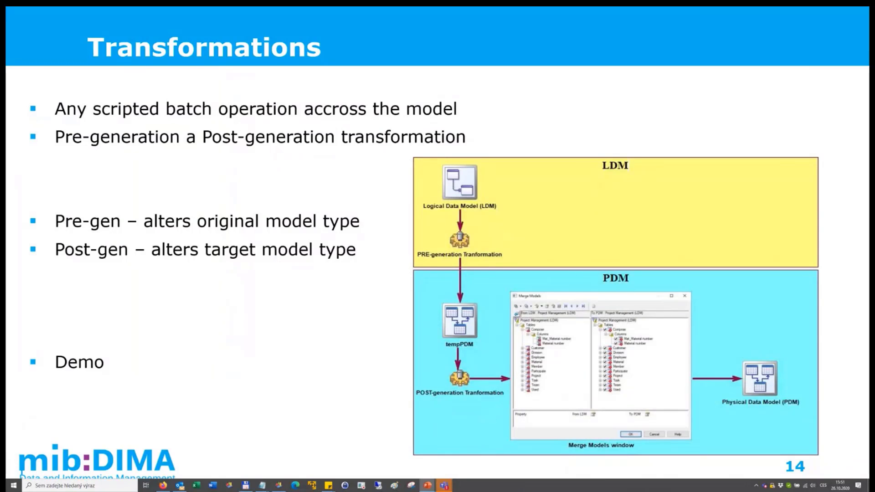
{"action": "key", "text": "Right"}
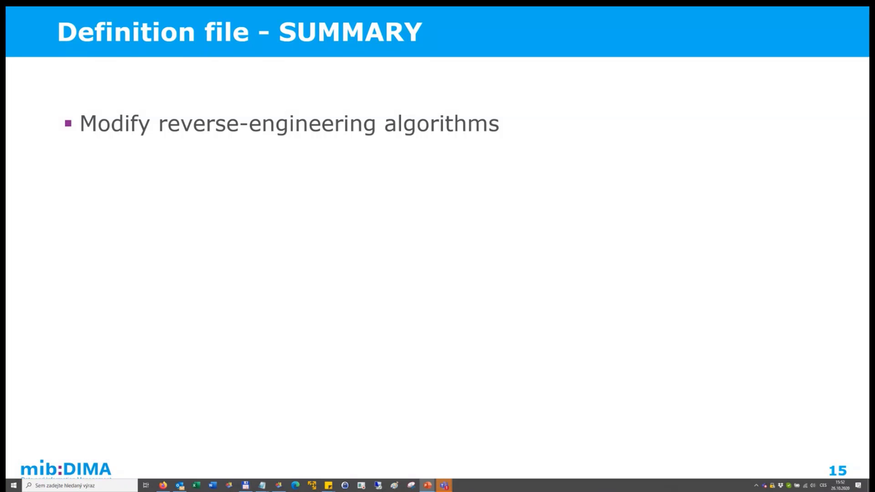
{"action": "key", "text": "Right"}
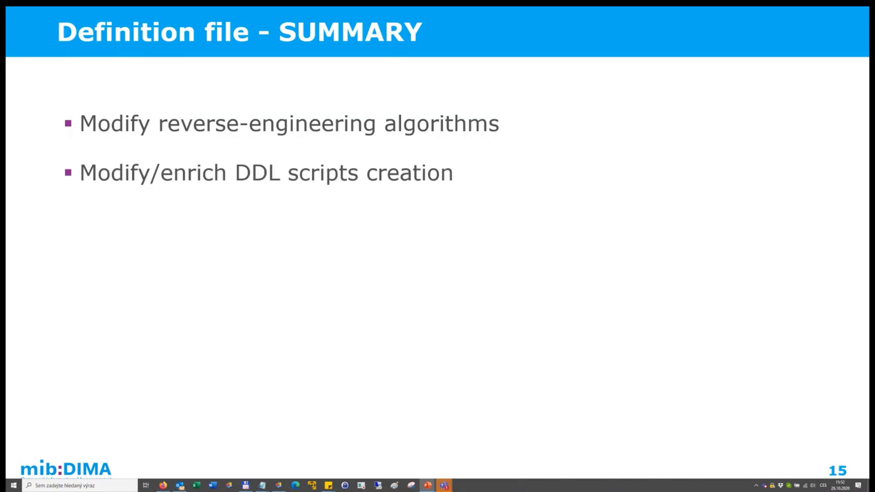